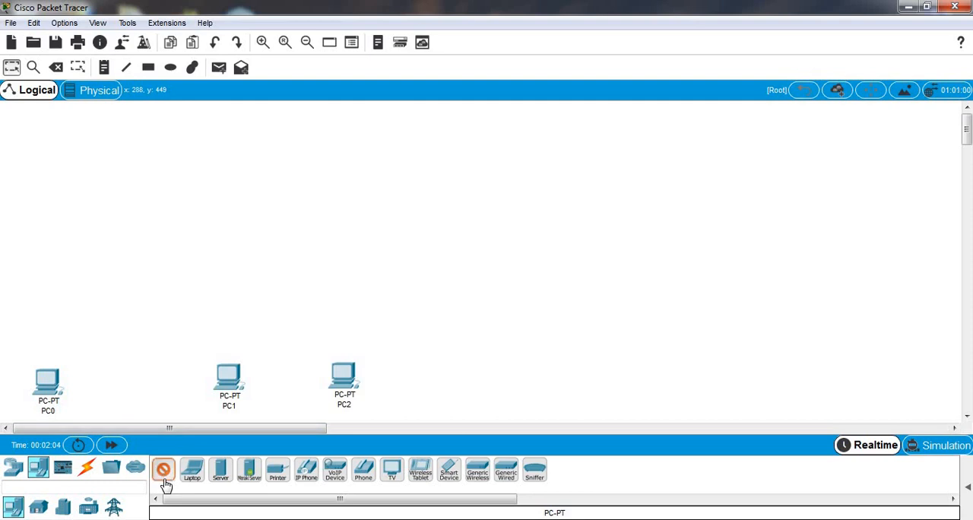
Step: Place another PC to the right of PC2 and delete PC0 from the workspace
click(544, 389)
click(55, 67)
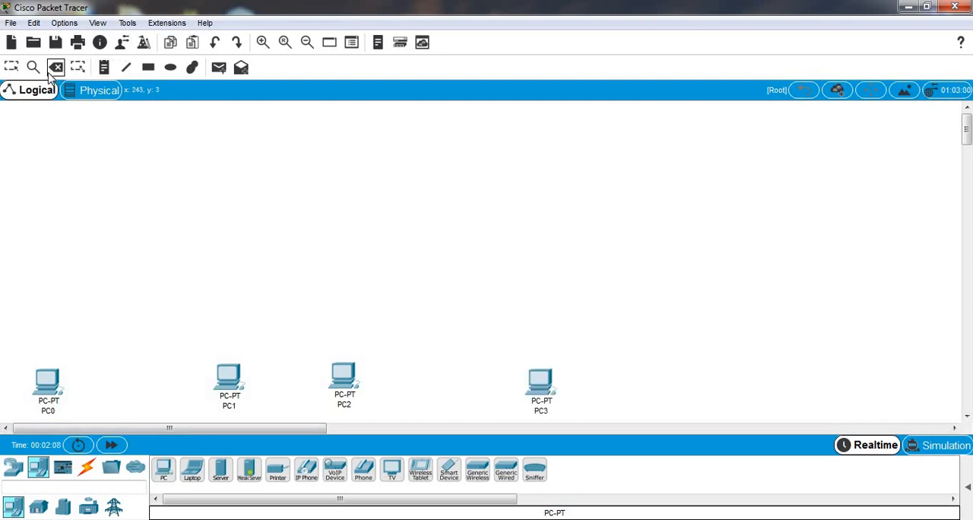
click(47, 383)
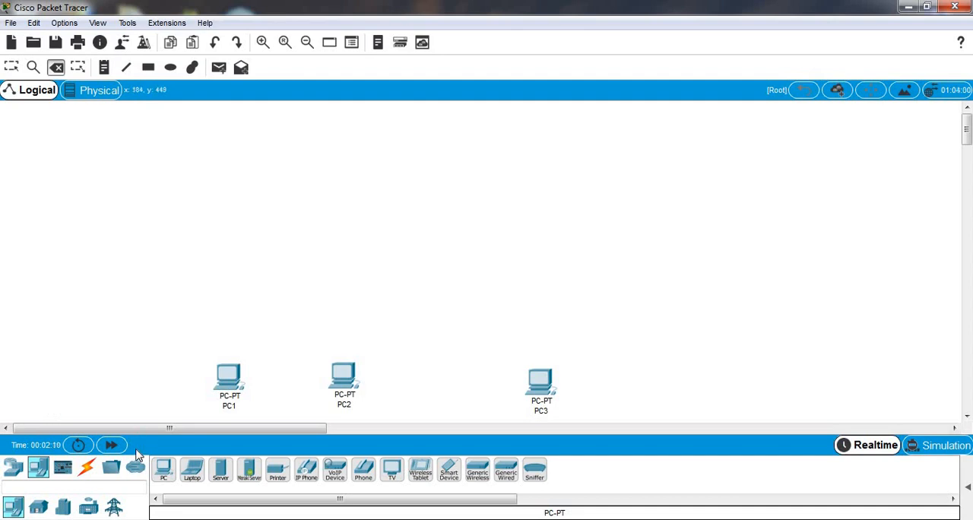
click(10, 67)
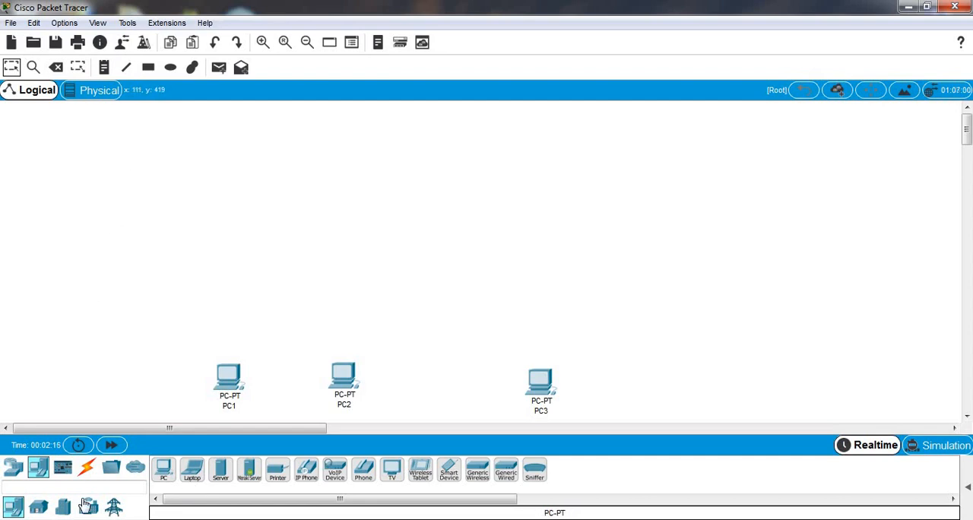
Step: Add three Router-PT routers: one above PC1 and PC2, one above PC3, and one higher up between them
click(13, 468)
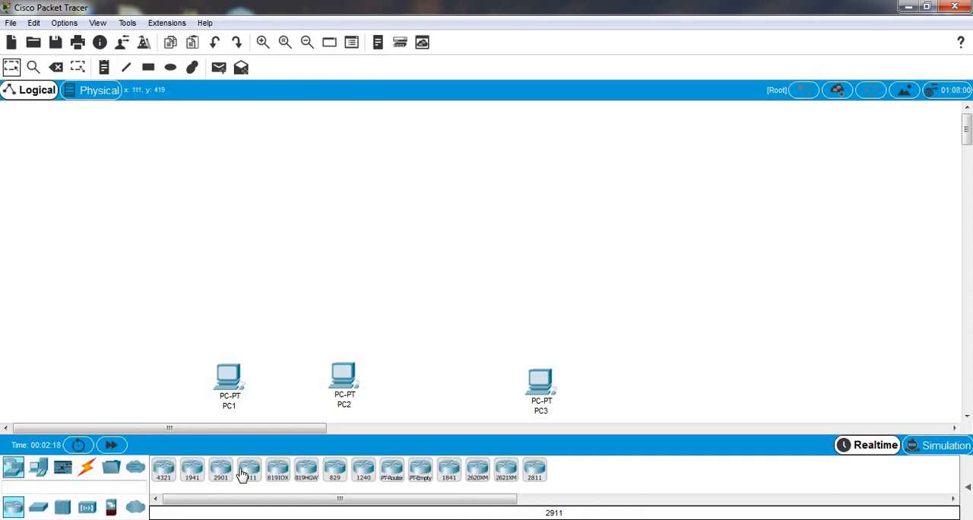
click(391, 468)
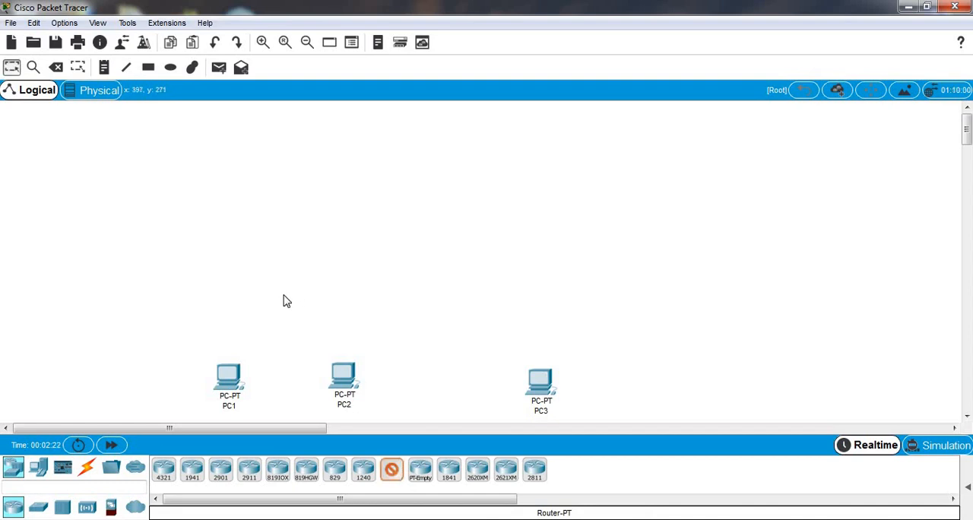
click(286, 301)
click(391, 471)
click(541, 290)
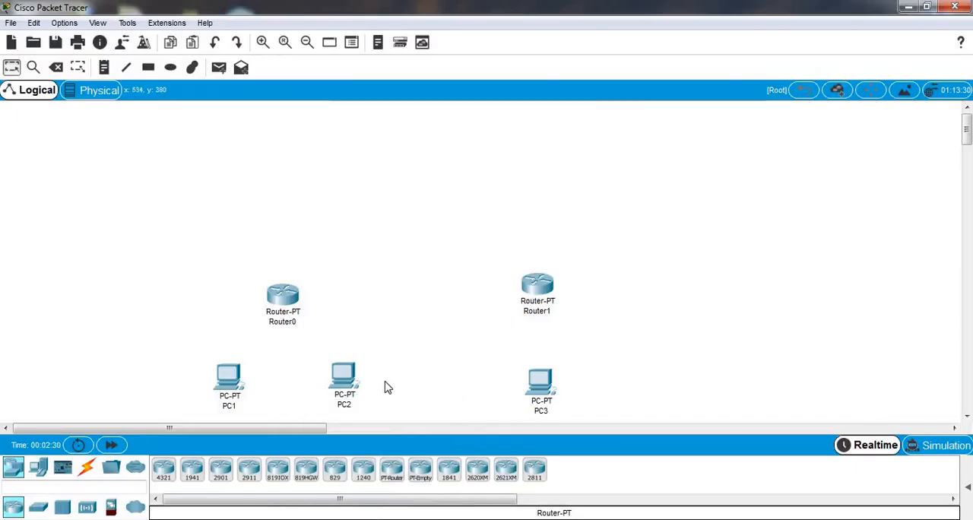
click(392, 469)
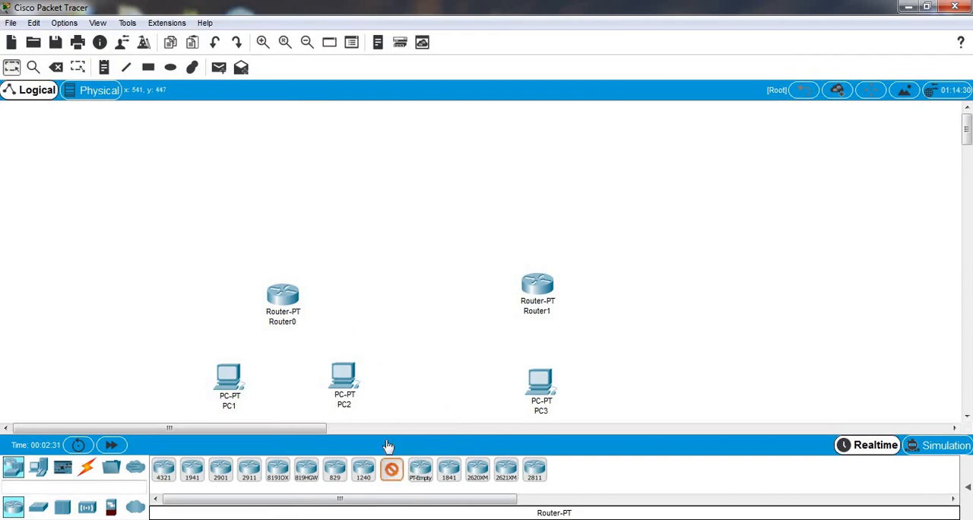
click(398, 205)
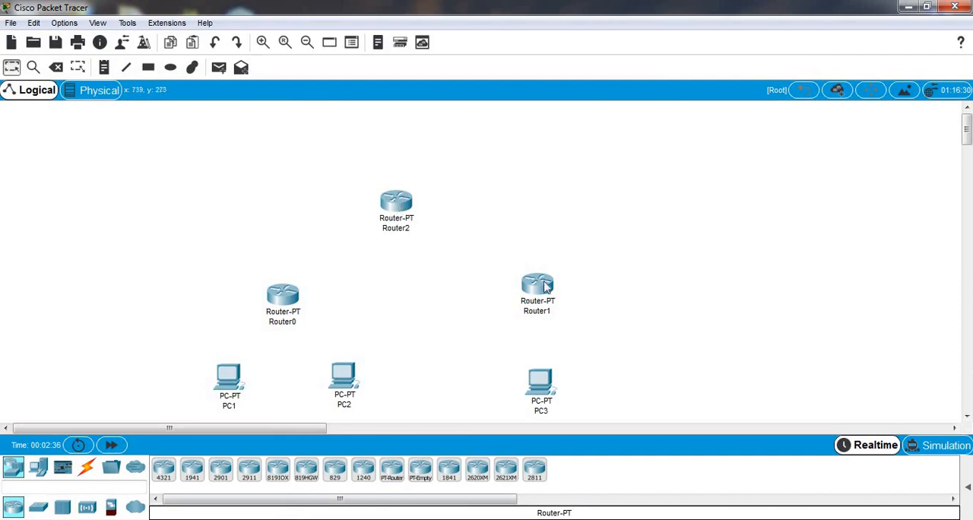
Step: Shift Router0 and Router1 slightly upward so they sit at about the same height
drag(542, 287, 540, 267)
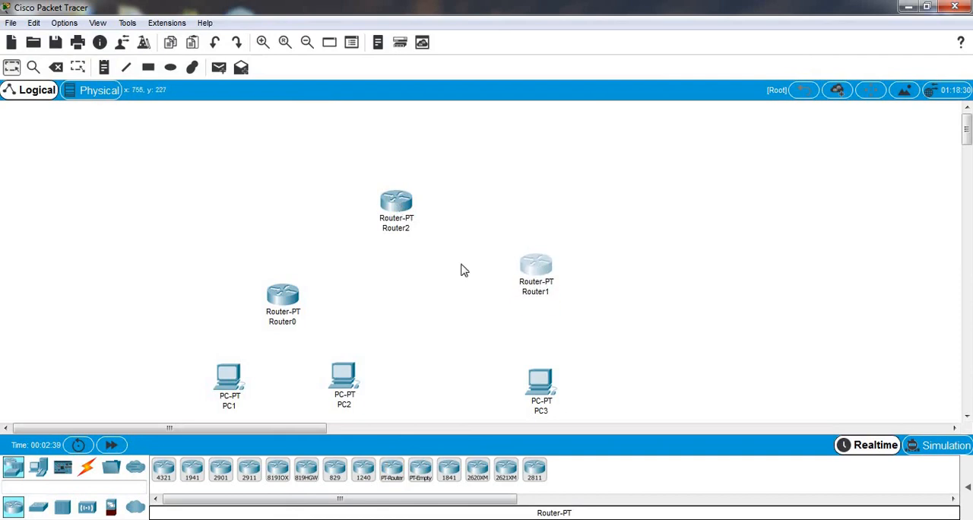
click(286, 296)
mouse_move(285, 294)
mouse_down()
mouse_move(288, 267)
mouse_move(288, 293)
mouse_up()
drag(527, 269, 532, 276)
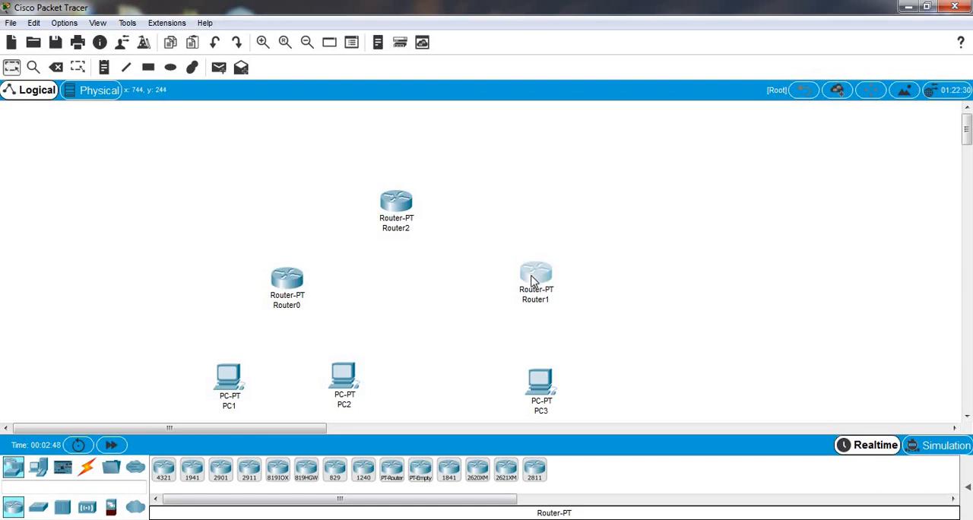
click(532, 275)
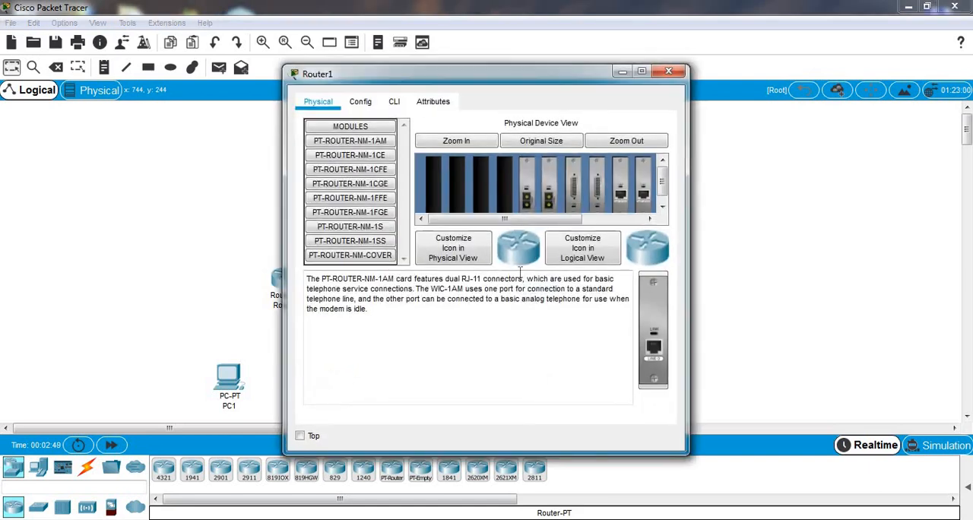
click(670, 70)
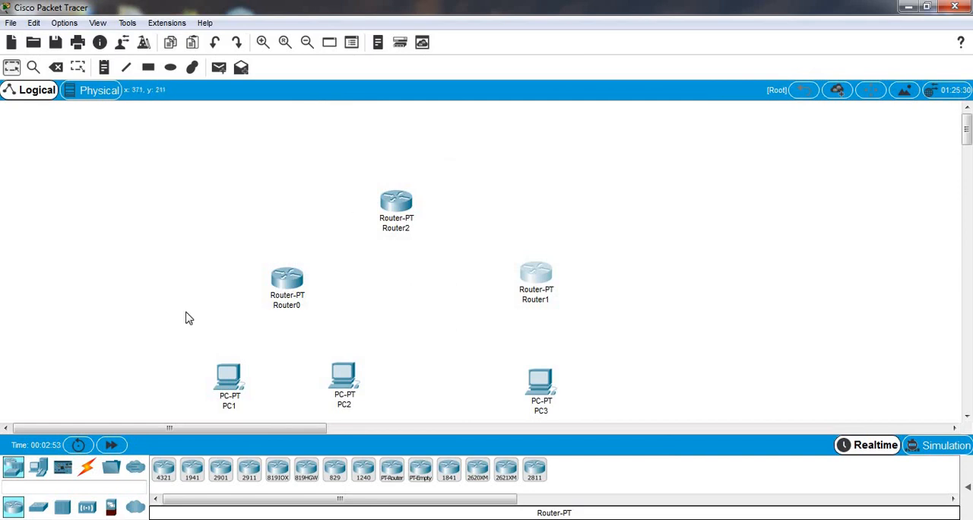
Step: Place a Server-PT above Router0, near the upper edge of the workspace
click(38, 470)
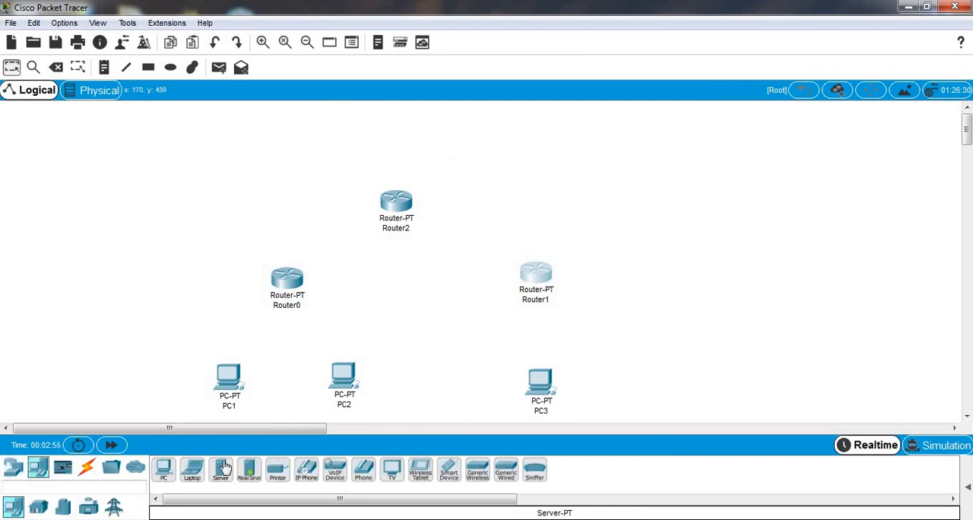
click(219, 472)
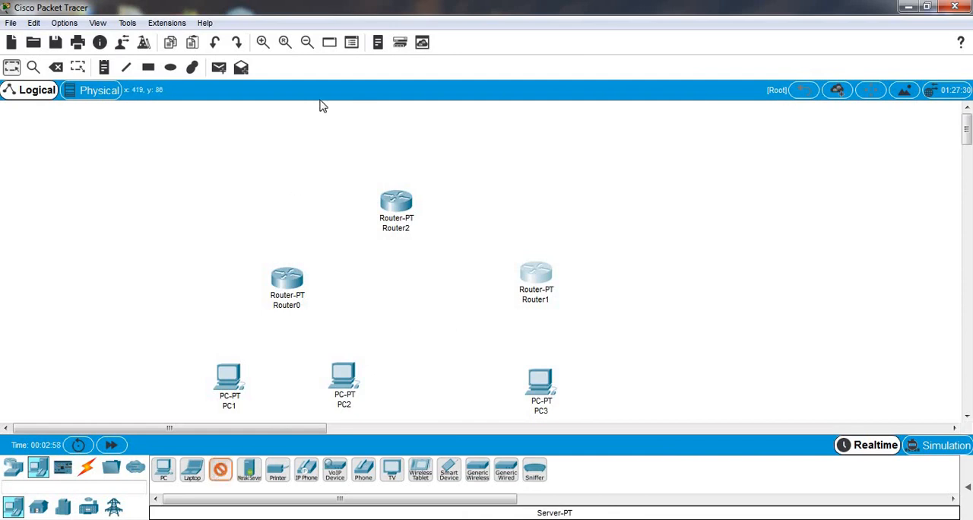
click(297, 134)
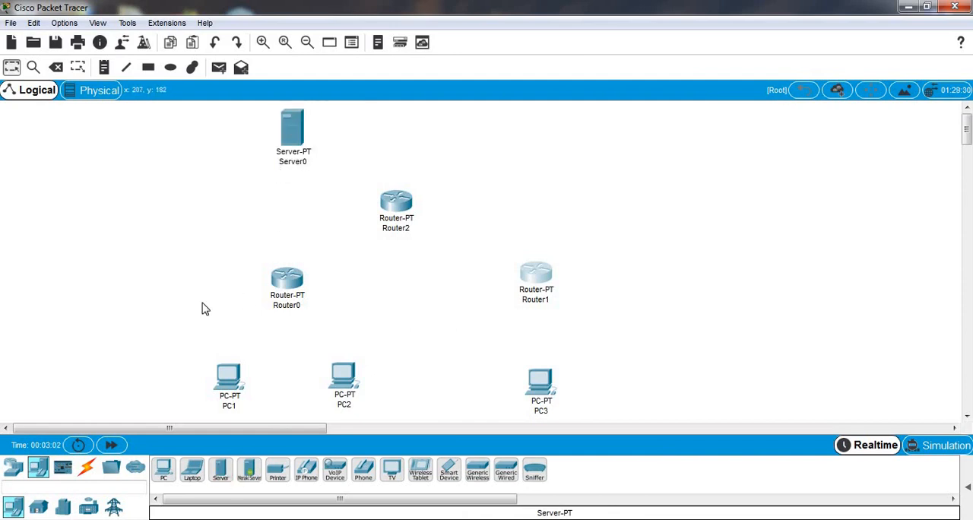
Step: Add a fourth Router-PT to the right of Router2 and delete Router0
click(22, 466)
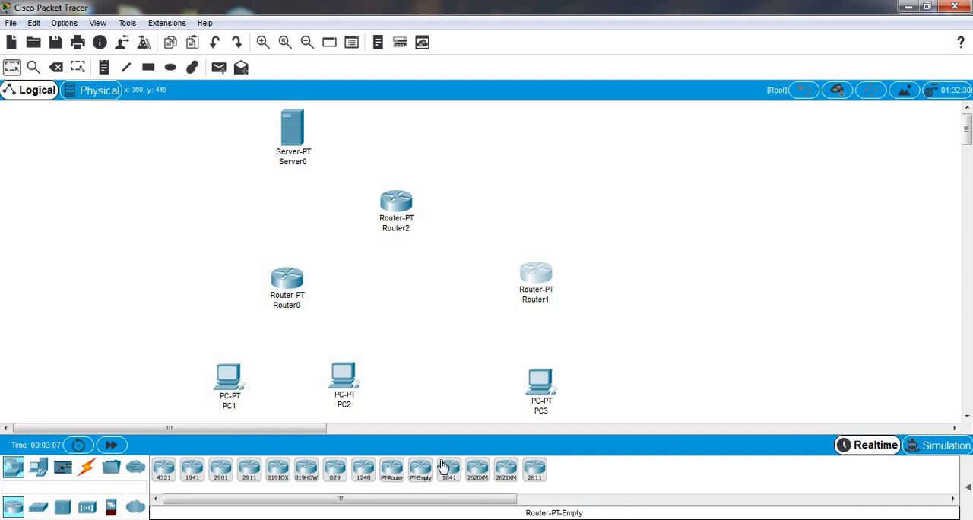
click(392, 468)
click(511, 199)
click(59, 70)
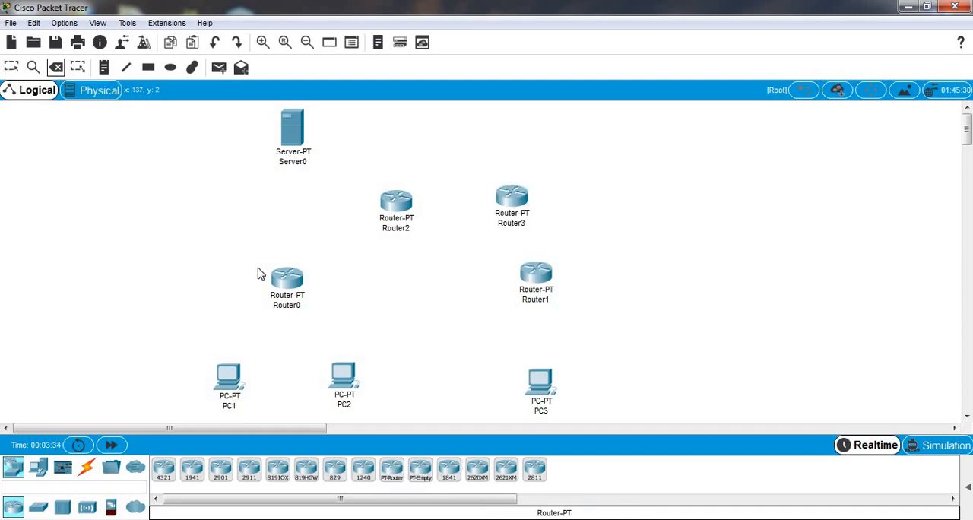
click(292, 281)
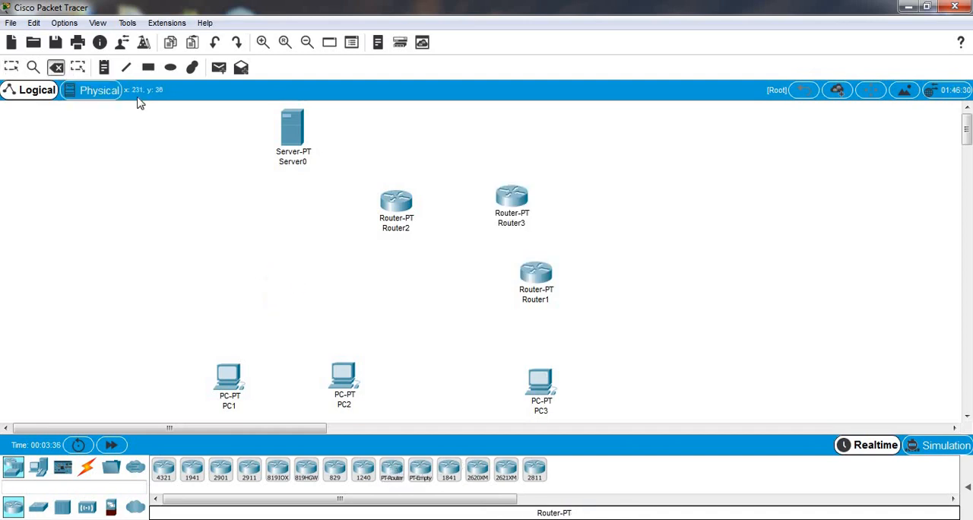
click(12, 68)
Step: Rearrange the routers with Router1 above PC1 and PC2, Router2 above PC3, and Router3 higher up between them
drag(536, 274, 293, 287)
drag(395, 204, 537, 284)
drag(511, 207, 407, 217)
drag(295, 289, 296, 279)
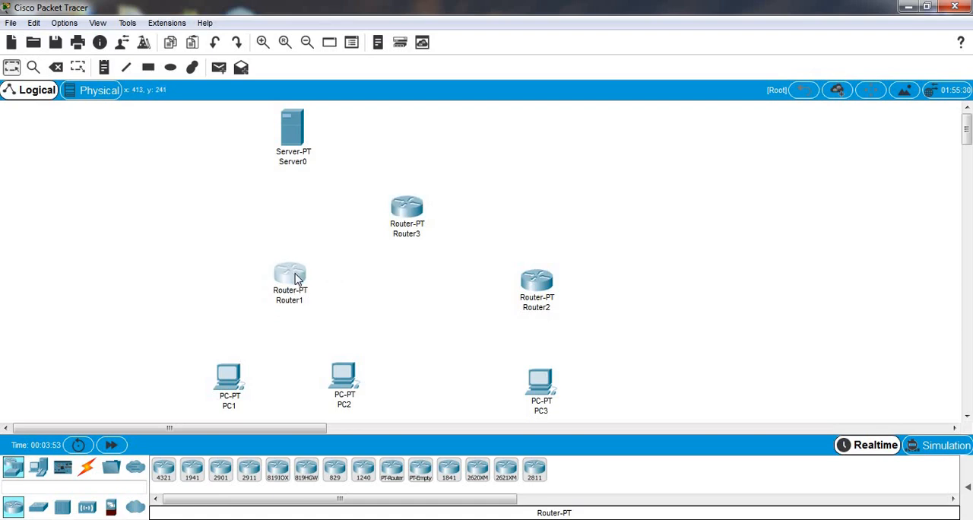
Step: Add two more Server-PT devices in the row of Server0 and delete Server0
click(38, 468)
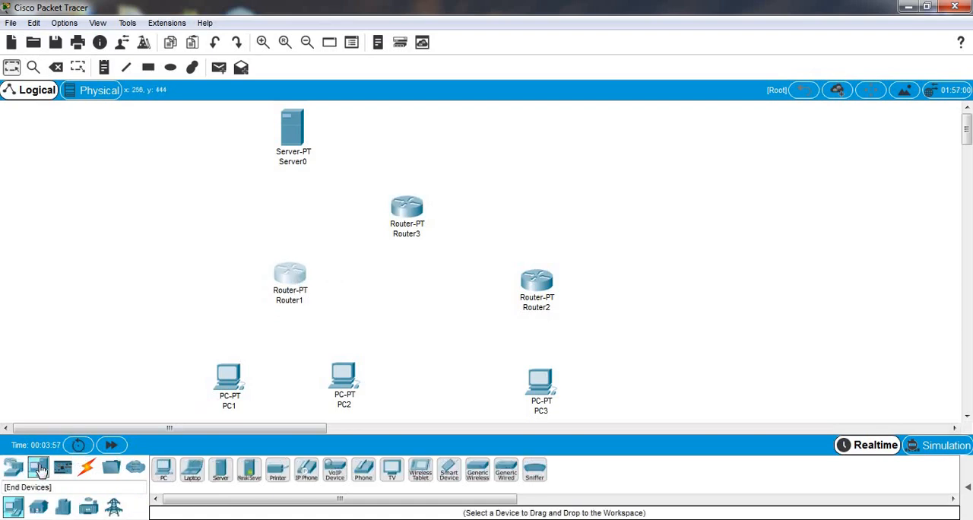
click(220, 469)
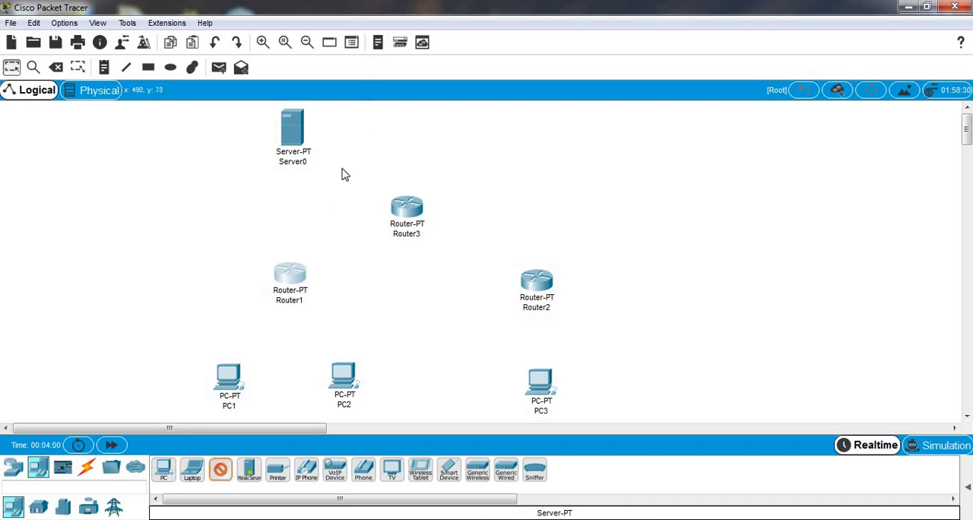
click(57, 68)
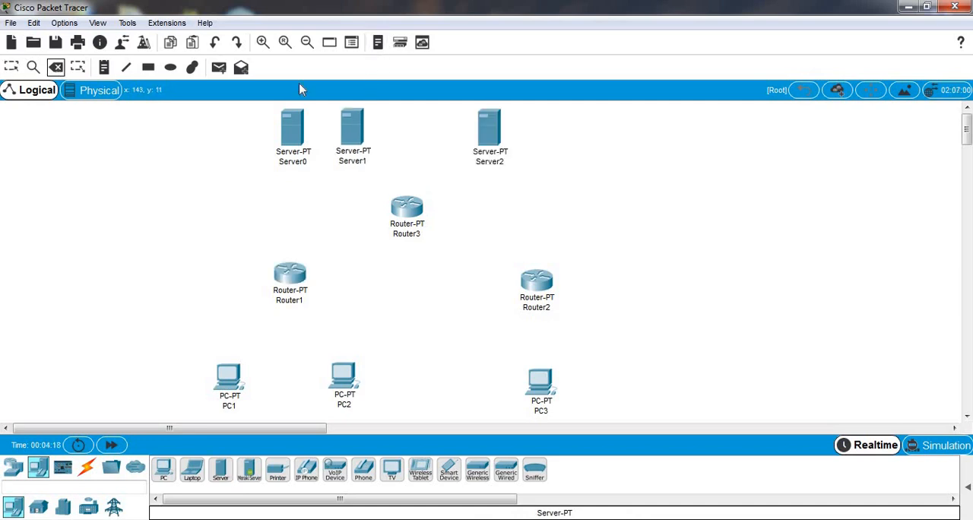
click(294, 132)
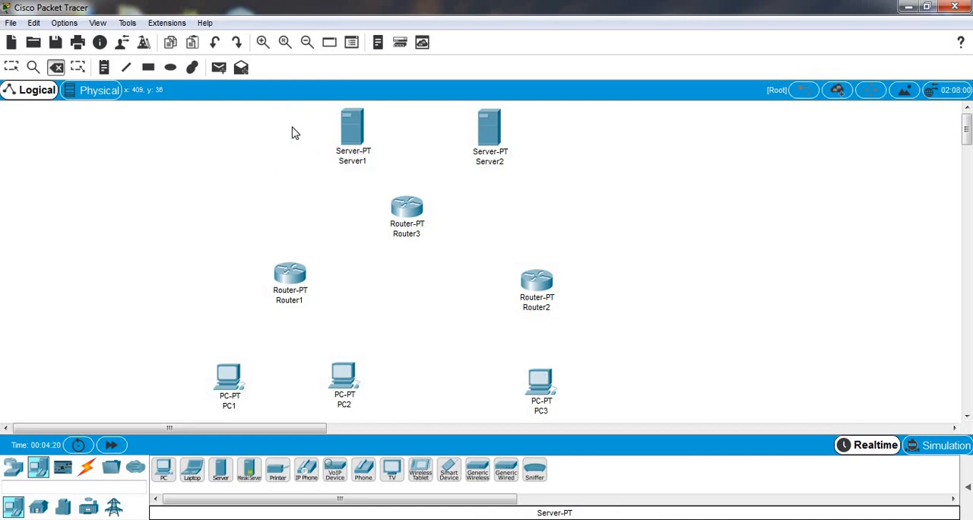
click(10, 67)
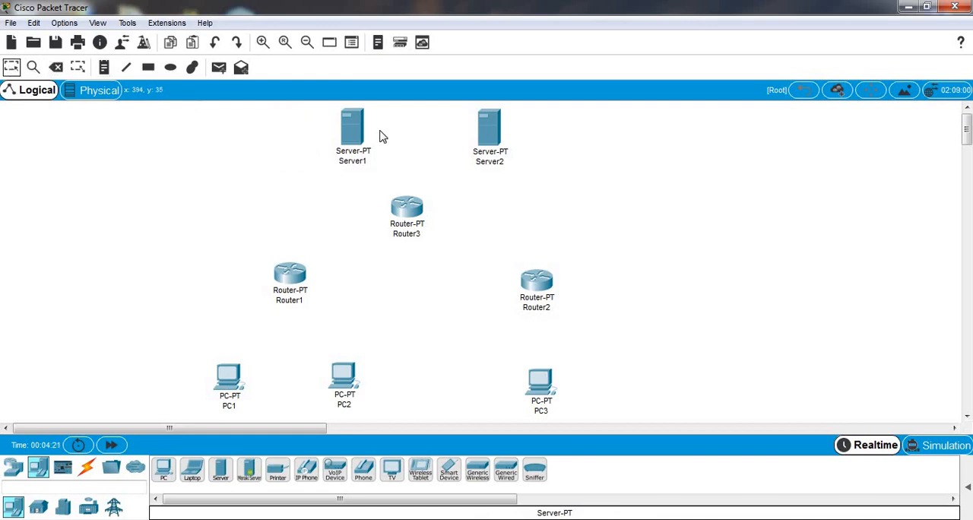
Step: Move Server1 above Router1 and Server2 above Router2
drag(350, 133, 296, 131)
drag(490, 125, 534, 127)
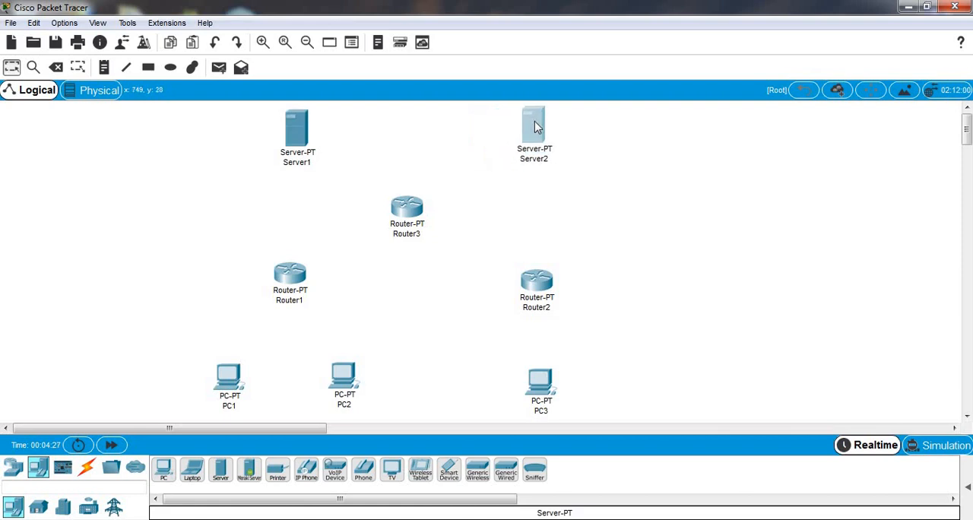
click(583, 158)
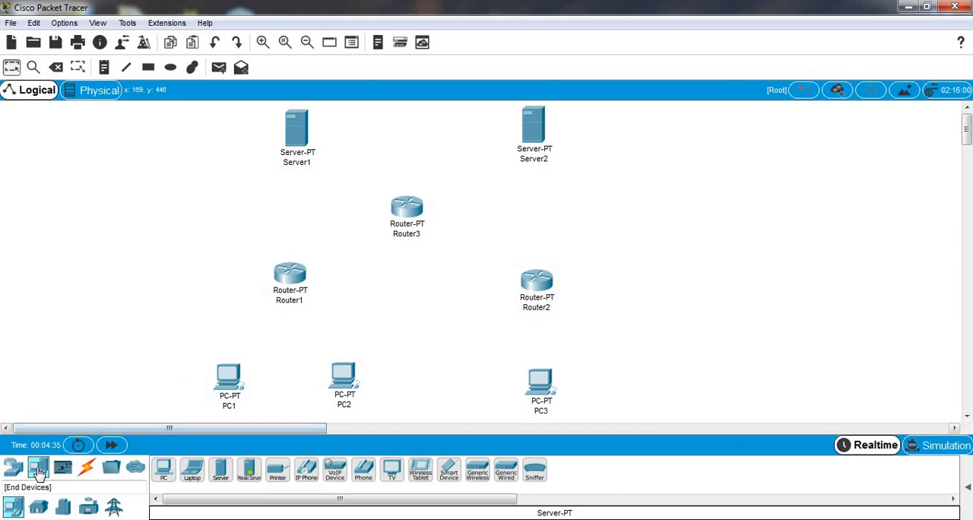
Step: Connect PC1's FastEthernet0 to Router1's FastEthernet0/0 with a Copper Cross-Over cable
click(87, 466)
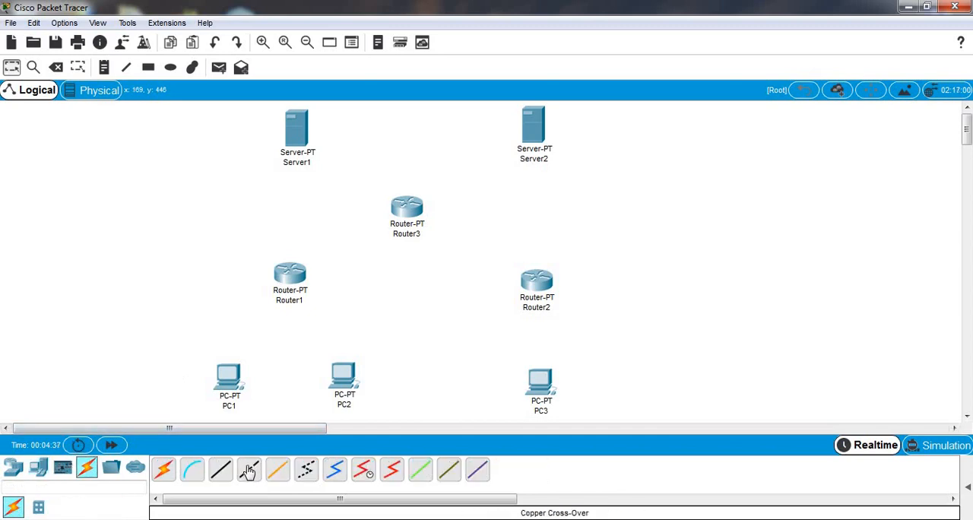
click(250, 470)
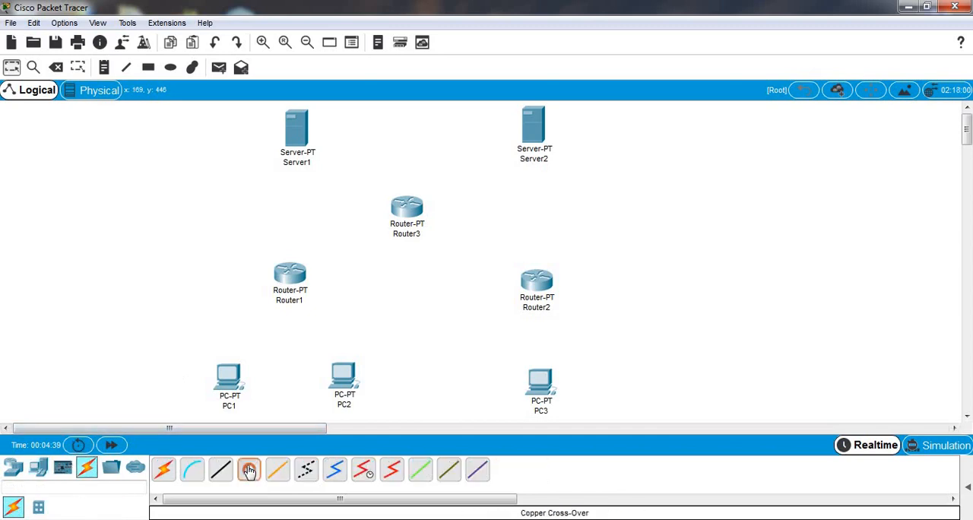
click(232, 381)
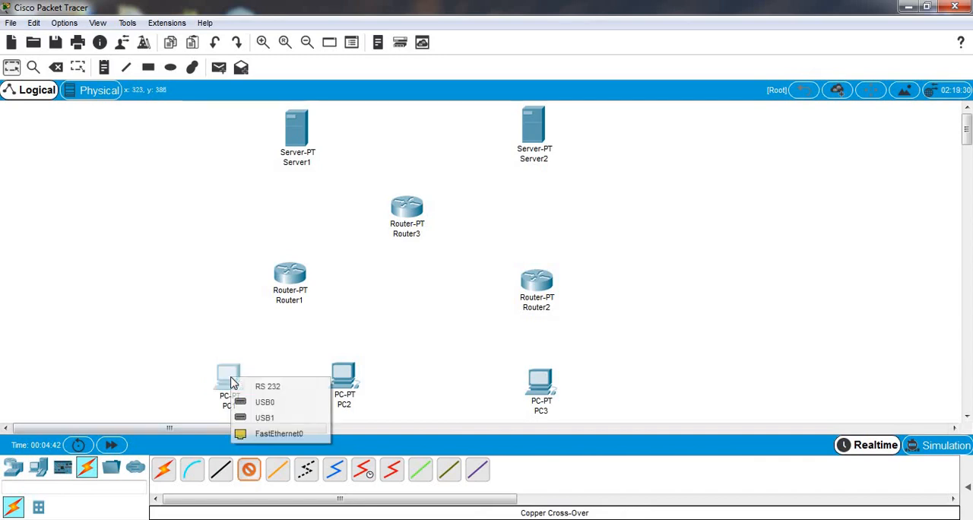
click(279, 434)
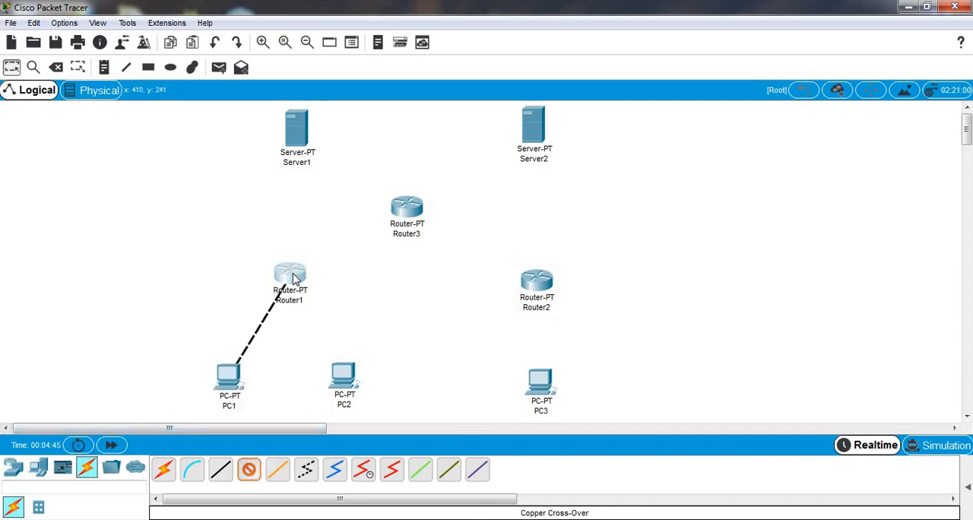
click(294, 277)
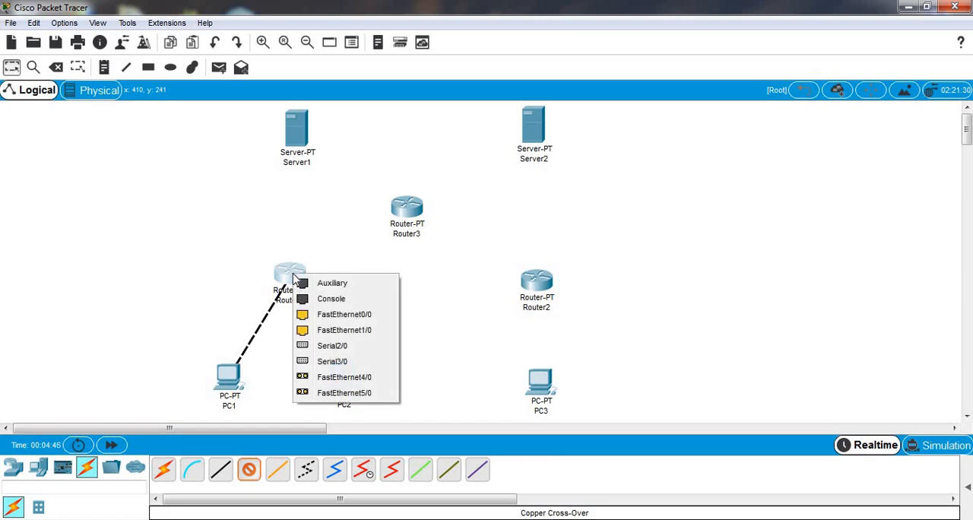
click(332, 314)
Step: Connect PC2's FastEthernet0 to Router1's FastEthernet1/0 with a Copper Cross-Over cable
click(248, 475)
click(346, 380)
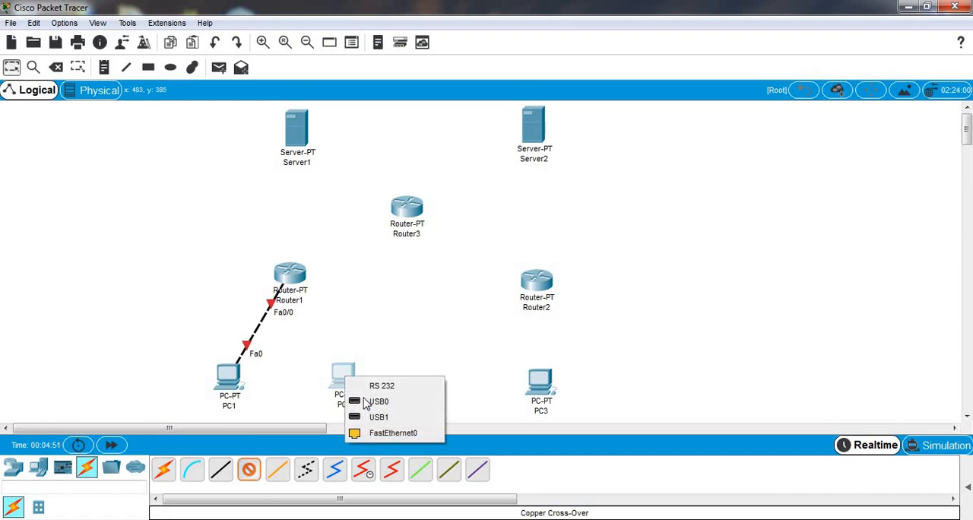
click(395, 439)
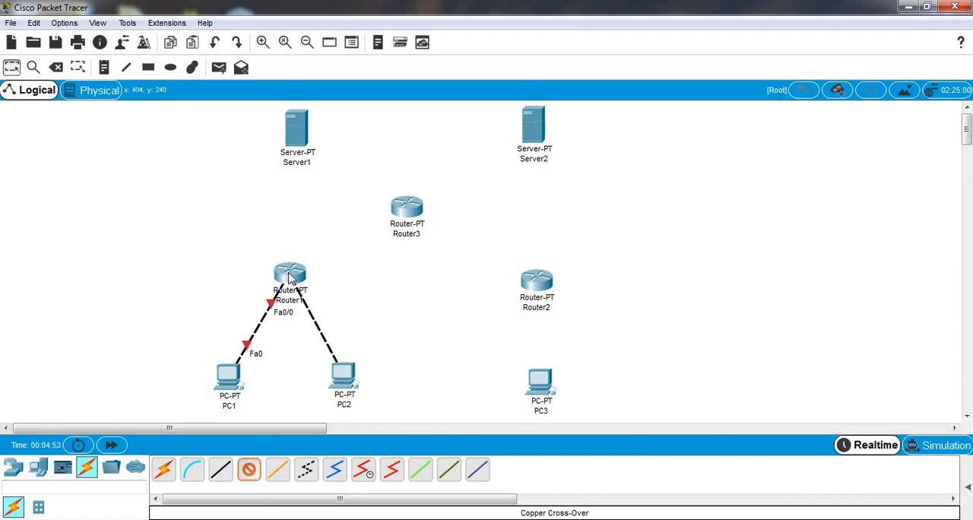
click(289, 274)
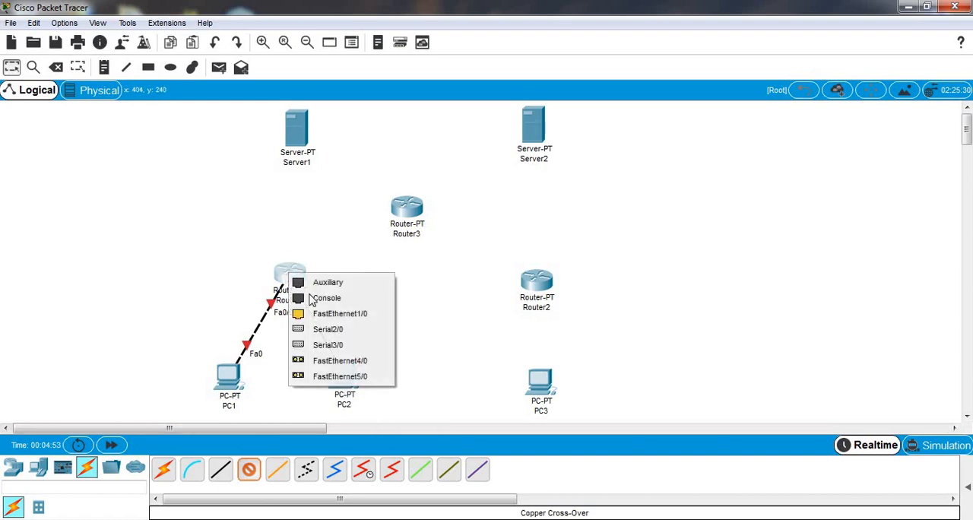
click(342, 320)
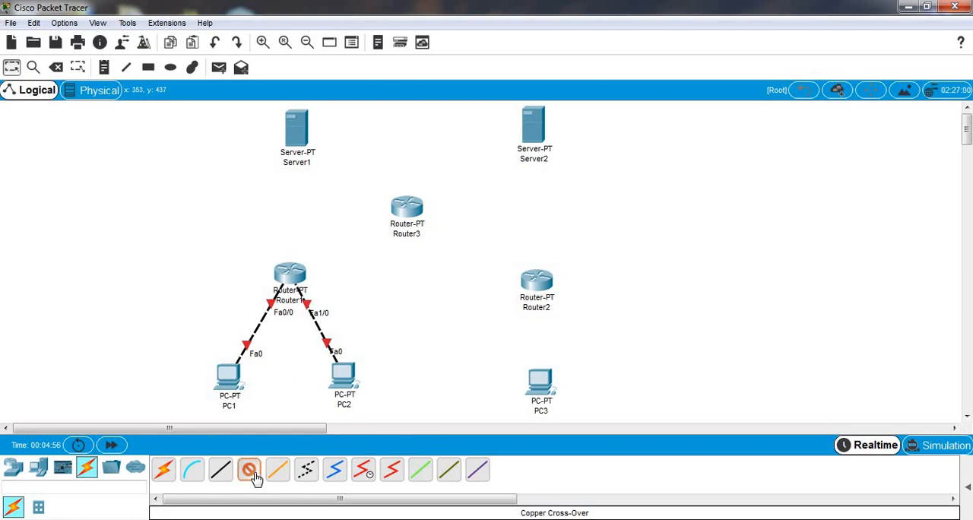
Step: Connect PC3's FastEthernet0 to Router2's FastEthernet0/0 with a Copper Cross-Over cable
click(549, 388)
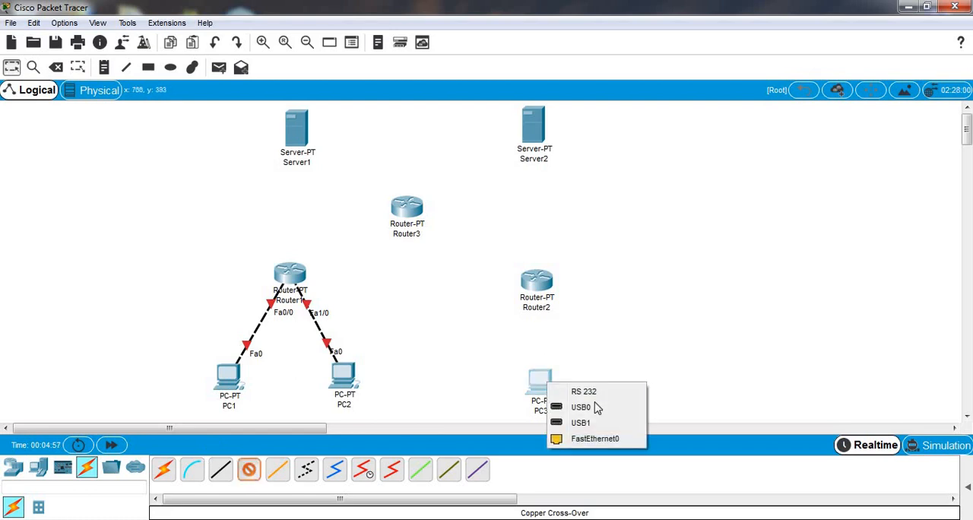
click(600, 439)
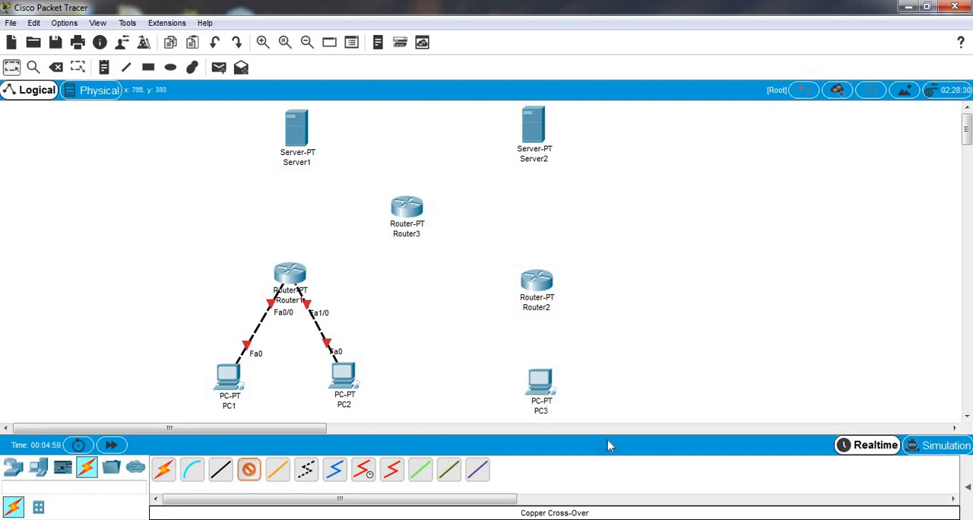
click(535, 280)
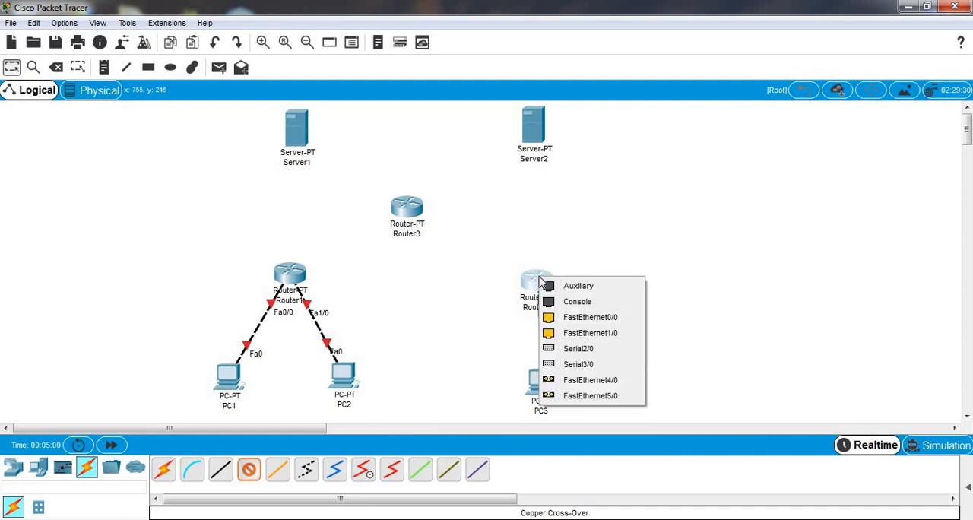
click(597, 317)
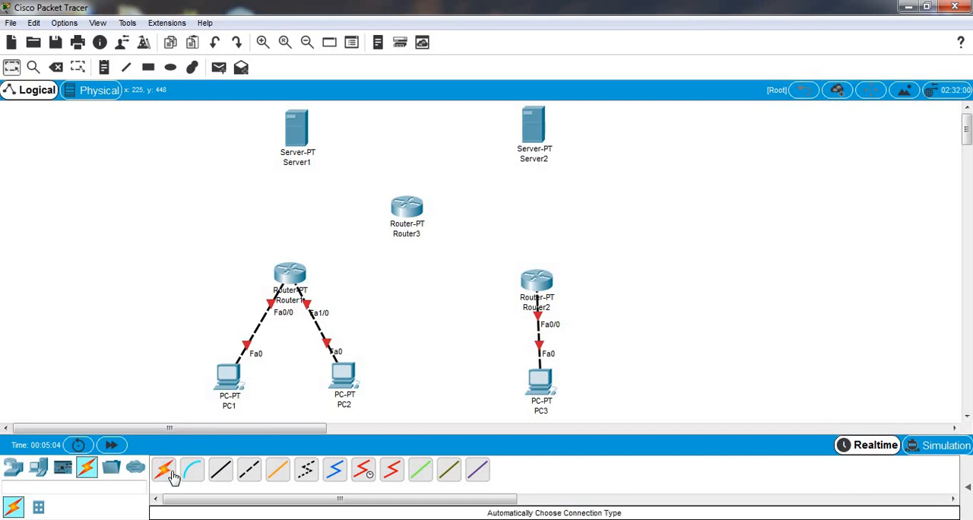
Step: Connect Server1's FastEthernet0 to Router3's FastEthernet0/0 with a Copper Cross-Over cable
click(251, 471)
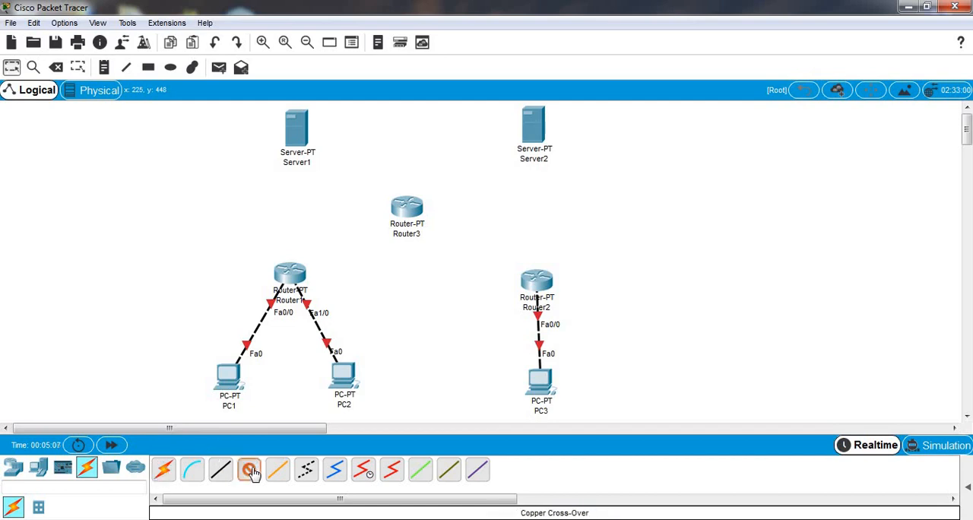
click(300, 140)
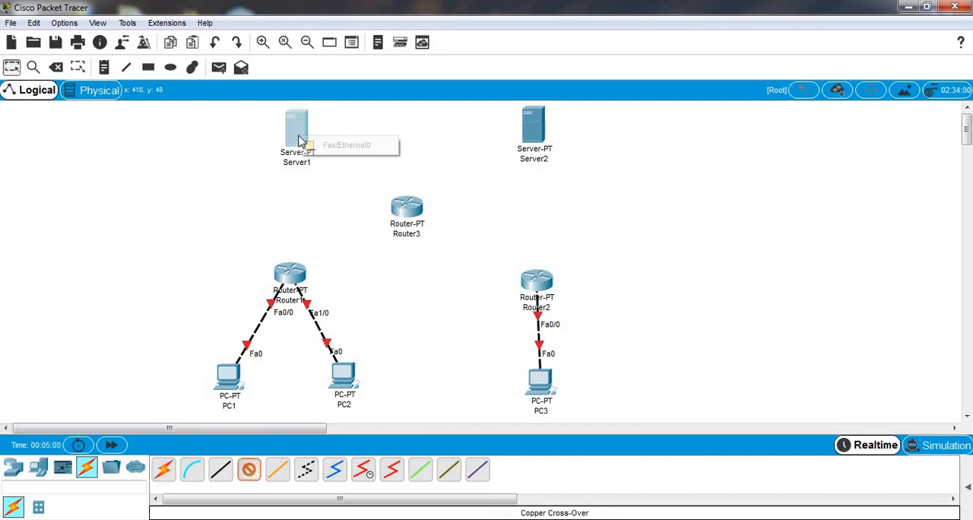
click(368, 149)
click(416, 219)
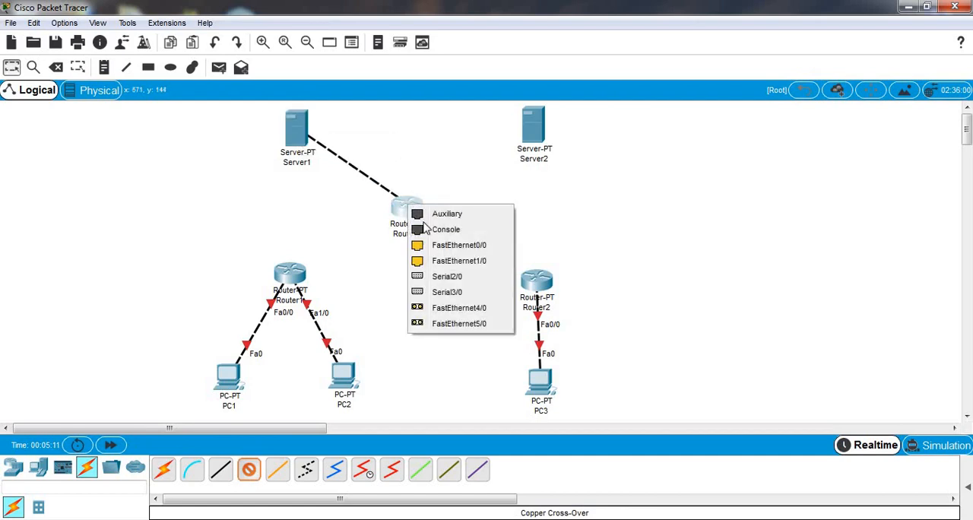
click(448, 246)
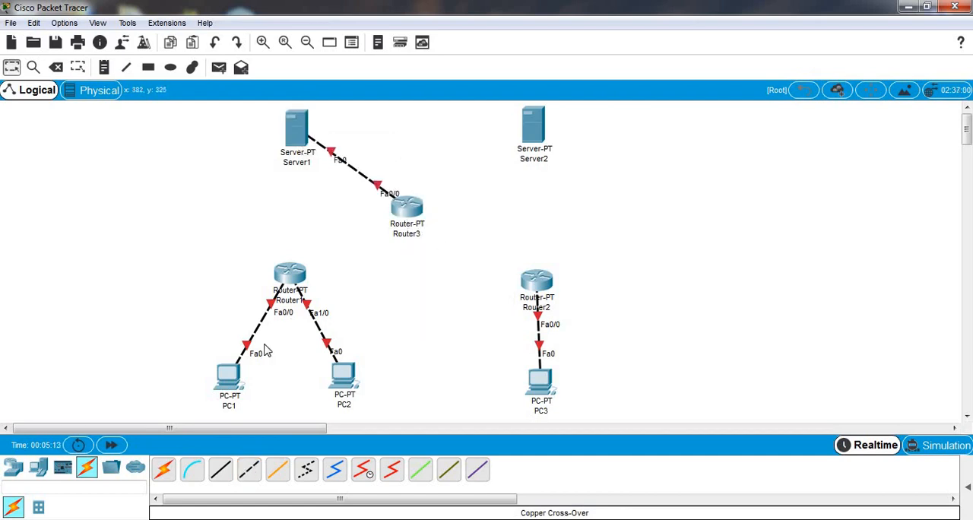
Step: Connect Server2's FastEthernet0 to Router3's FastEthernet1/0 with a Copper Cross-Over cable
click(251, 472)
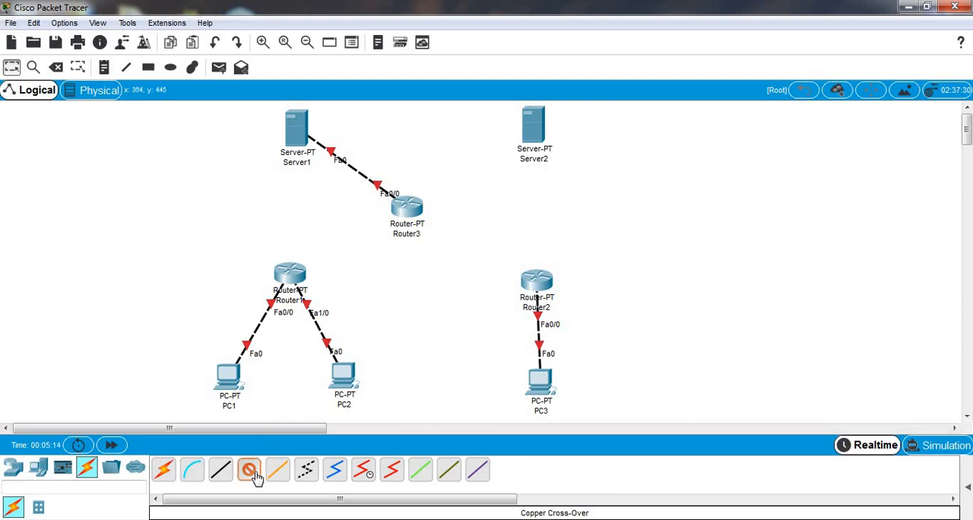
click(531, 134)
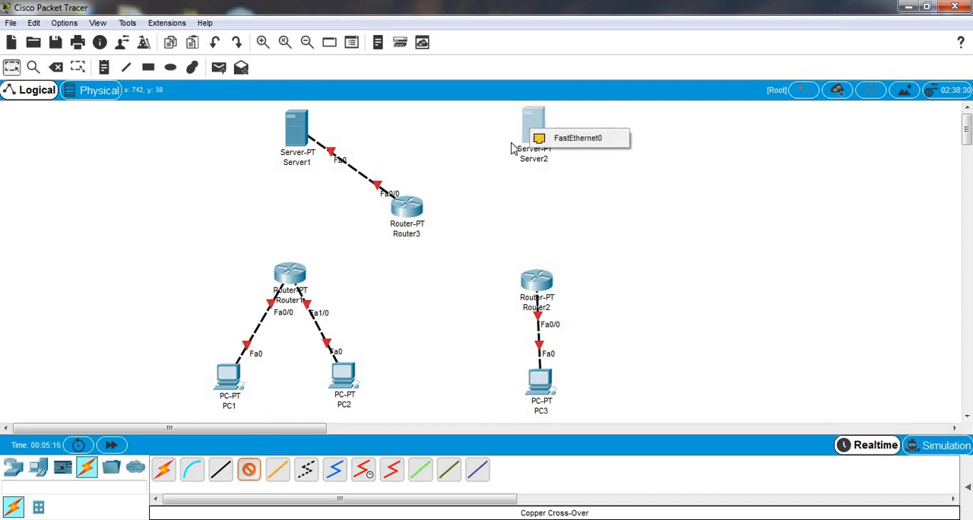
click(559, 138)
click(411, 213)
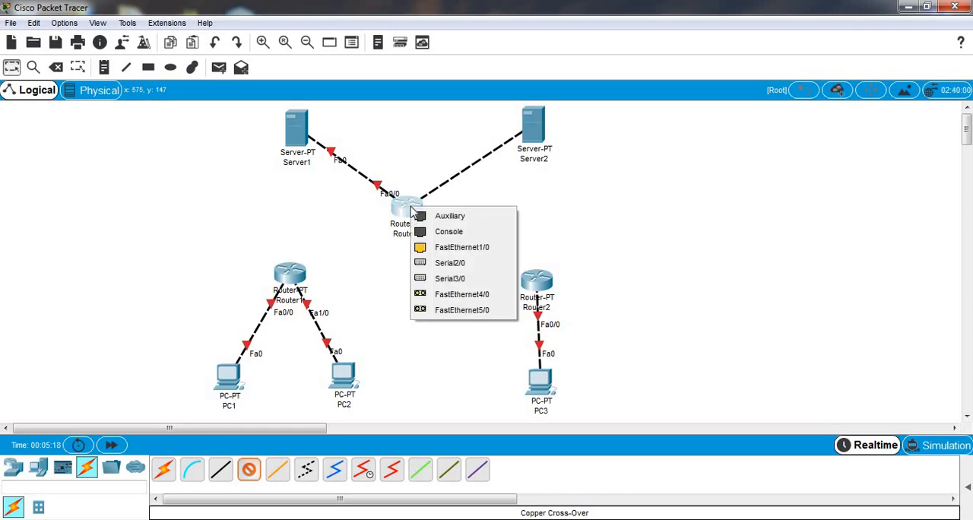
click(478, 249)
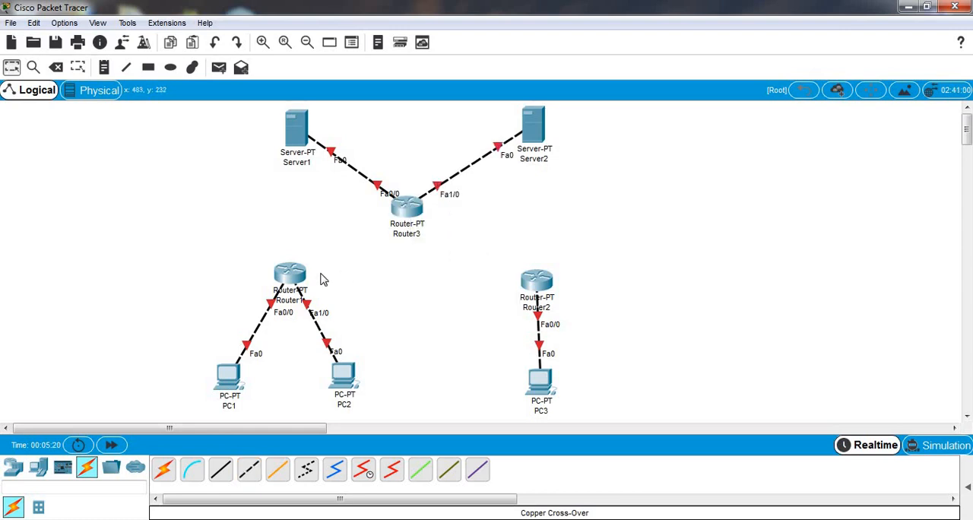
Step: Link Router1 to Router2 and Router1 to Router3, using the automatically chosen connection type for both
click(166, 473)
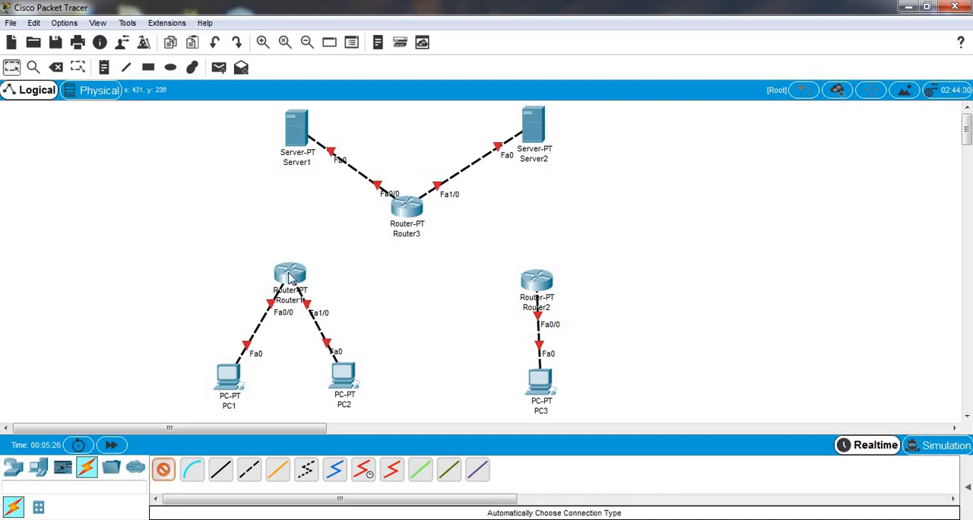
click(289, 273)
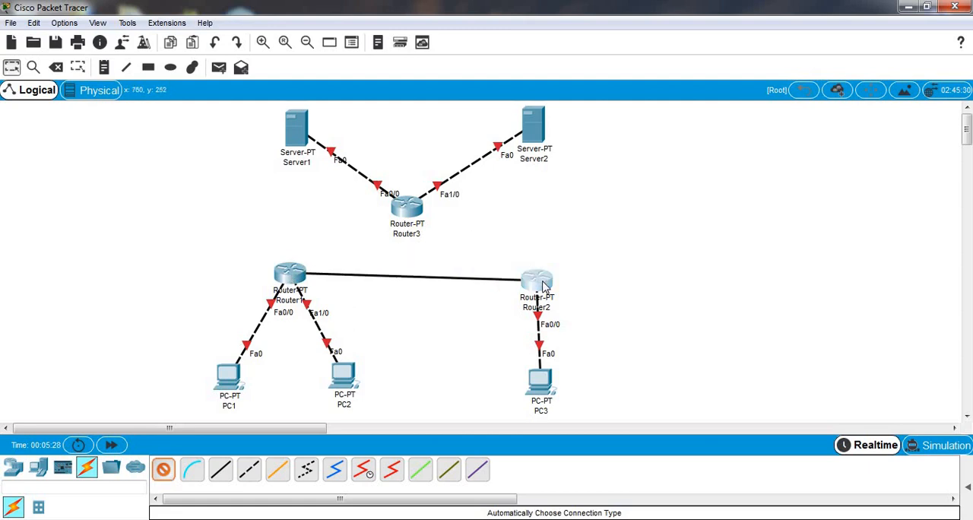
click(536, 279)
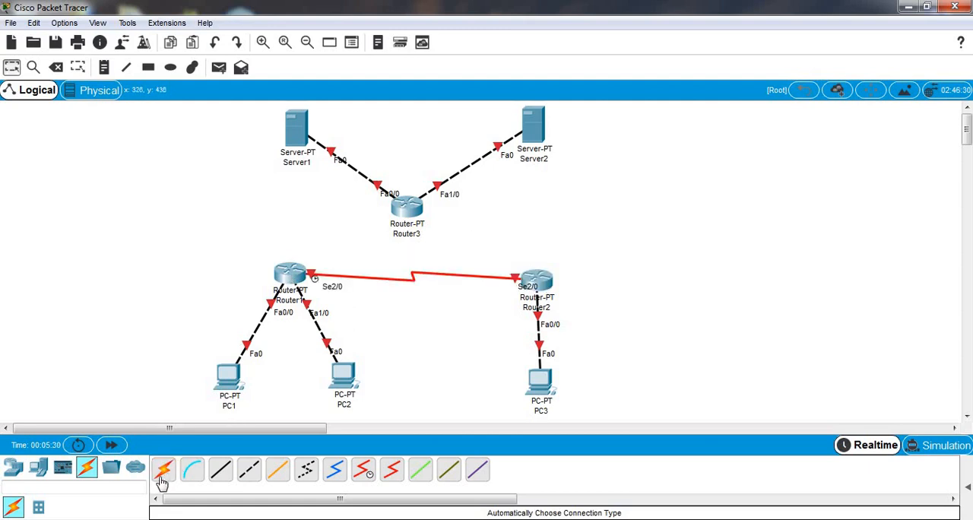
click(167, 471)
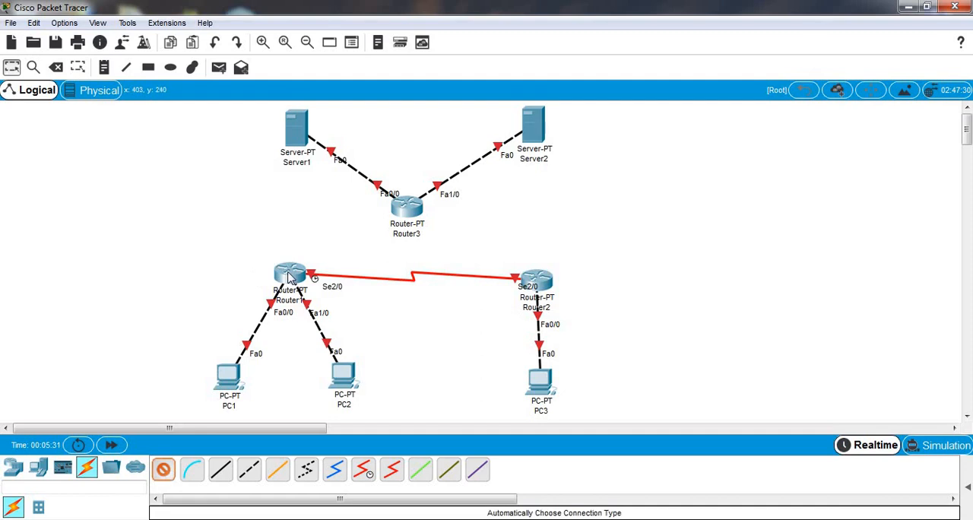
click(289, 278)
click(406, 206)
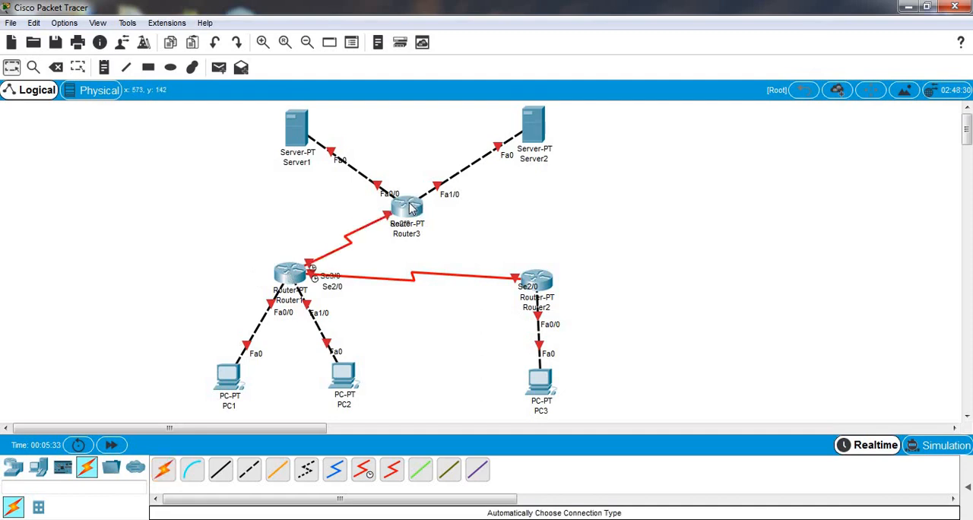
Step: Link Router2 to Router3 with the automatically chosen connection type and move Router1 slightly down
click(164, 471)
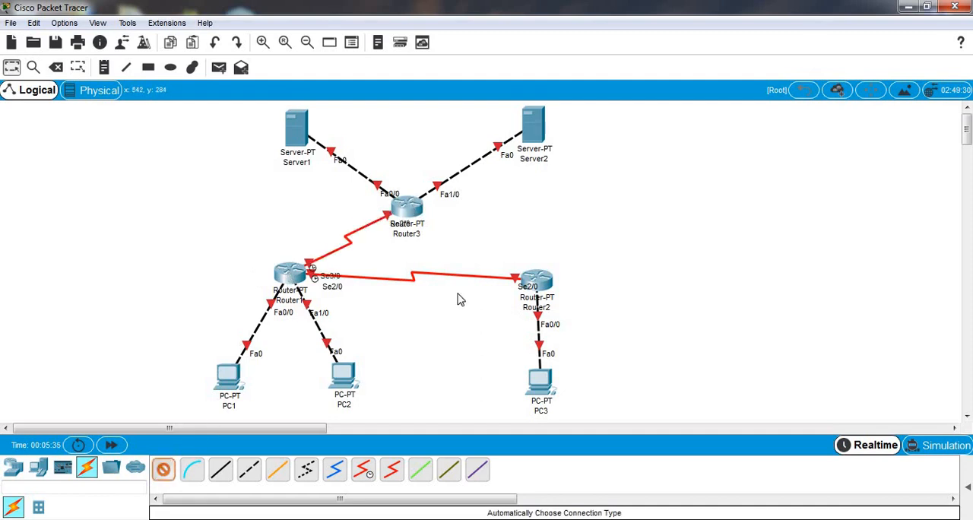
click(542, 283)
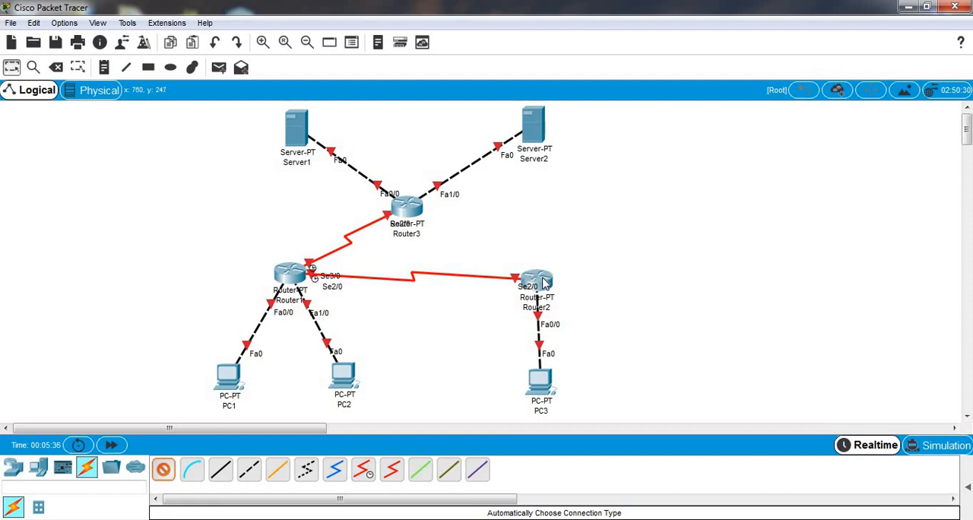
click(408, 210)
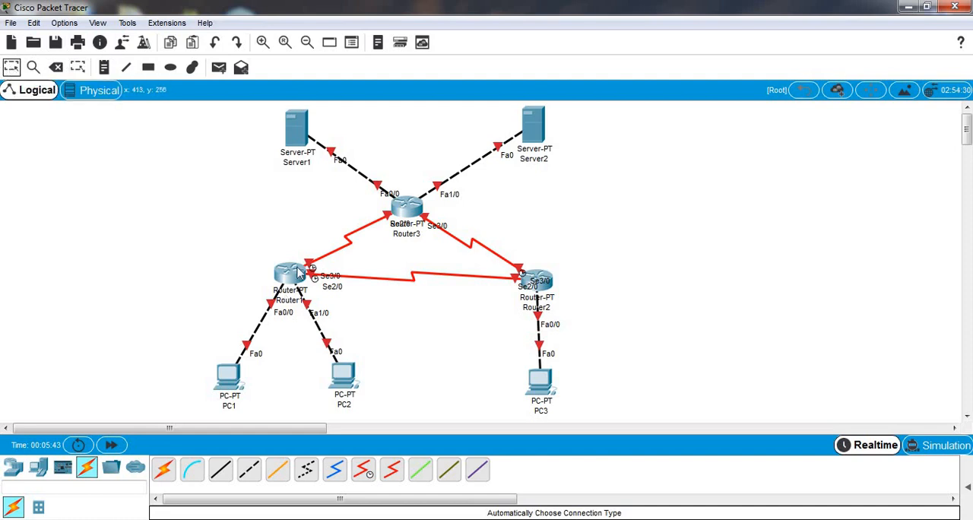
drag(289, 279, 290, 292)
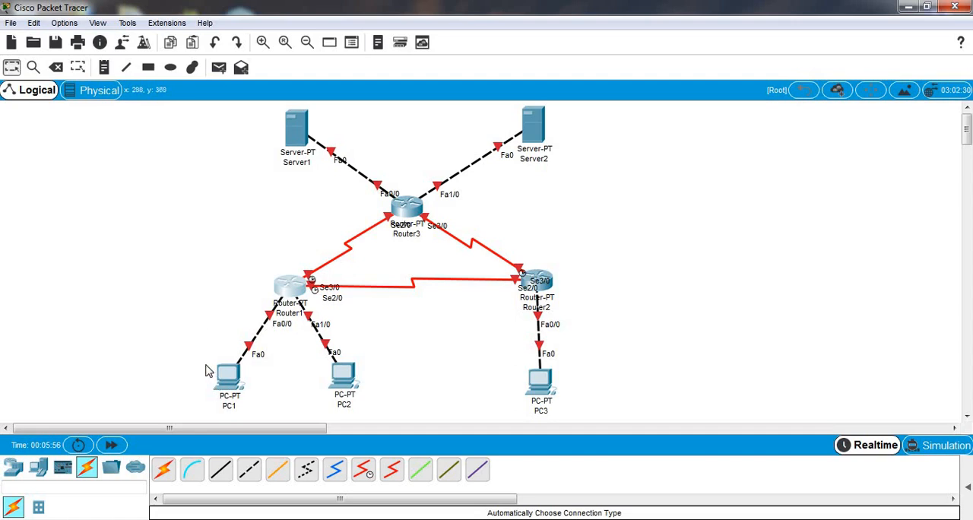
Step: Give PC1 the static IP address 192.168.1.1 with subnet mask 255.255.255.192
mouse_move(232, 382)
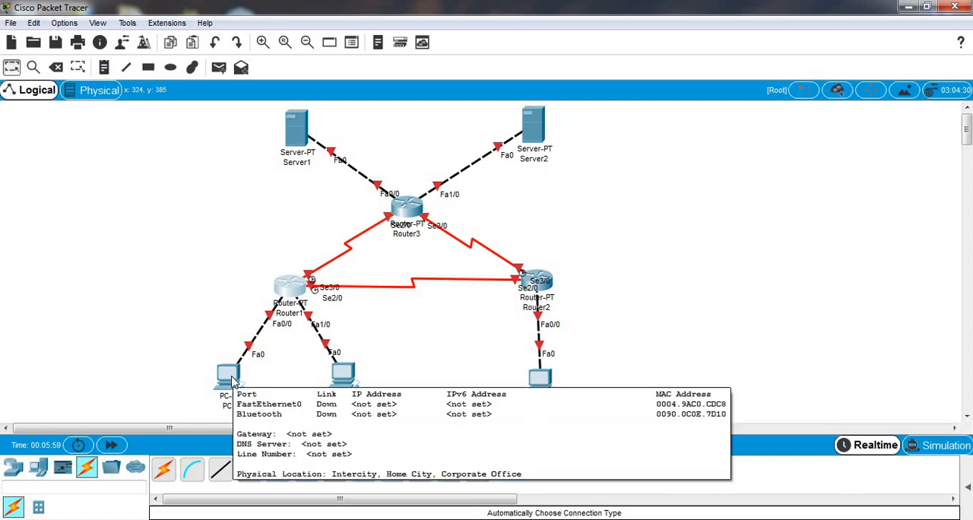
click(233, 382)
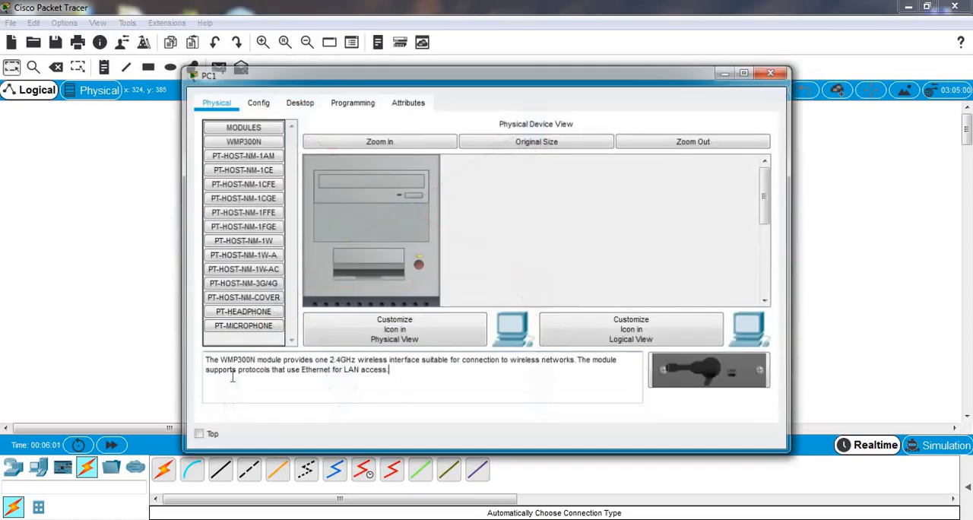
click(298, 102)
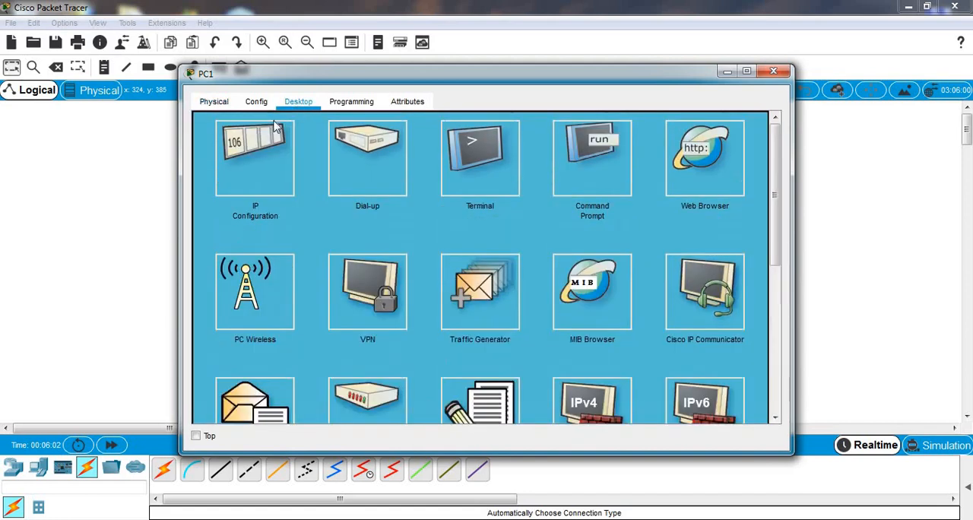
click(244, 178)
click(443, 135)
text(192.168)
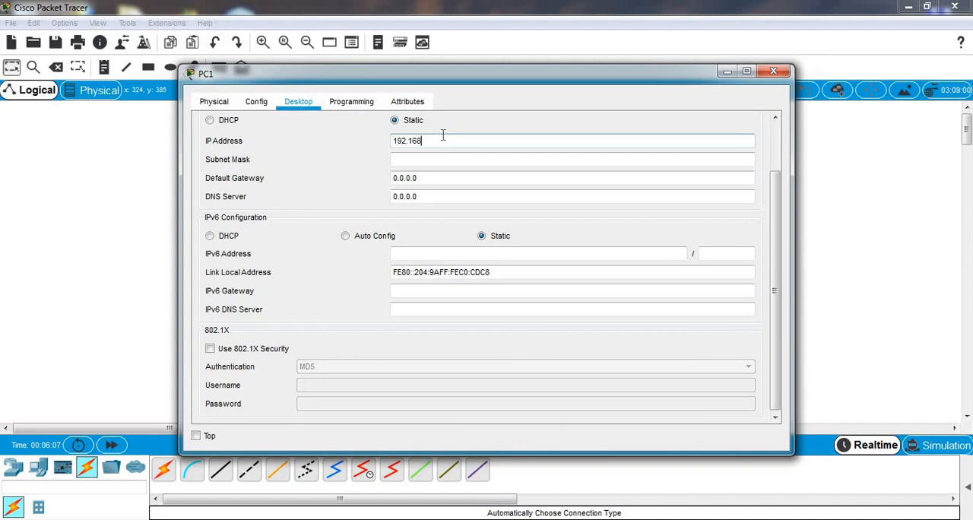
text(.1.1)
click(452, 163)
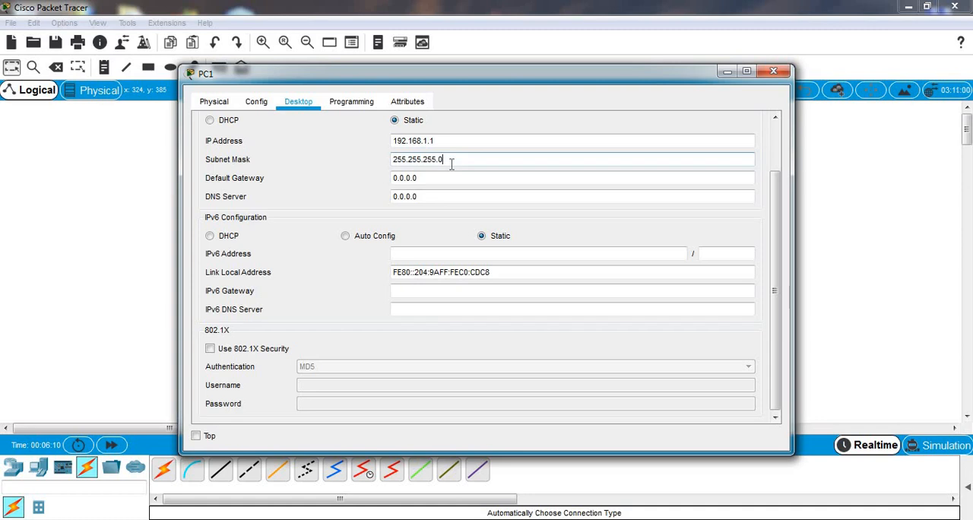
text(192)
Step: Set PC1's default gateway to 192.168.1.62 and close its window
click(456, 178)
key(BackSpace)
key(BackSpace)
key(BackSpace)
key(BackSpace)
key(BackSpace)
key(BackSpace)
key(BackSpace)
text(192.168)
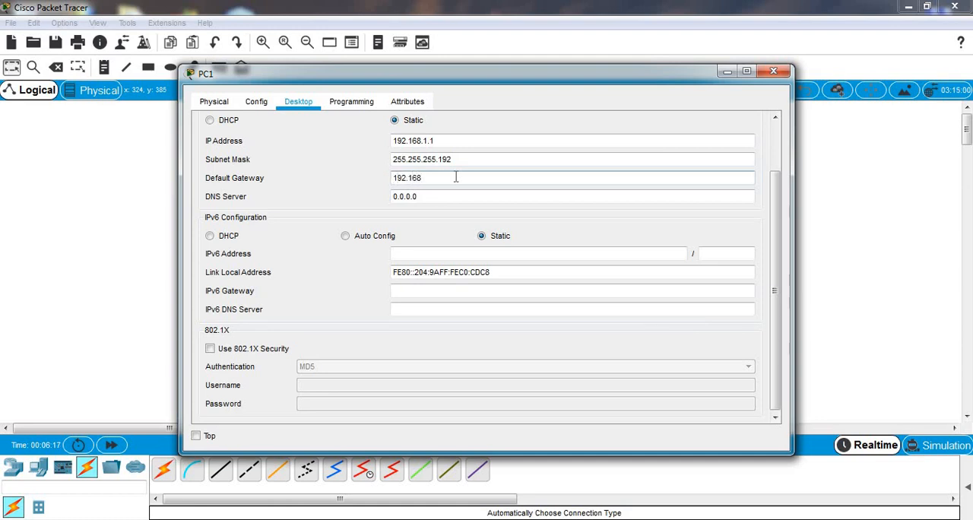
text(.1.62)
click(774, 72)
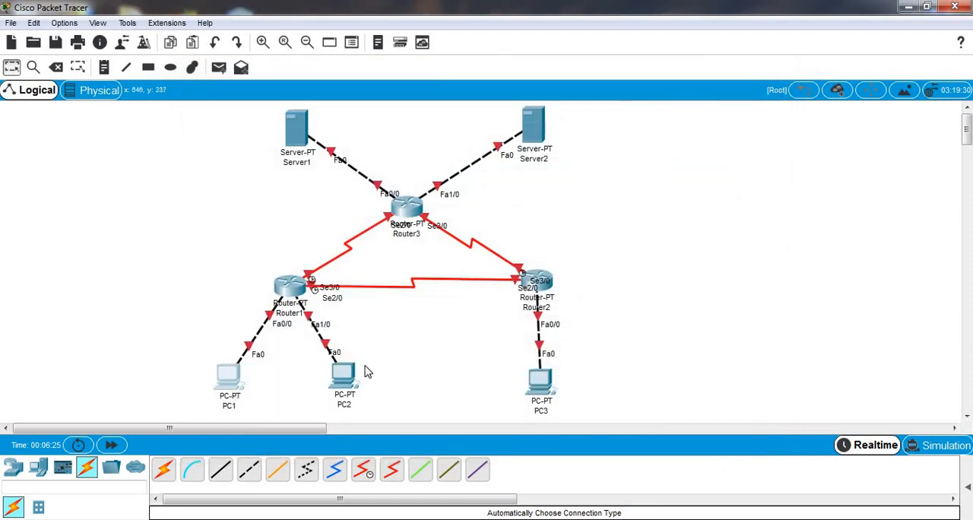
Step: Give PC2 the static IP address 192.168.1.65 with subnet mask 255.255.255.192
click(343, 380)
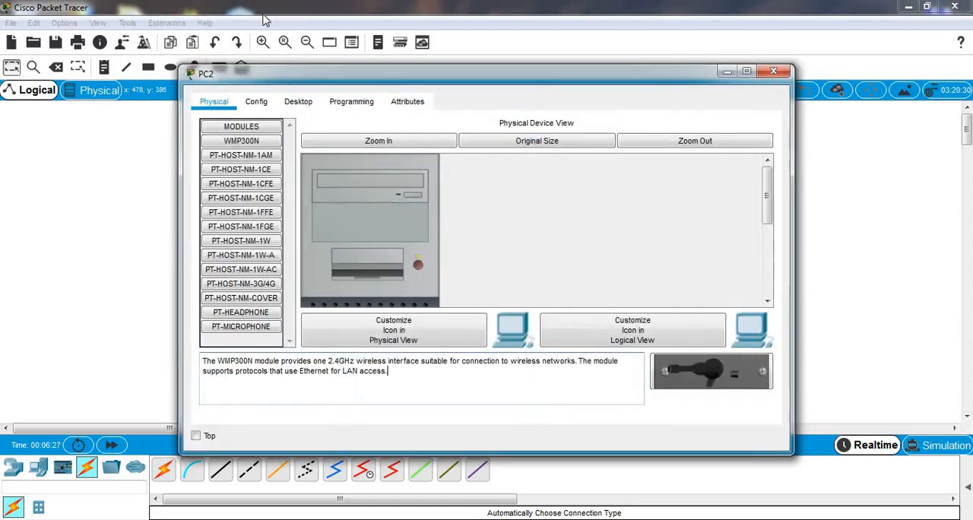
click(298, 102)
click(256, 160)
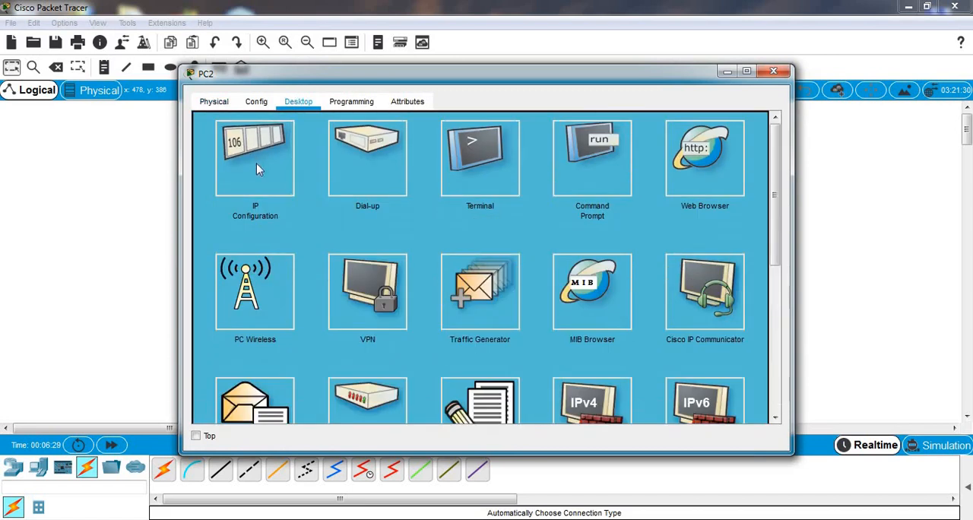
click(409, 139)
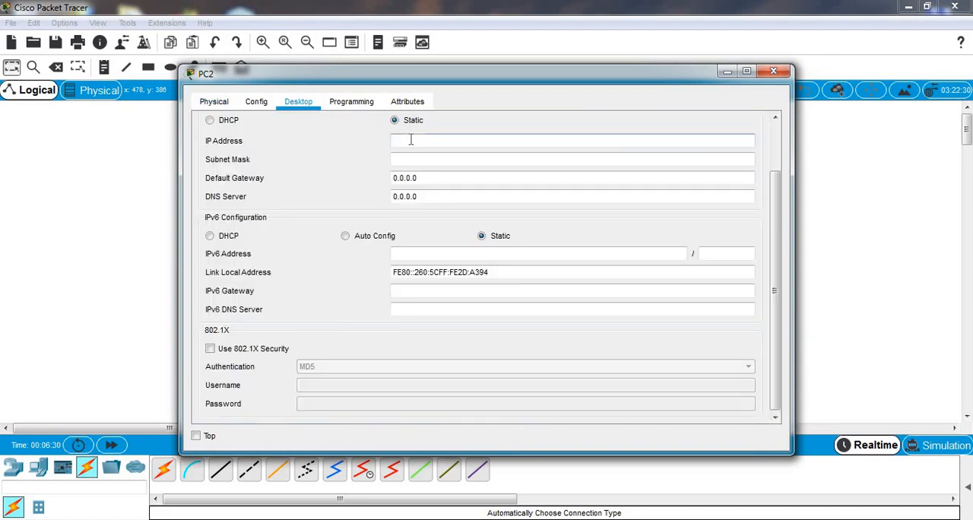
text(192.168.1.65)
click(418, 158)
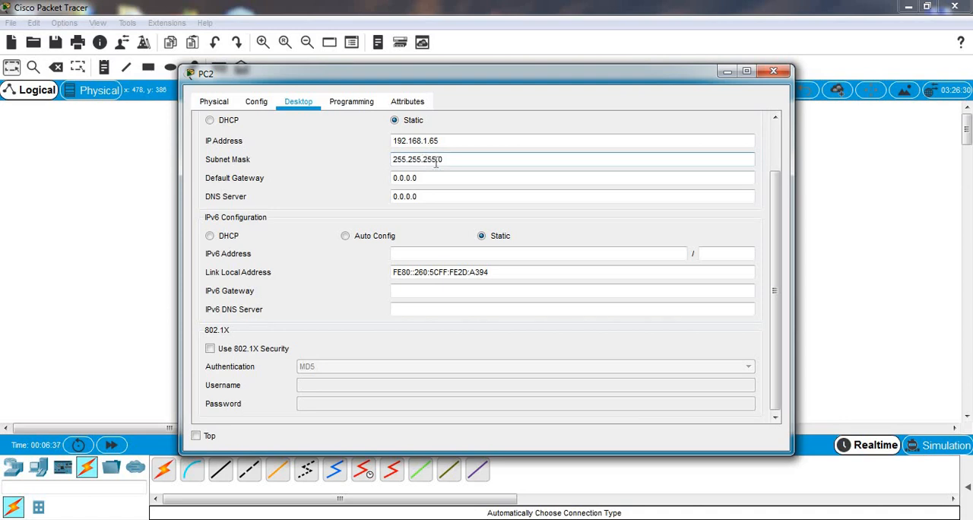
text(192)
Step: Set PC2's default gateway to 192.168.1.126 and close its window
click(449, 178)
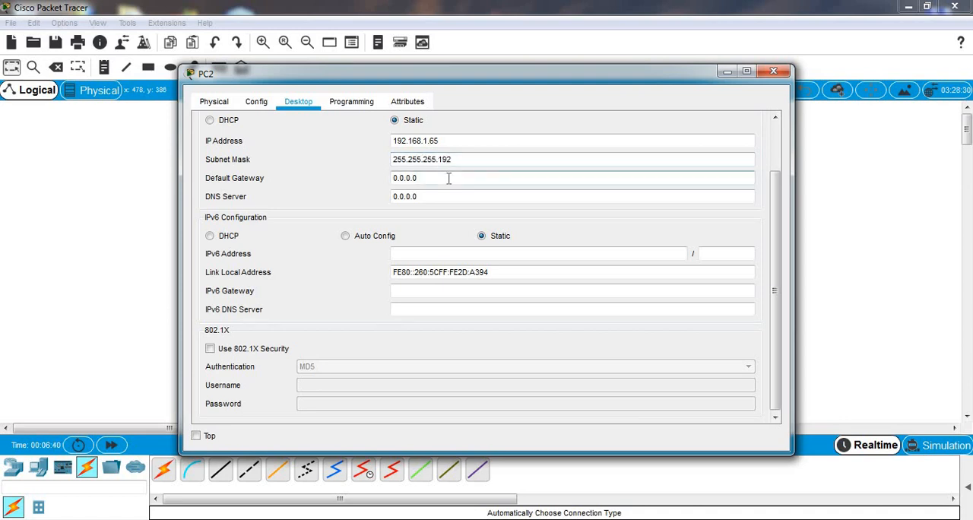
key(BackSpace)
key(BackSpace)
key(BackSpace)
key(BackSpace)
key(BackSpace)
key(BackSpace)
key(BackSpace)
text(192.168.1.126)
click(773, 72)
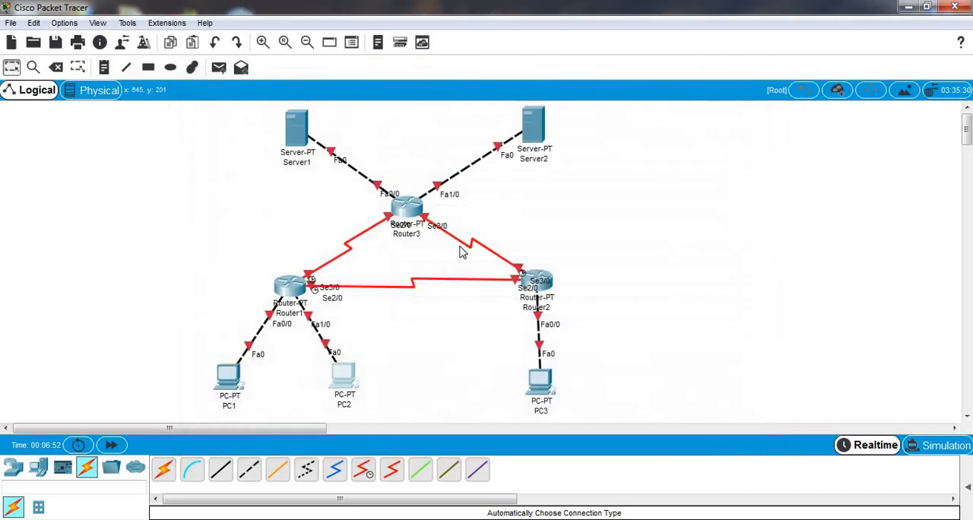
Step: Give PC3 the static IP address 192.168.1.253 with subnet mask 255.255.255.128
click(548, 382)
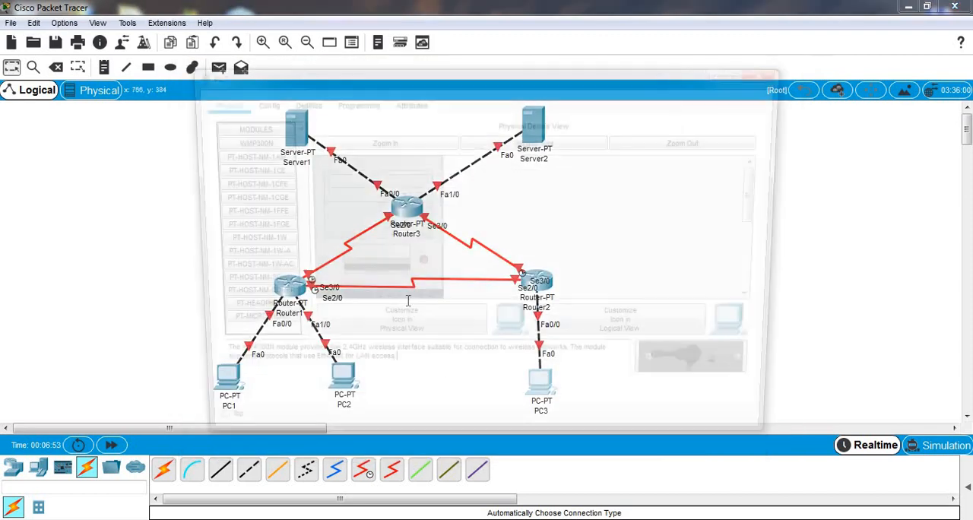
click(297, 102)
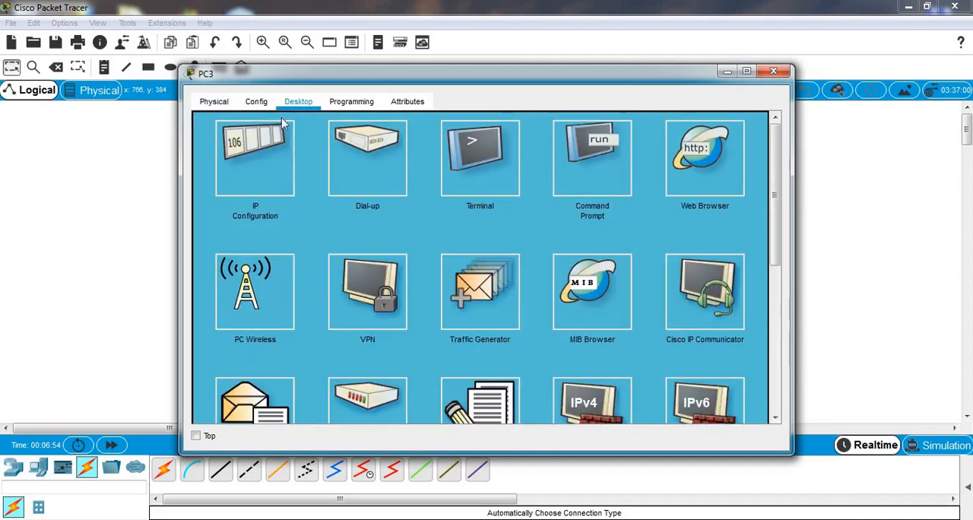
click(256, 153)
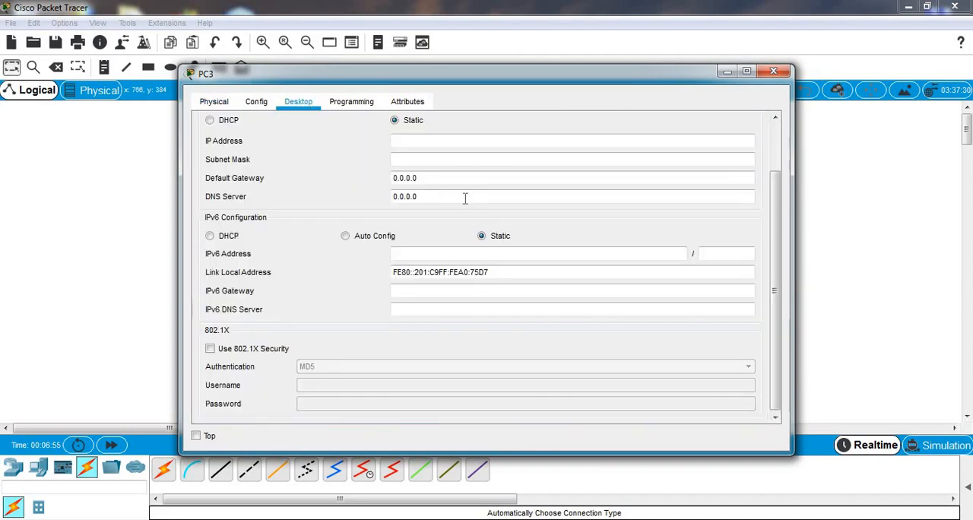
click(443, 140)
text(192.168)
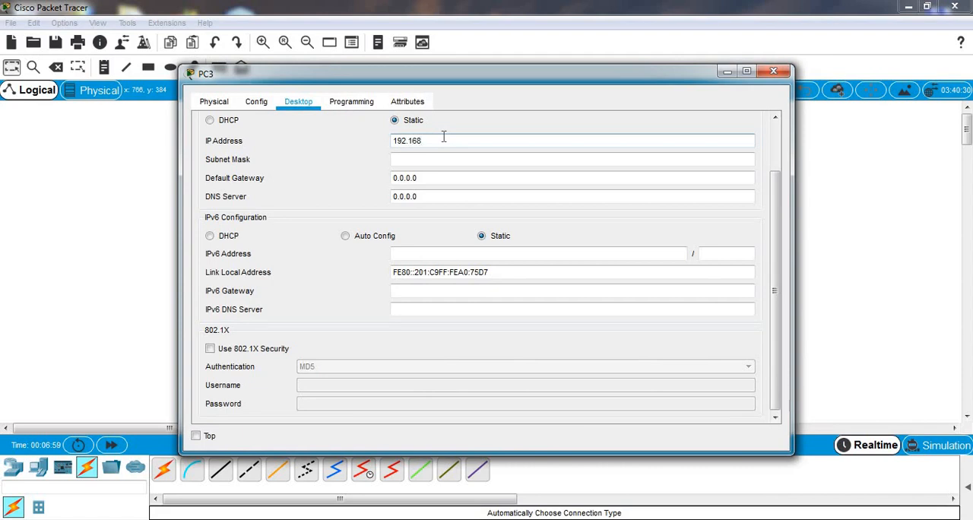
text(.1.253)
click(452, 159)
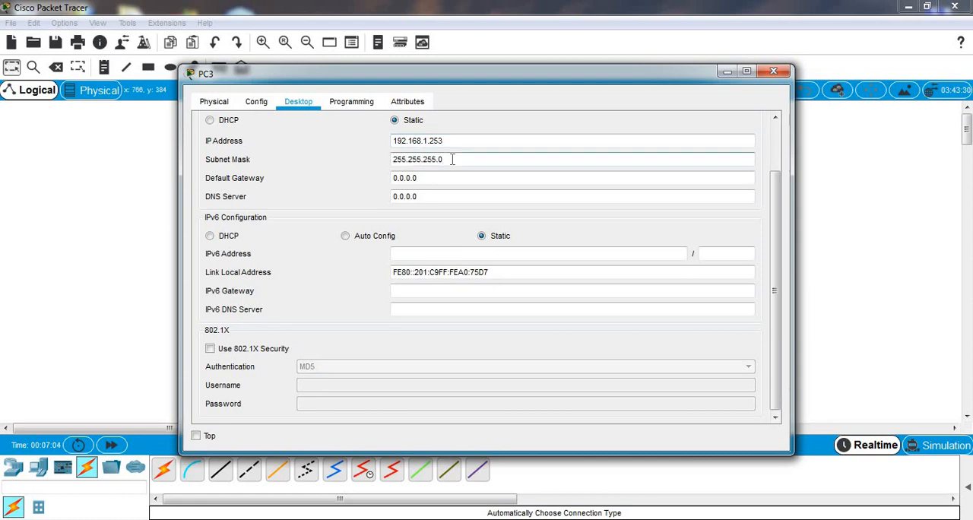
text(128)
Step: Set PC3's default gateway to 192.168.1.254 and close its window
click(457, 179)
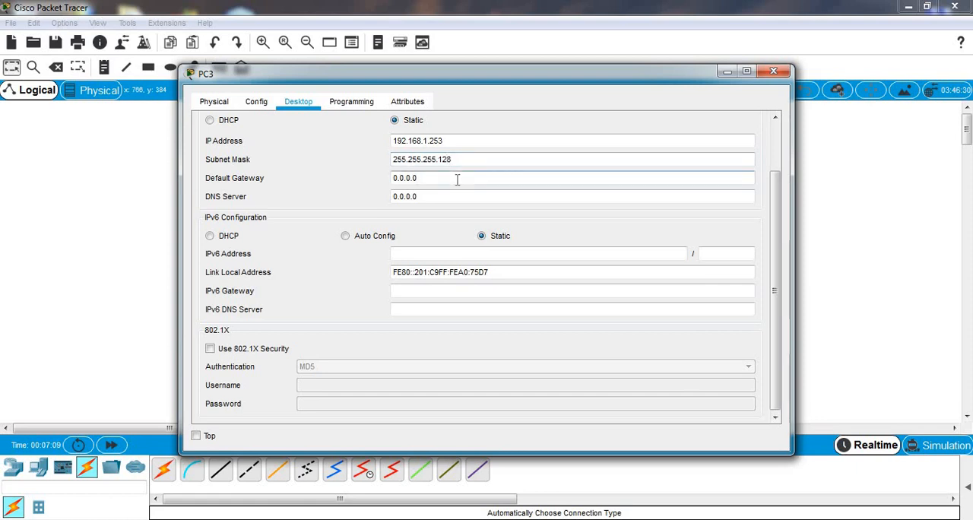
key(BackSpace)
key(BackSpace)
key(BackSpace)
key(BackSpace)
key(BackSpace)
key(BackSpace)
key(BackSpace)
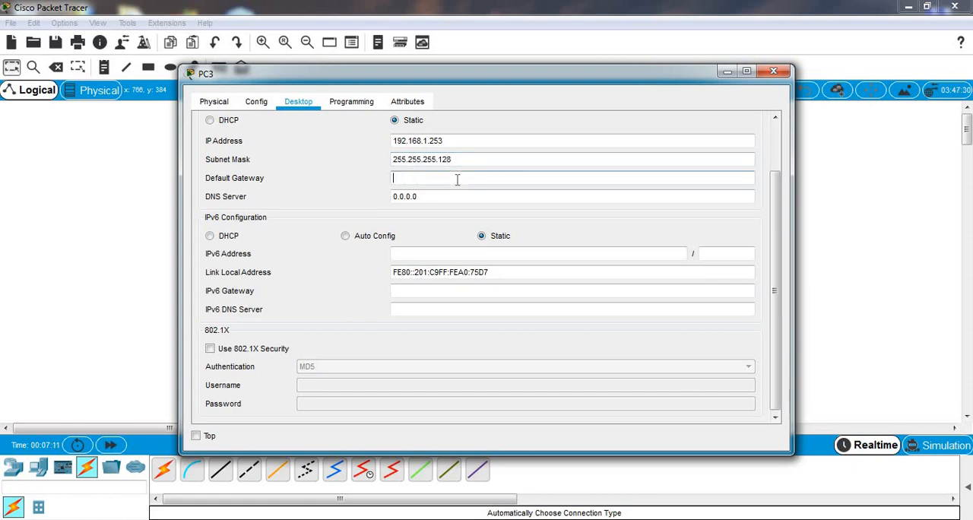
text(192.168.1.254)
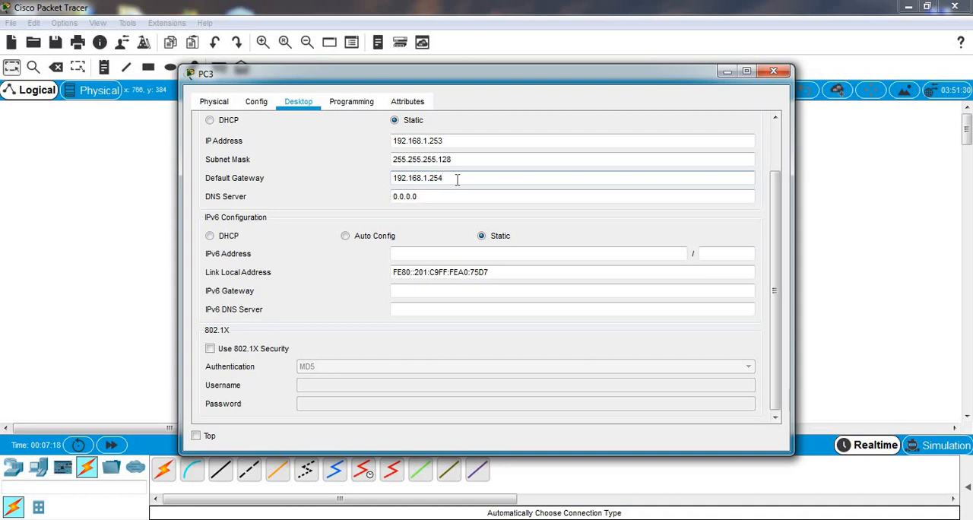
click(774, 72)
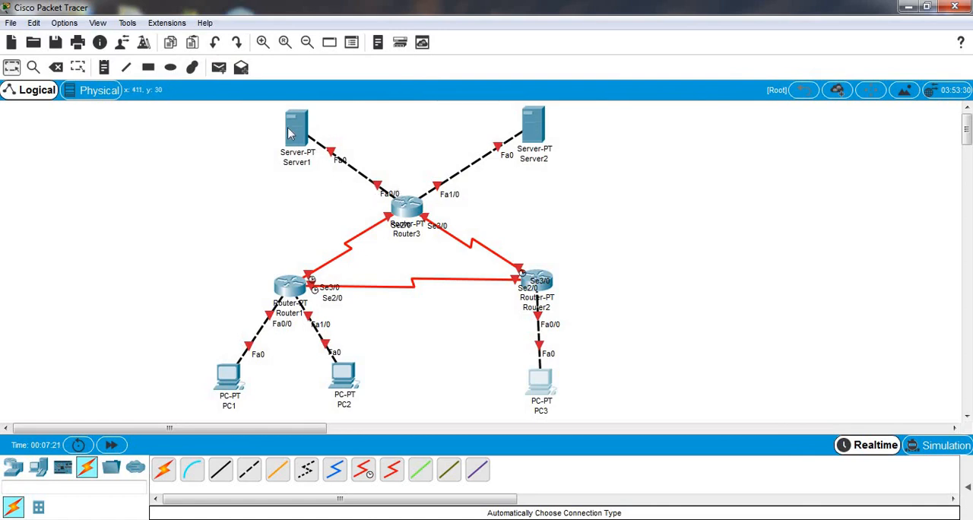
Step: Give Server1 the static IP address 33.33.33.1 with subnet mask 255.255.255.0
click(292, 131)
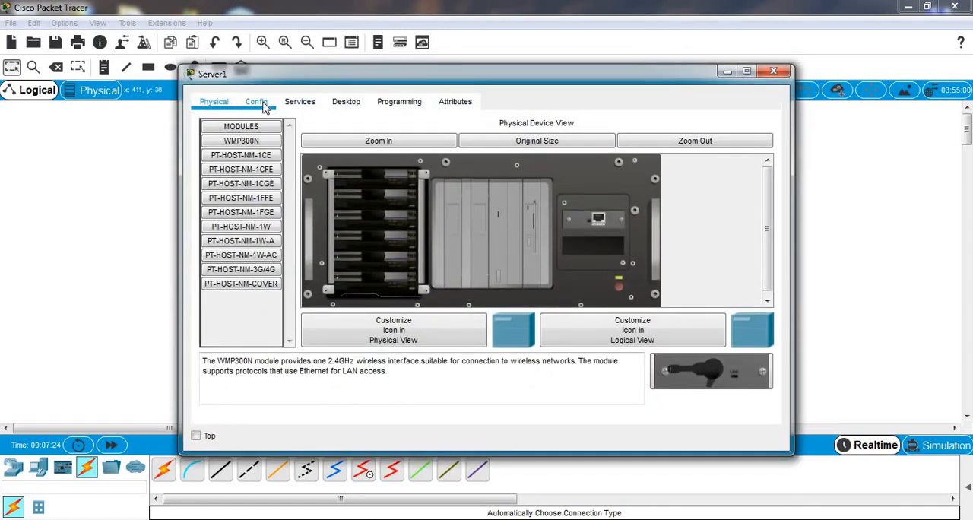
click(360, 104)
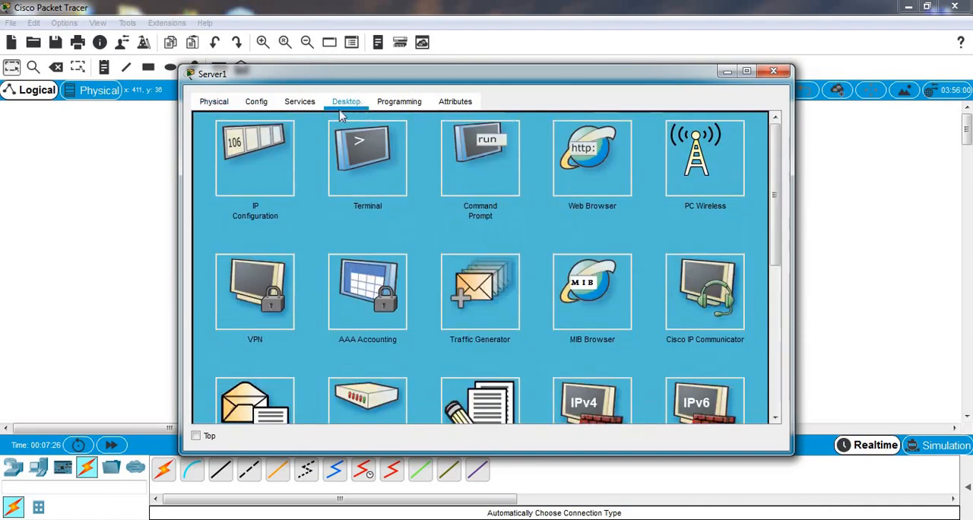
click(257, 162)
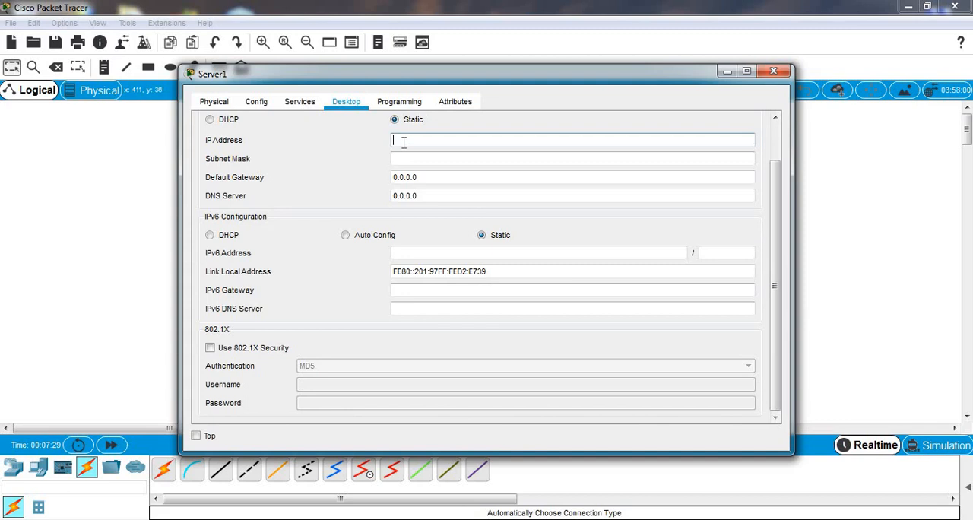
text(33.33.33.1)
click(419, 162)
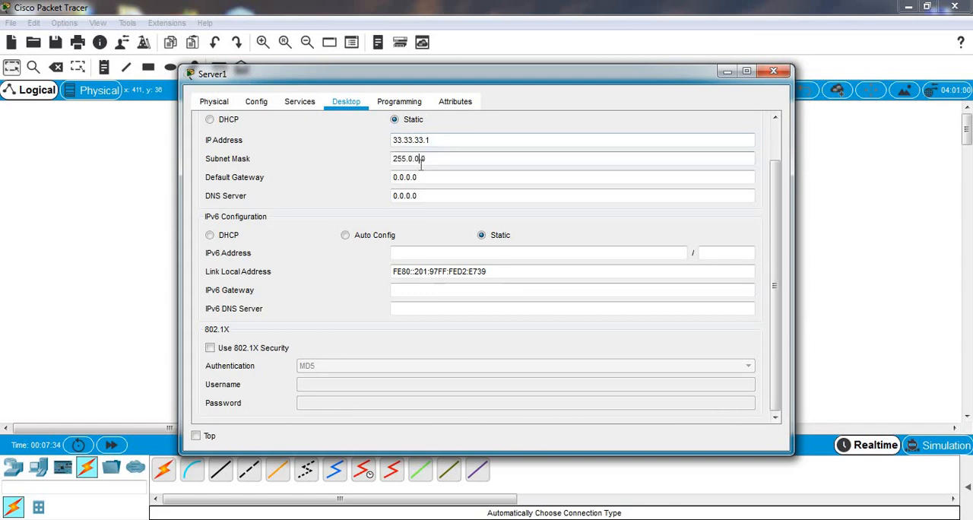
triple_click(439, 164)
text(255.255.255.0)
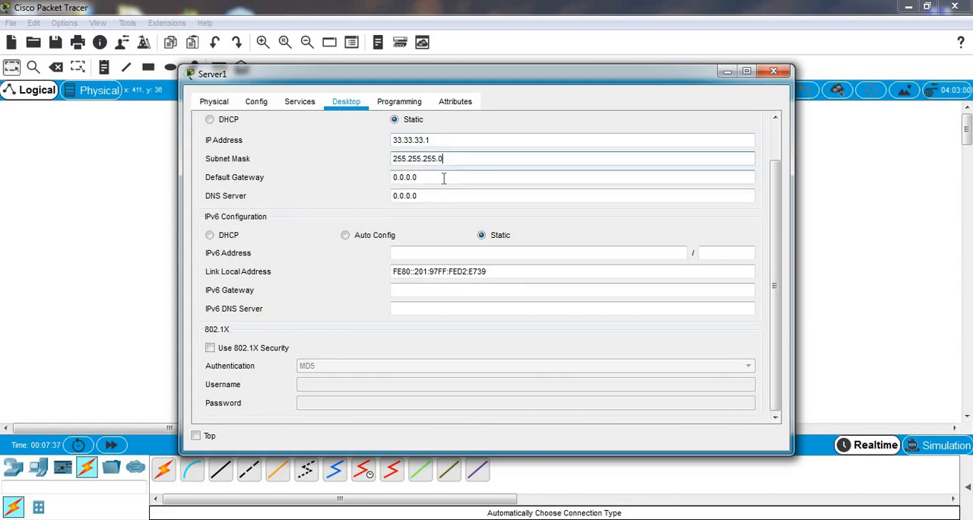
Step: Set Server1's default gateway to 33.33.33.3 and close its window
click(444, 177)
key(BackSpace)
key(BackSpace)
key(BackSpace)
key(BackSpace)
key(BackSpace)
key(BackSpace)
text(33.3)
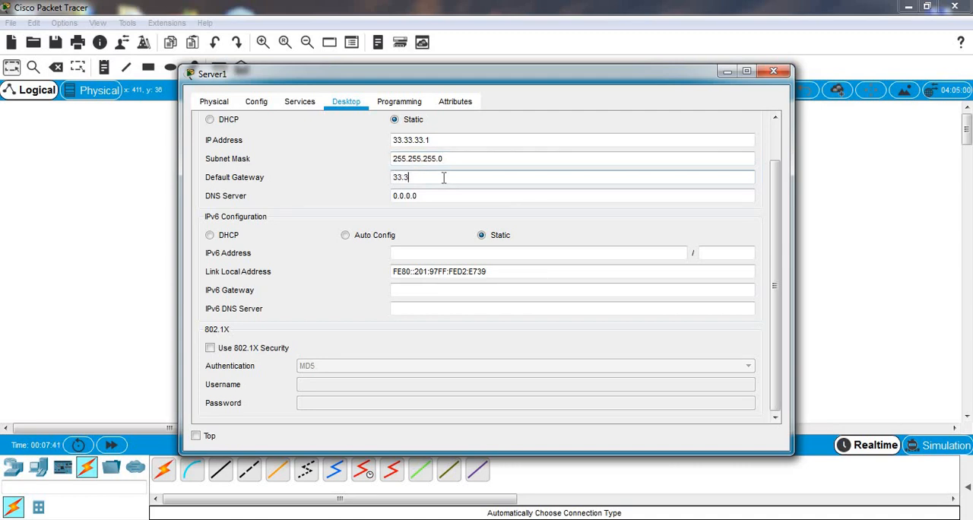
text(3.33.3)
click(774, 73)
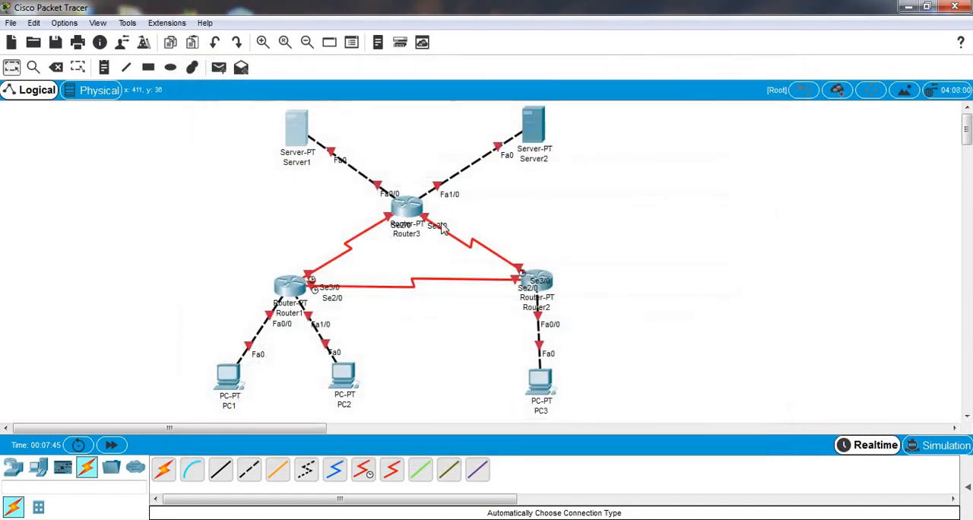
Step: Give Server2 the static IP address 43.43.43.1 with subnet mask 255.255.255.0
click(532, 134)
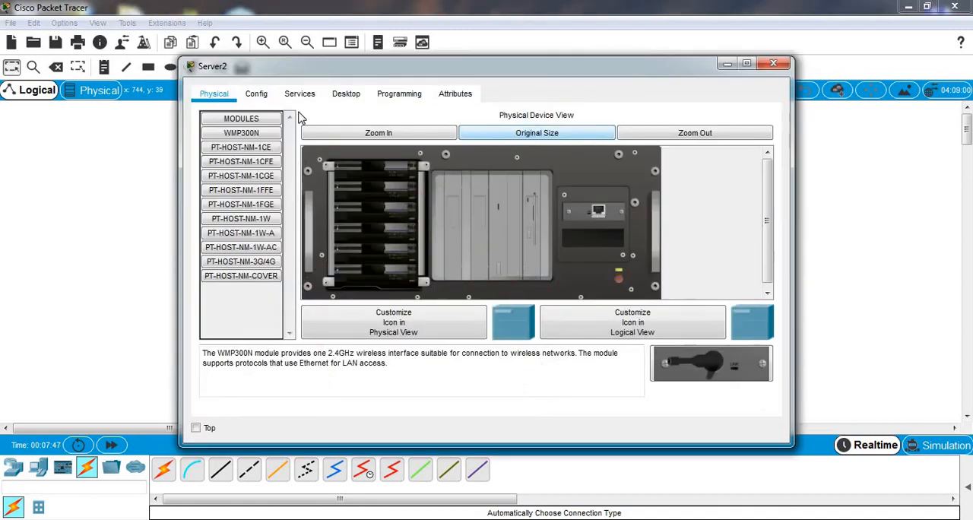
click(346, 102)
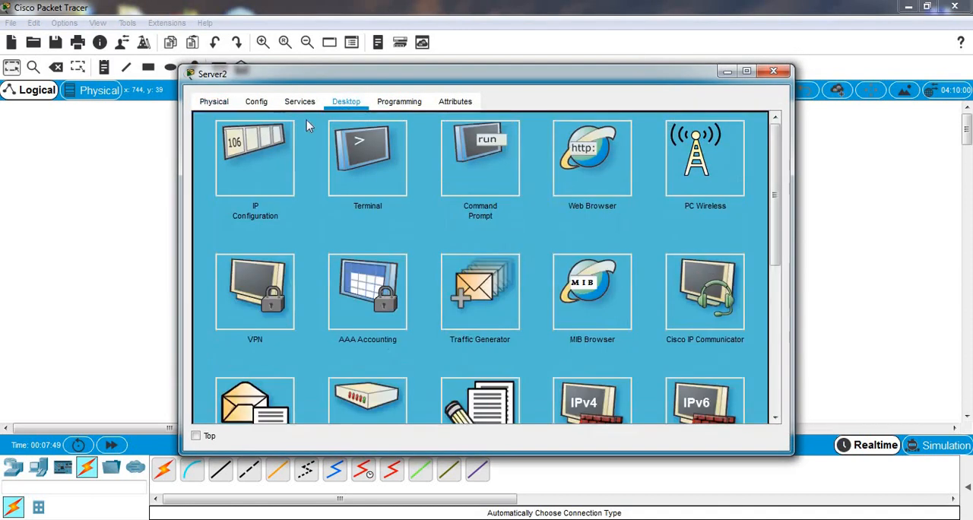
click(259, 154)
click(427, 138)
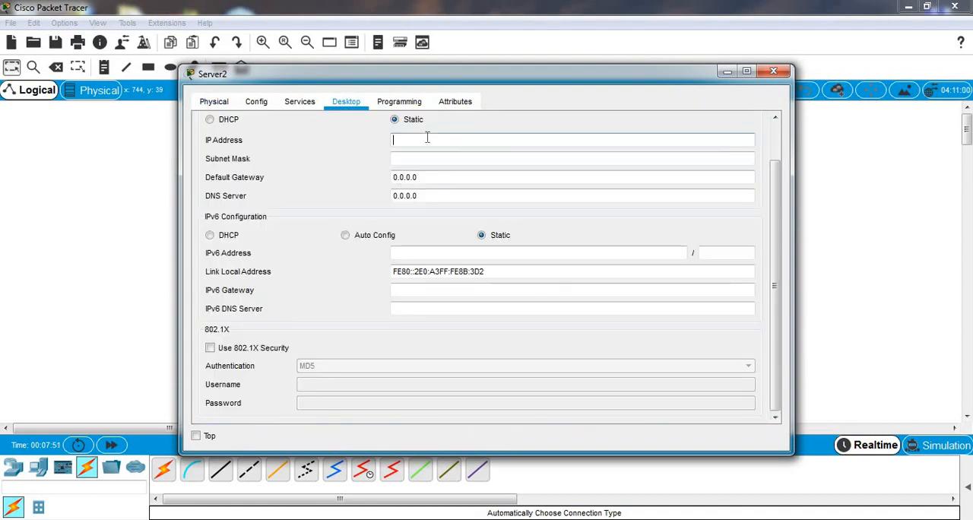
text(43)
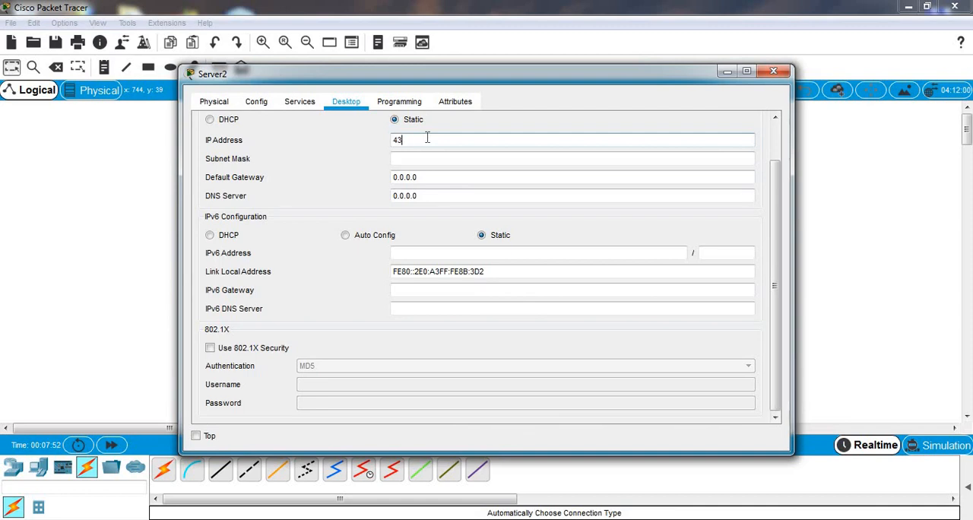
text(.43.43.1)
click(441, 158)
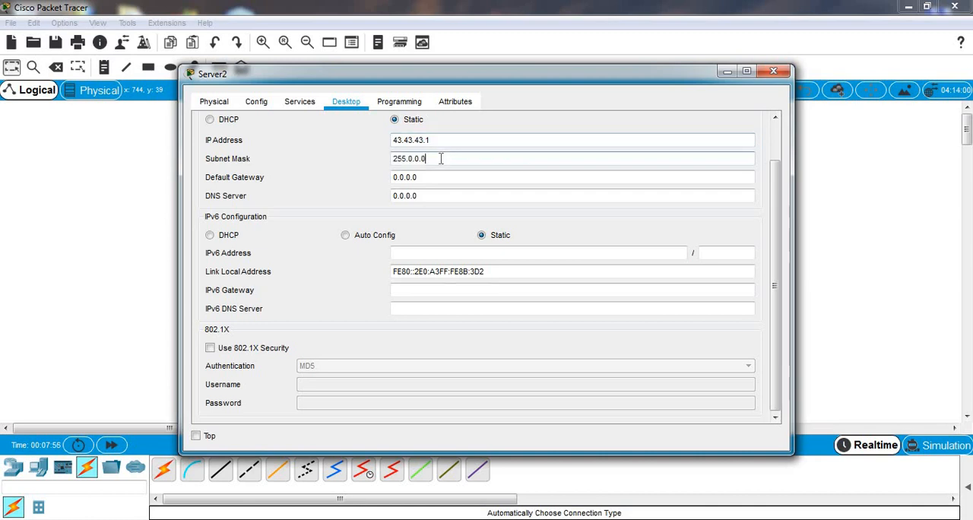
double_click(441, 158)
text(255.255.255.0)
Step: Set Server2's default gateway to 43.43.43.3 and close its window
click(444, 178)
key(BackSpace)
key(BackSpace)
key(BackSpace)
key(BackSpace)
key(BackSpace)
key(BackSpace)
key(BackSpace)
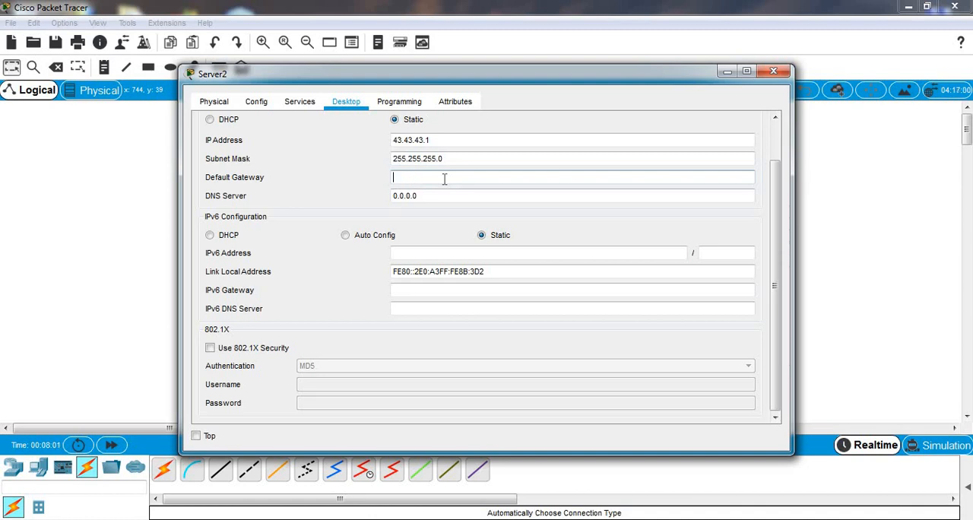
text(43.43.43.3)
click(773, 74)
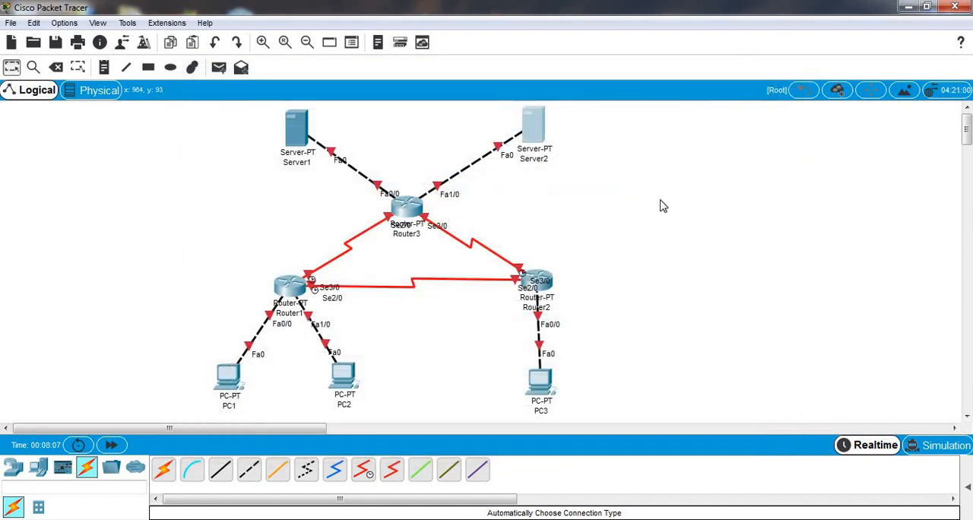
Step: Open Router1's interface configuration and switch on the FastEthernet0/0 port
mouse_move(294, 296)
click(295, 296)
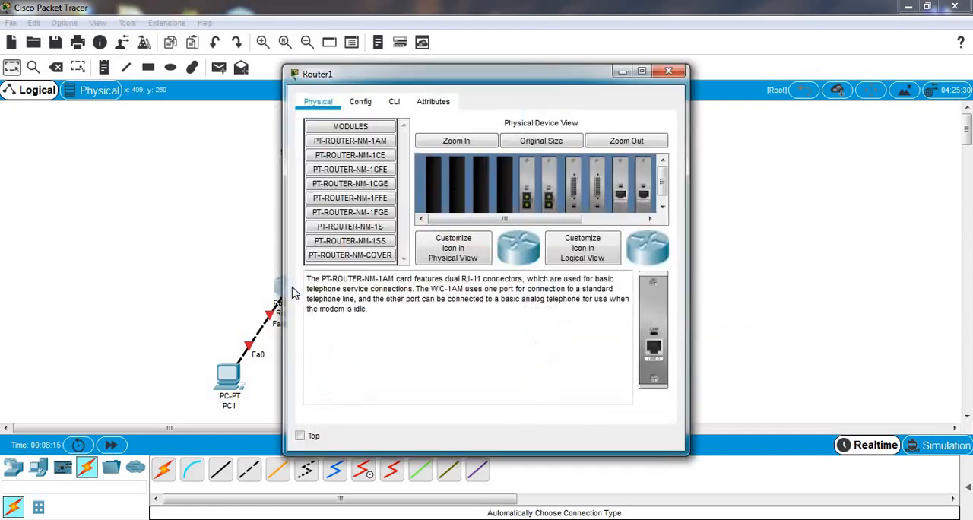
click(357, 104)
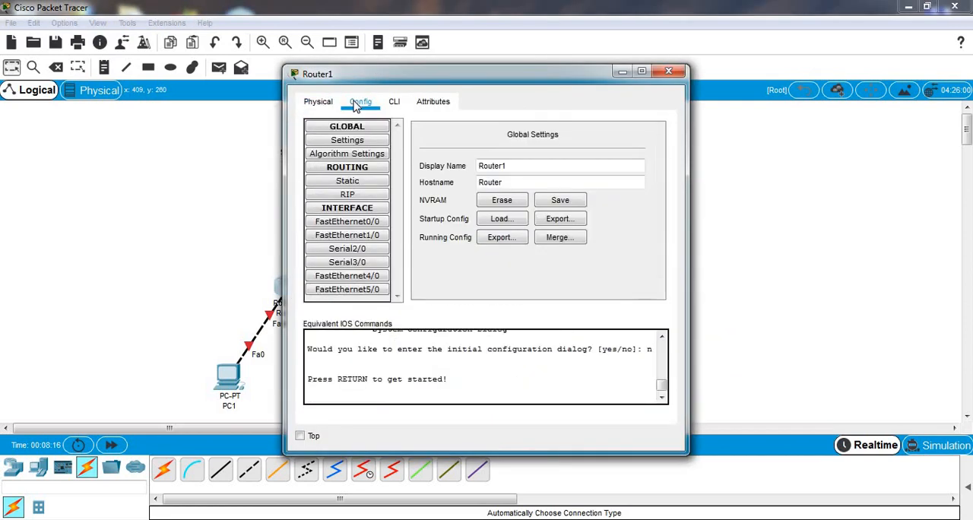
click(357, 225)
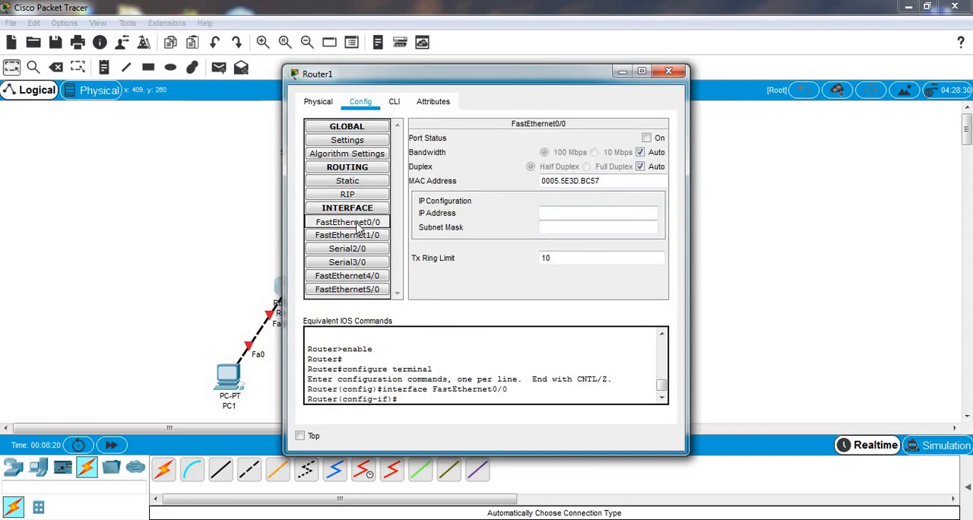
click(358, 228)
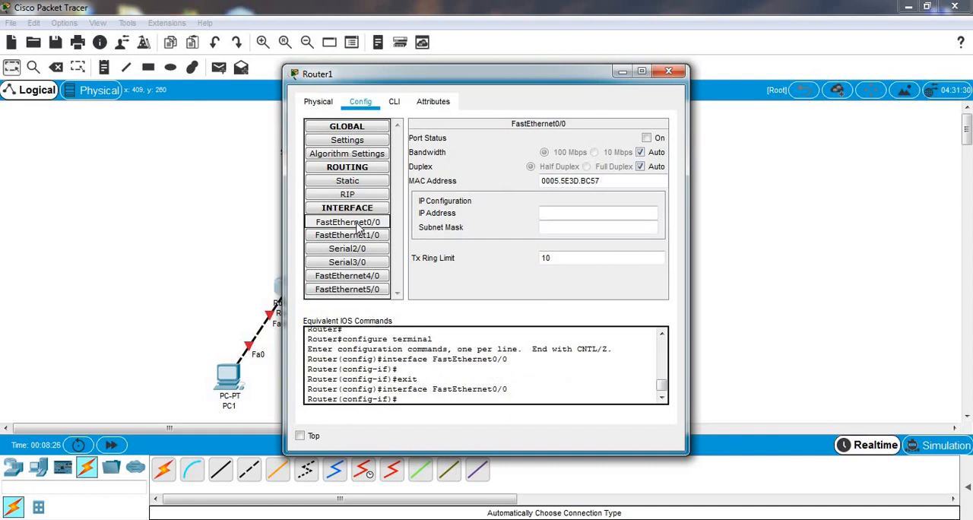
click(648, 140)
Step: Assign Router1's FastEthernet0/0 the IP address 192.168.1.62 with subnet mask 255.255.255.192
click(560, 214)
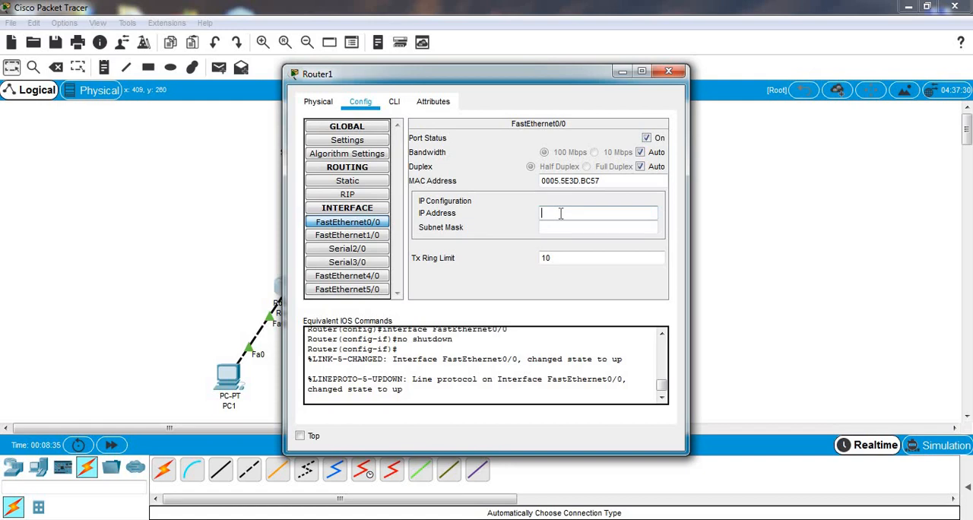
text(92.168.1.62)
click(569, 231)
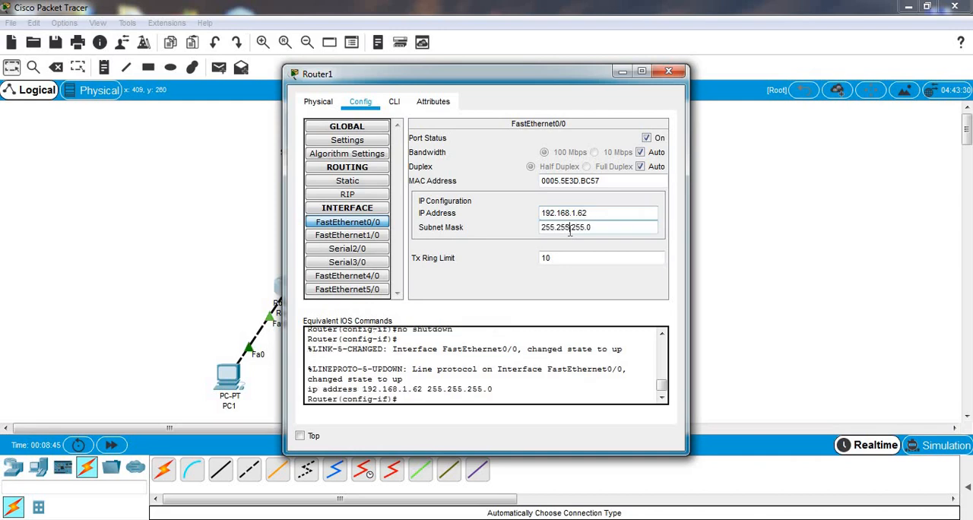
key(BackSpace)
text(192)
key(Return)
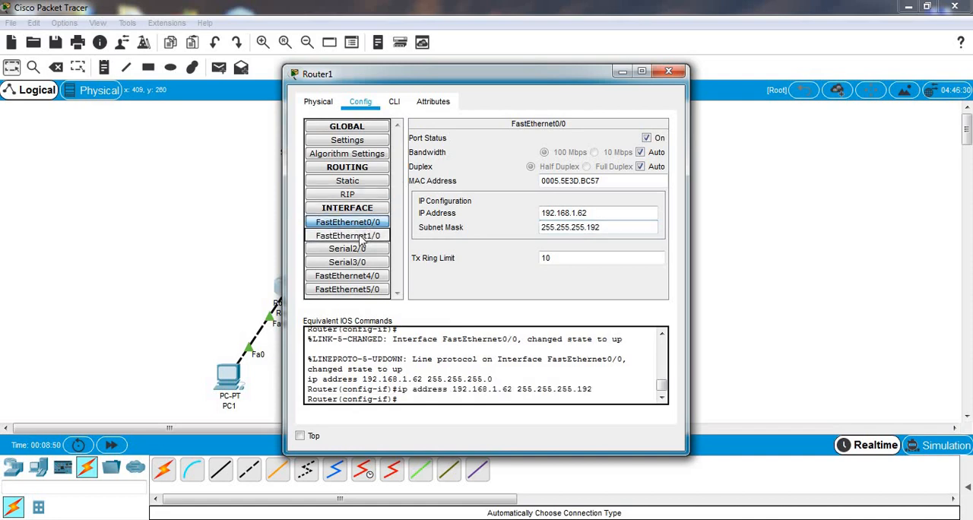
Step: Switch on the FastEthernet1/0 port of Router1
click(361, 237)
click(646, 138)
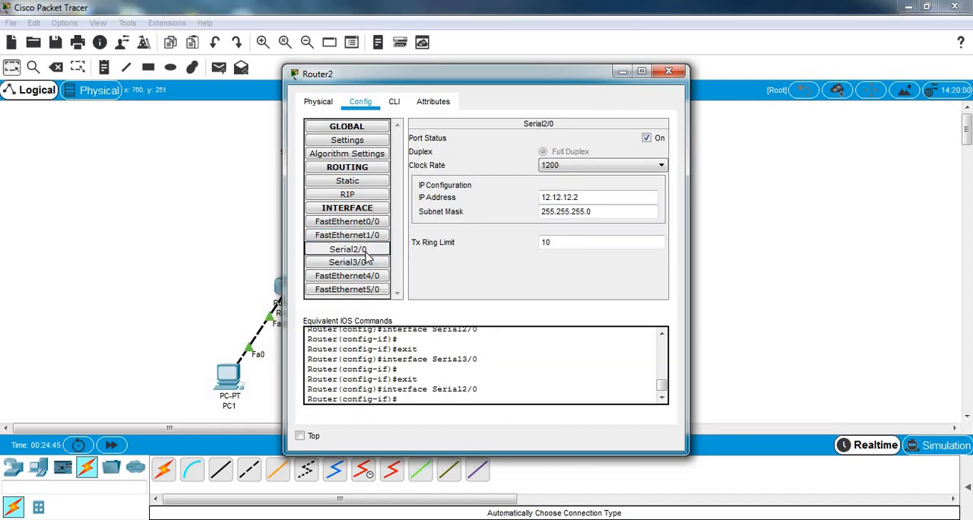
Step: Review the Serial2/0 and Serial3/0 interface settings on Router2
click(363, 251)
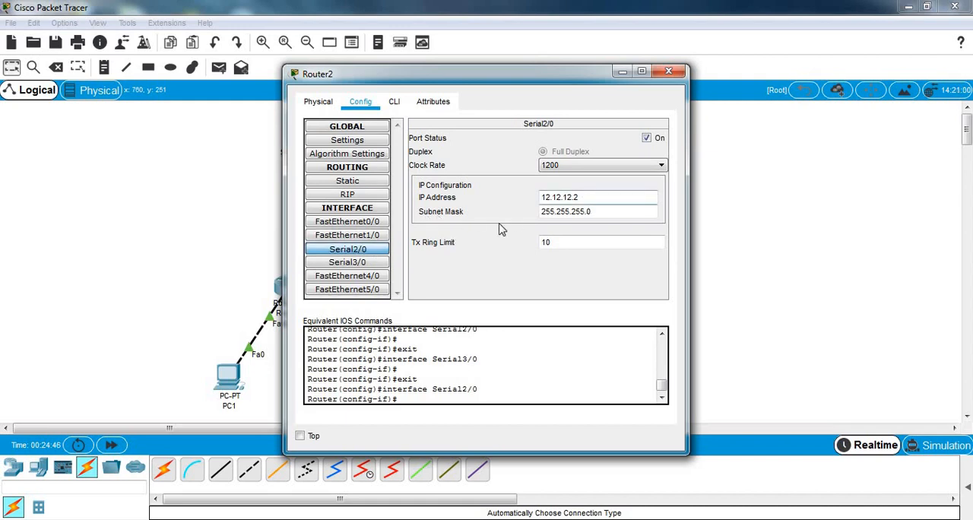
click(366, 263)
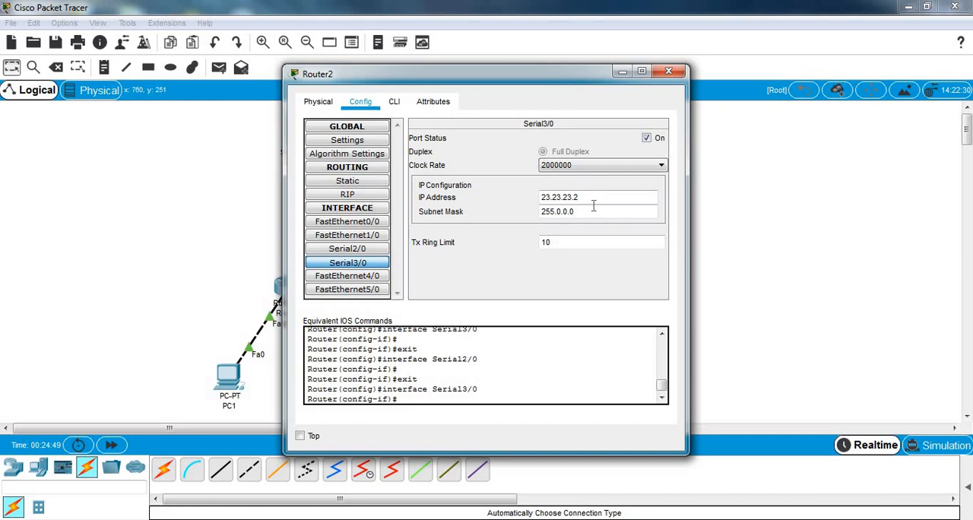
click(347, 249)
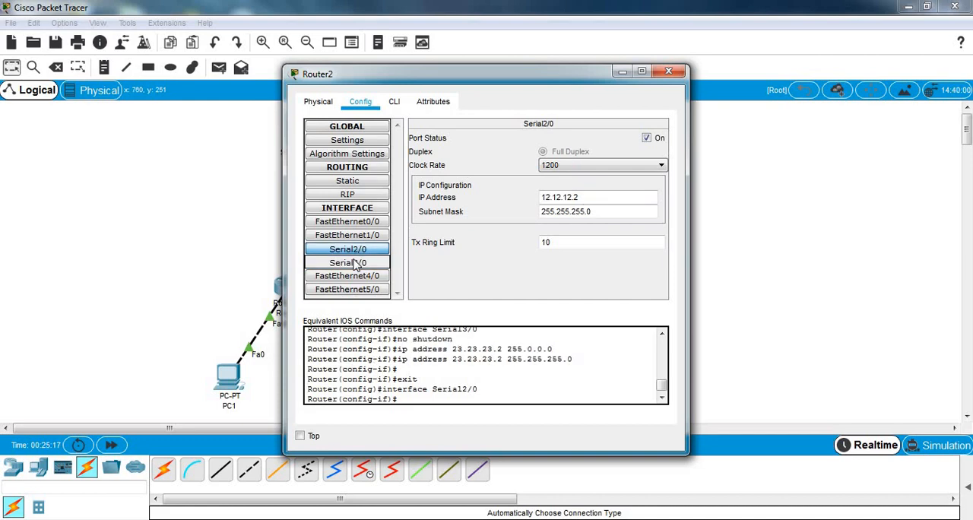
Step: Check Router2's Serial3/0 settings and close them, then switch on Router3's FastEthernet0/0 port
click(356, 263)
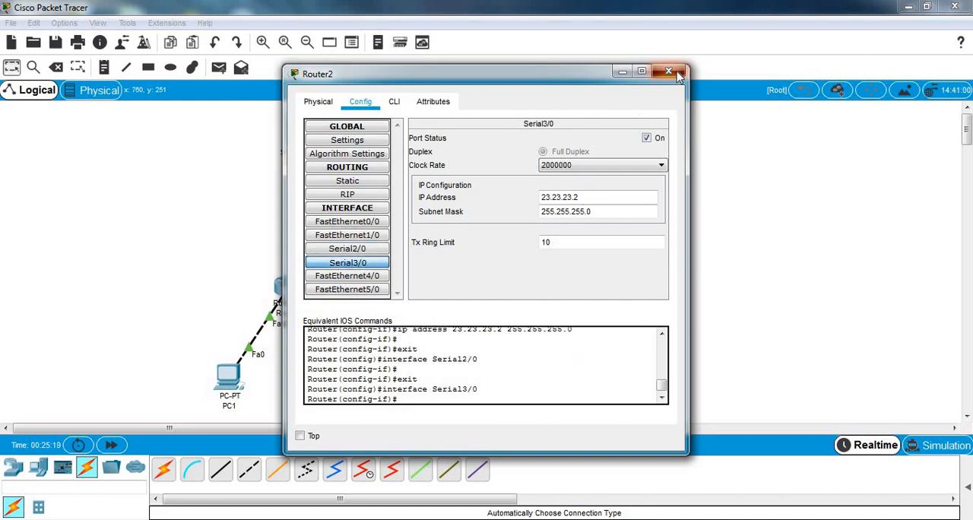
click(669, 71)
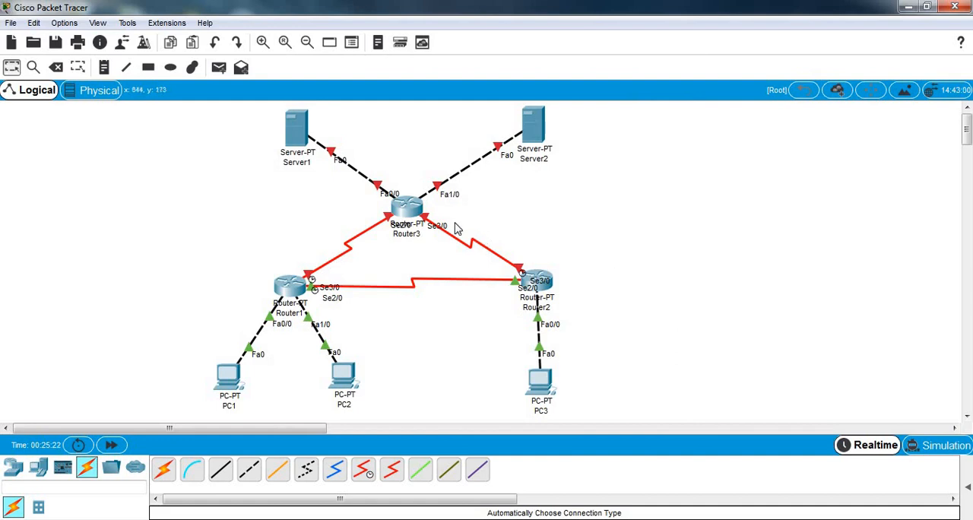
click(409, 215)
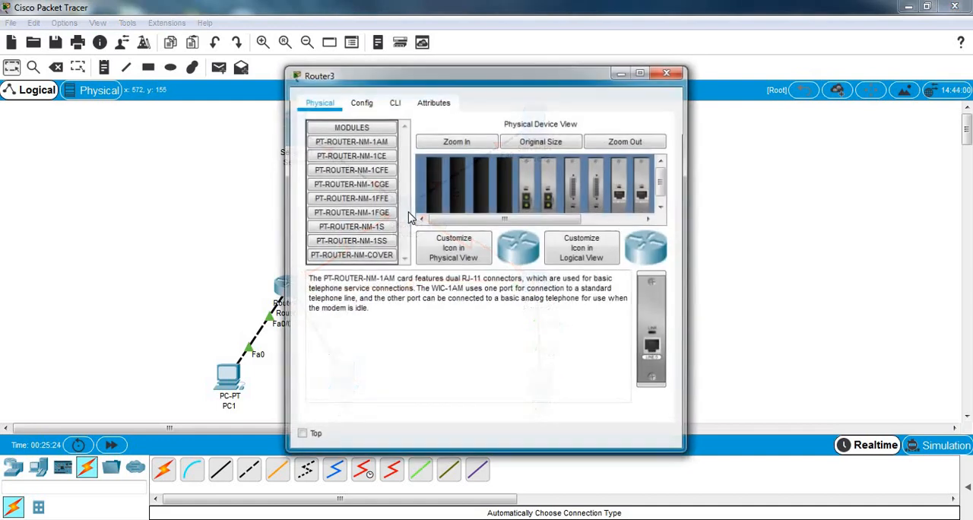
click(361, 102)
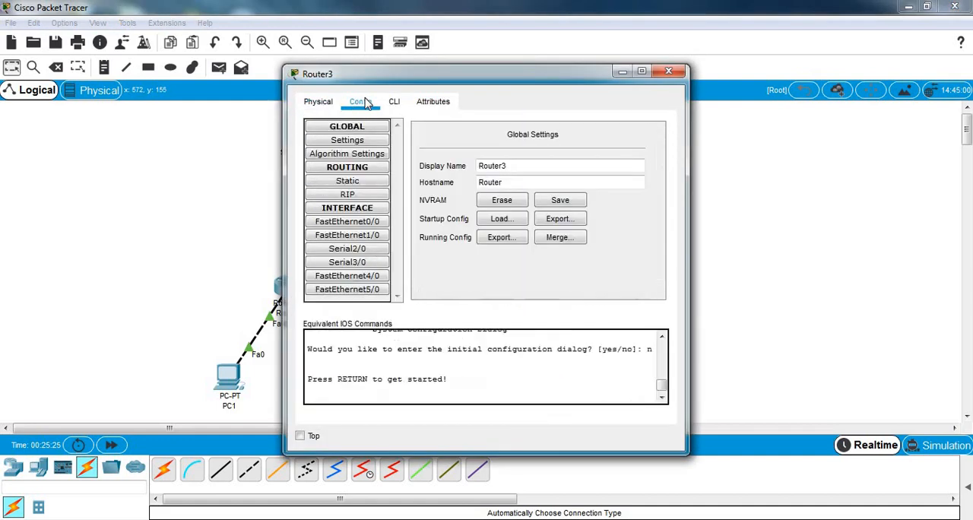
click(349, 222)
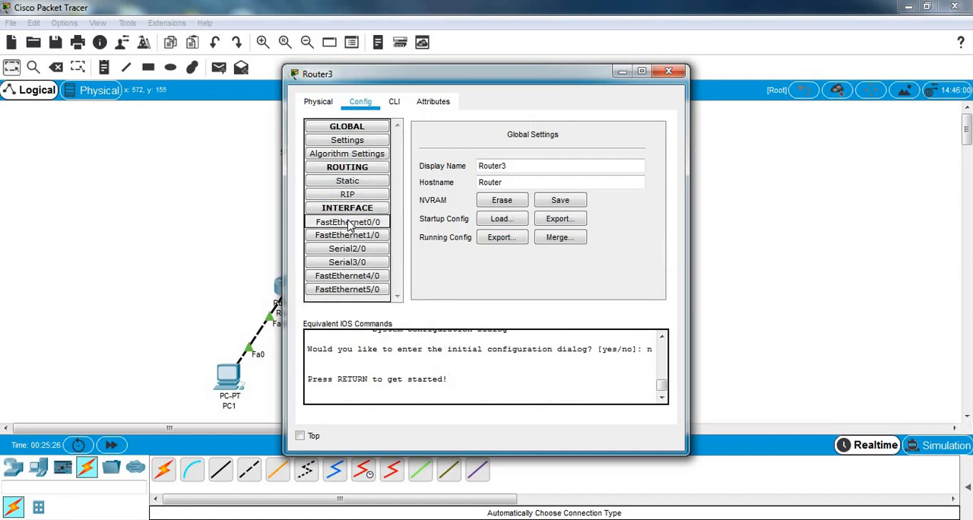
click(646, 137)
Step: Assign Router3's FastEthernet0/0 the IP address 33.33.33.3 with subnet mask 255.255.255.0
click(586, 215)
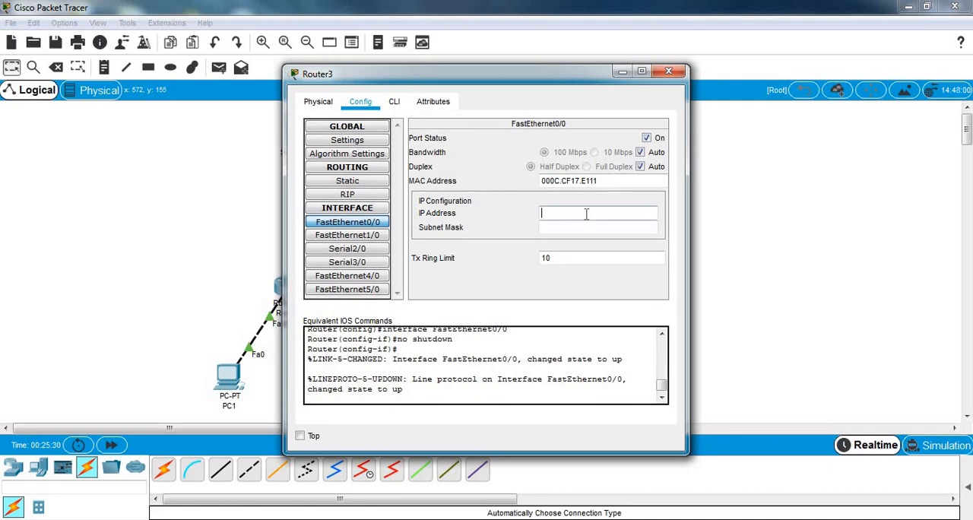
text(33.33.33.3)
click(584, 227)
key(ctrl+a)
text(255.255.255.0)
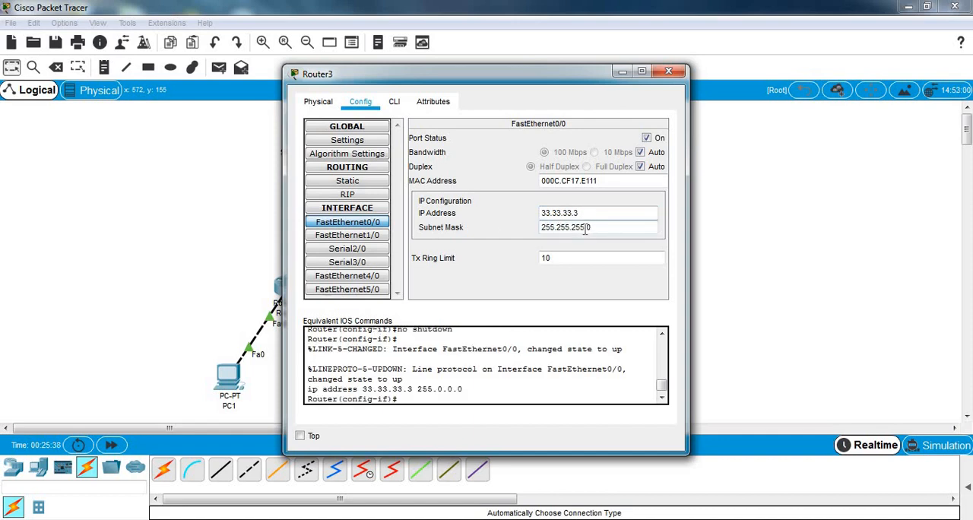
Step: Switch on Router3's FastEthernet1/0 port and assign it IP address 43.43.43.3 with subnet mask 255.255.255.0
click(364, 241)
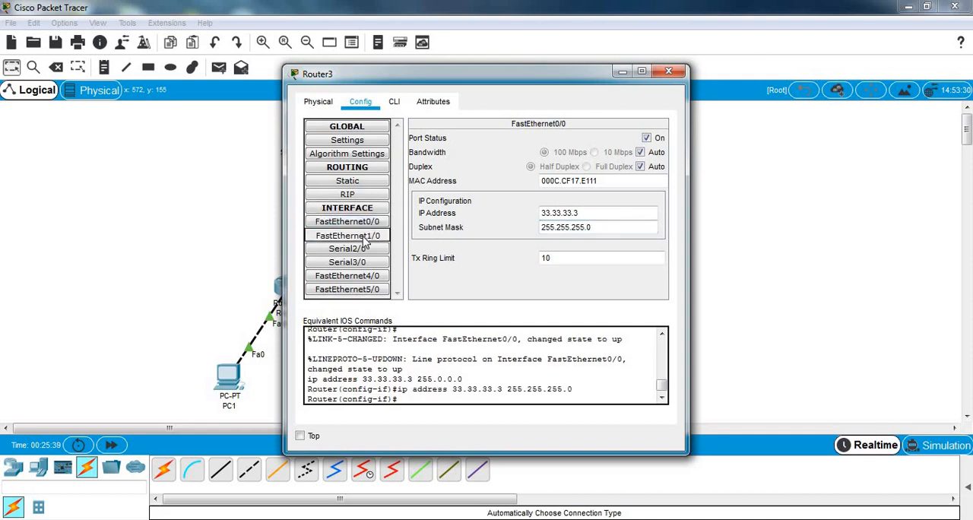
click(646, 139)
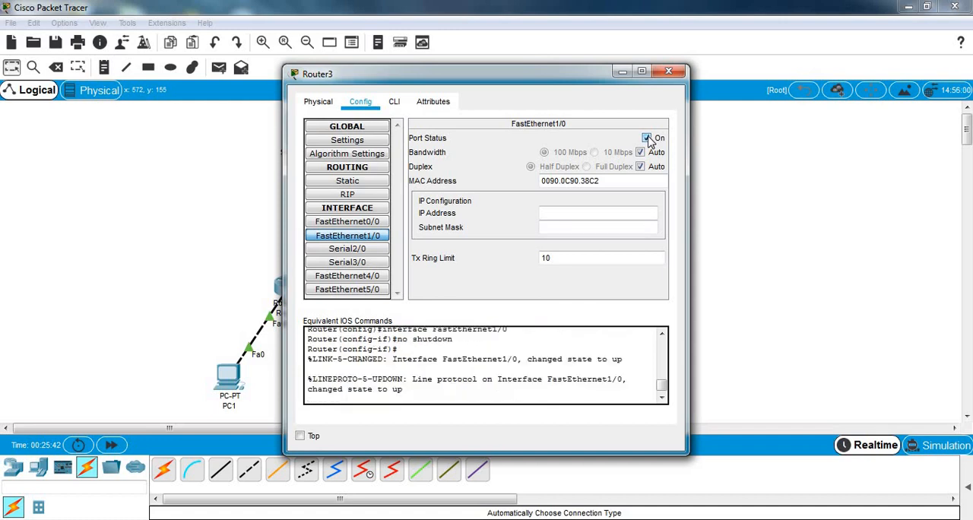
click(580, 214)
text(43.43.43.)
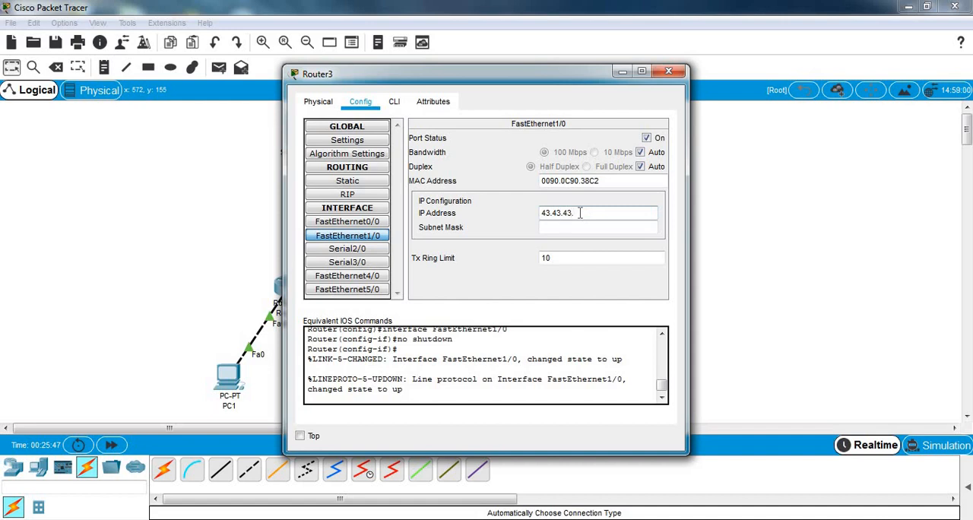
text(3)
click(583, 228)
triple_click(583, 228)
text(255.255.255.0)
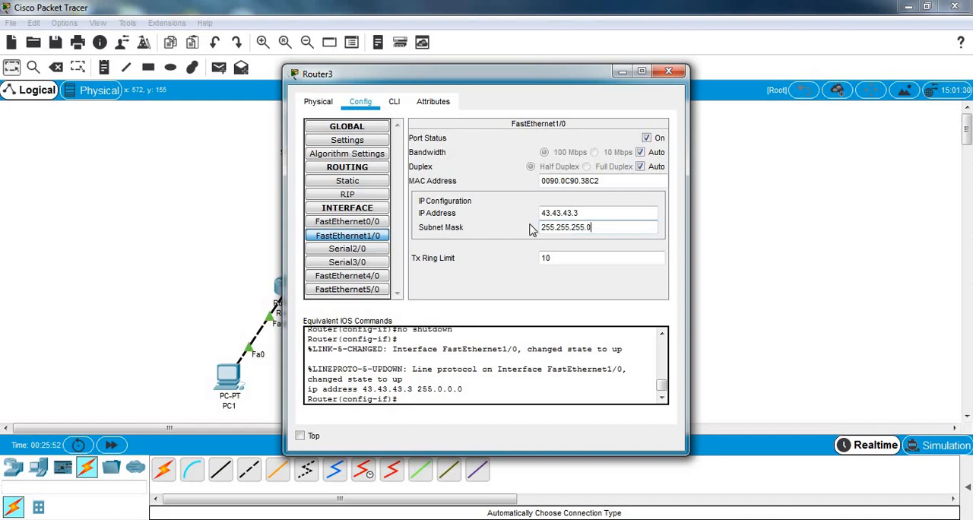
click(339, 224)
click(349, 237)
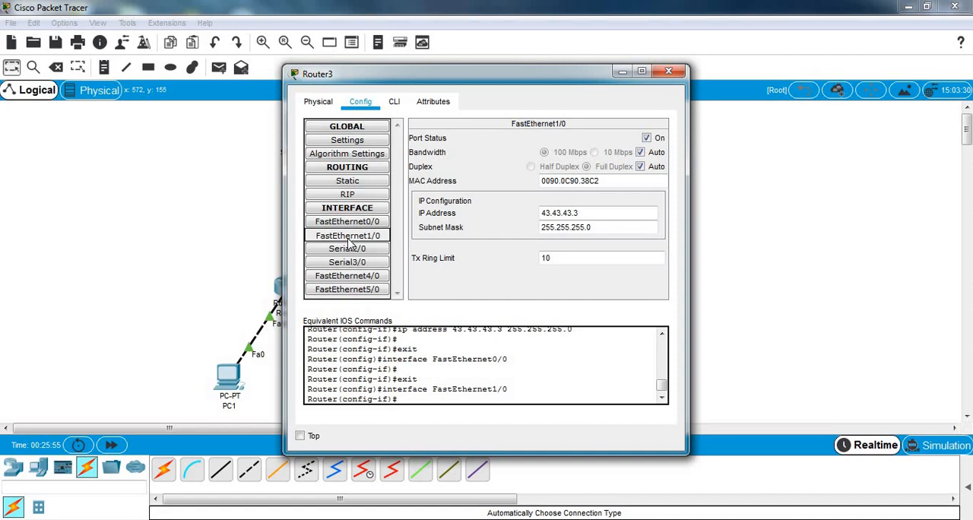
Step: Switch on Router3's Serial2/0 port and assign it IP address 13.13.13.3 with subnet mask 255.255.255.0
click(354, 250)
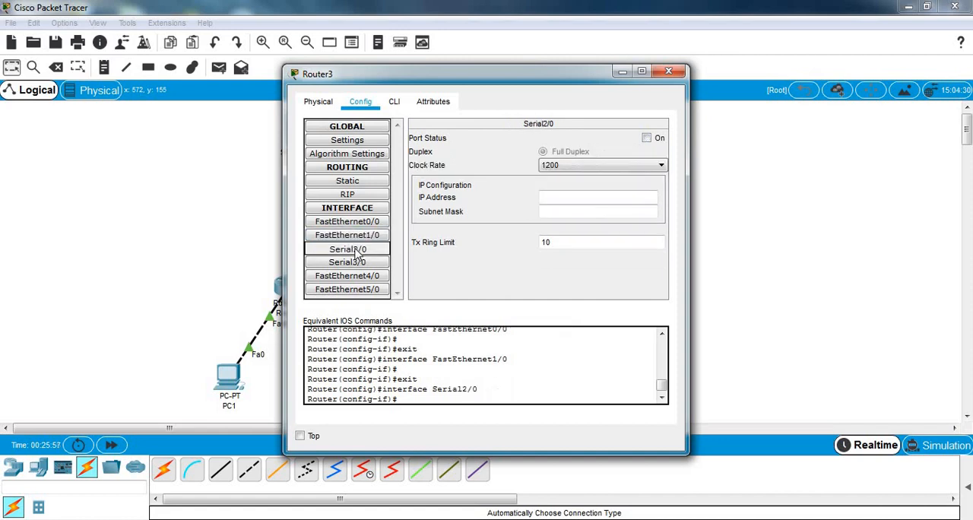
click(646, 137)
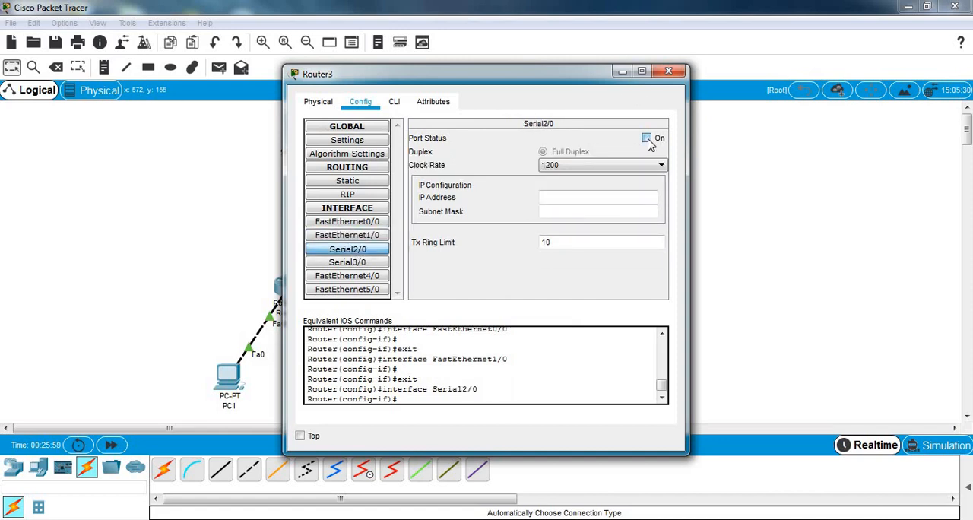
click(591, 195)
text(13.13.13.3)
click(596, 211)
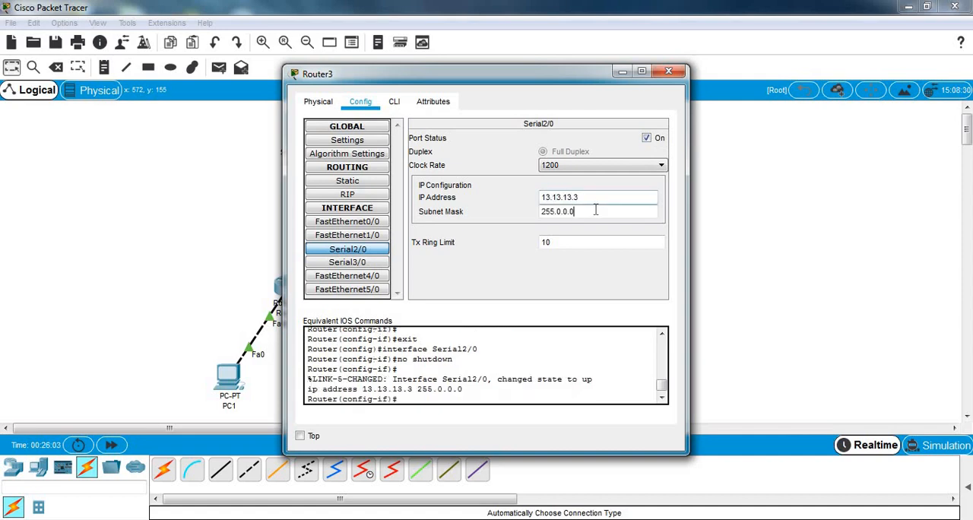
double_click(596, 211)
text(255.255.255.0)
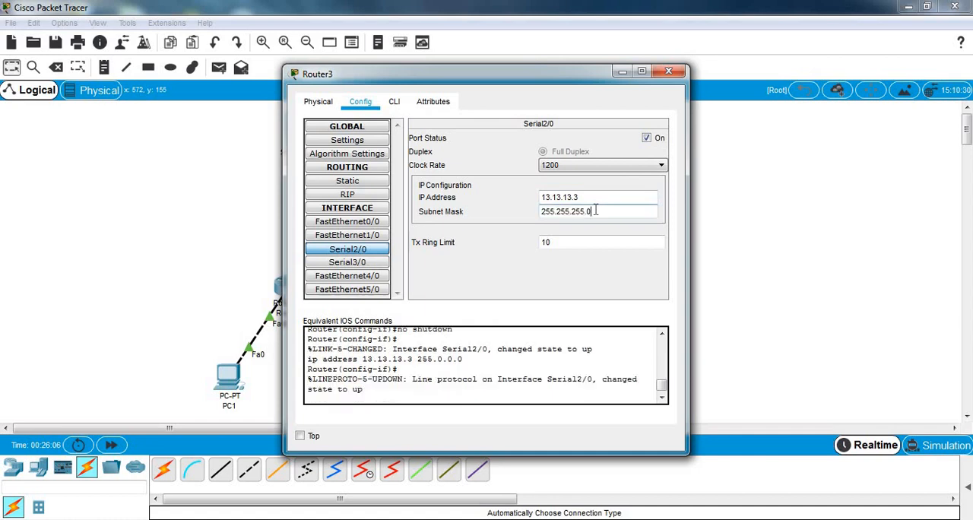
Step: Assign Router3's Serial3/0 the IP address 23.23.23.3 with subnet mask 255.255.255.0 and switch the port on
click(353, 262)
click(587, 199)
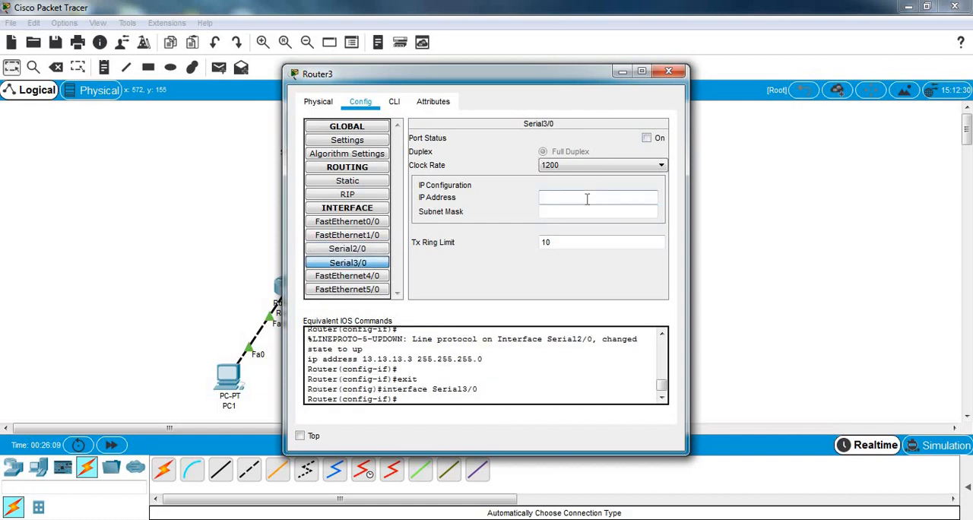
text(23.23.23.3)
click(590, 212)
triple_click(590, 212)
text(255.255.255.0)
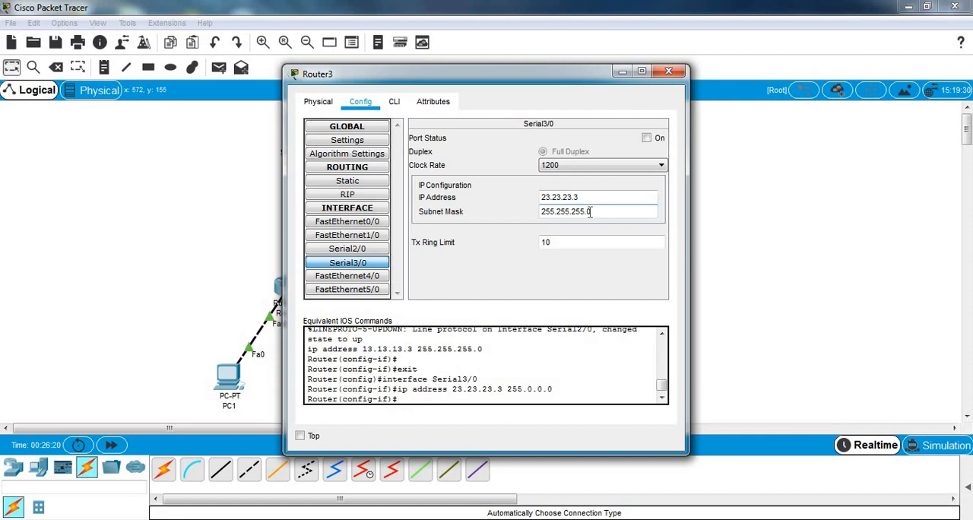
click(646, 139)
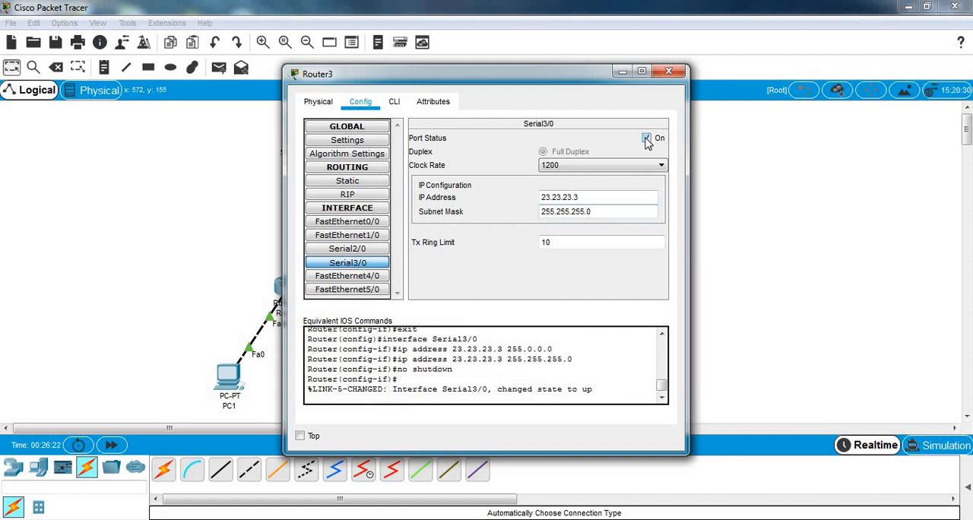
Step: Review the settings of Router3's serial and FastEthernet interfaces and close its configuration
click(364, 250)
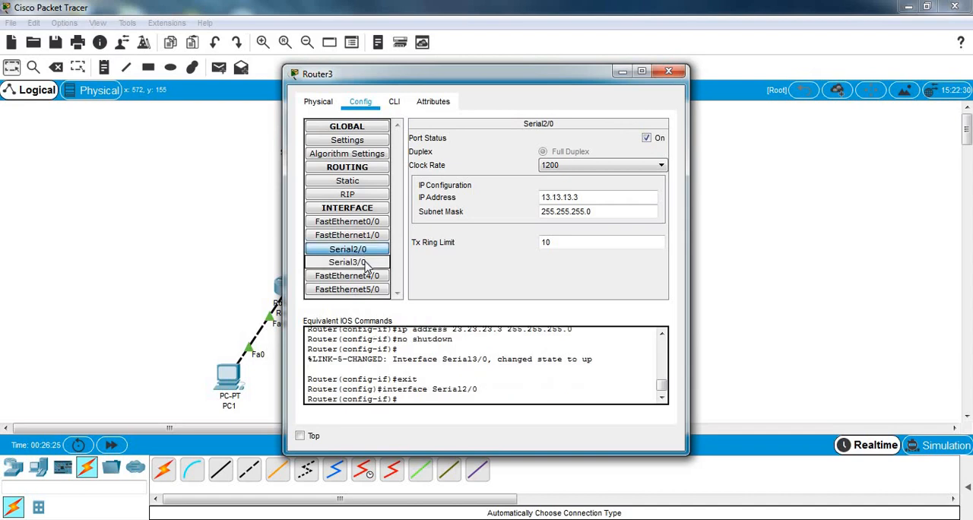
click(364, 263)
click(365, 237)
click(363, 222)
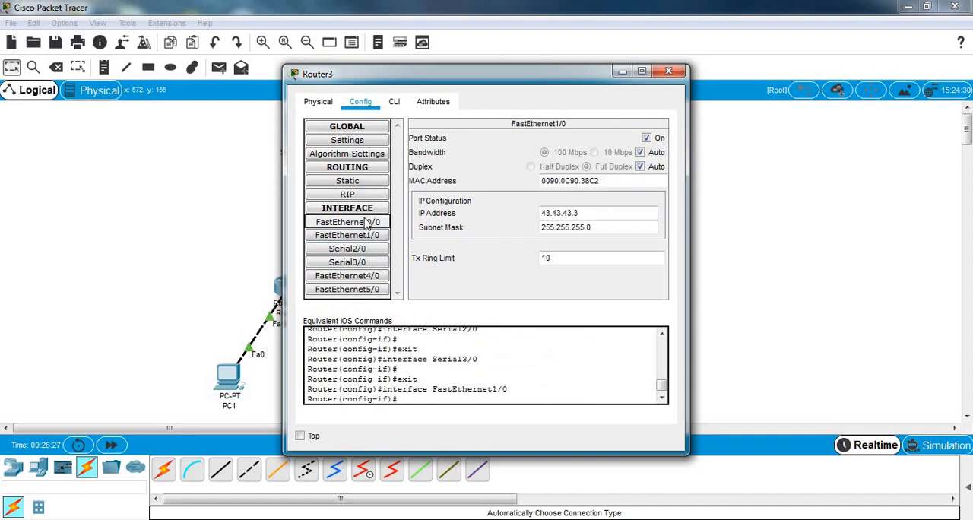
click(670, 73)
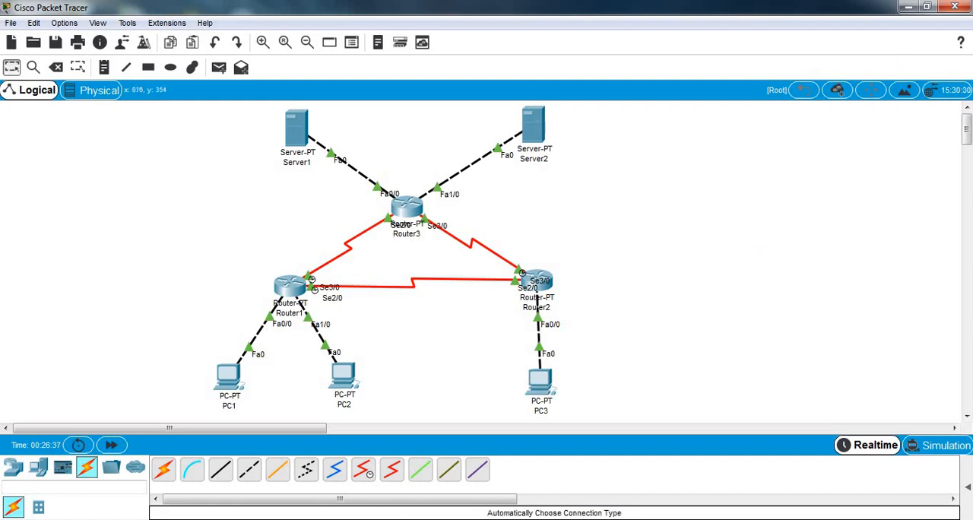
Step: Bring up the statik-table image in Windows Photo Viewer and arrange it side by side with the network topology
click(328, 519)
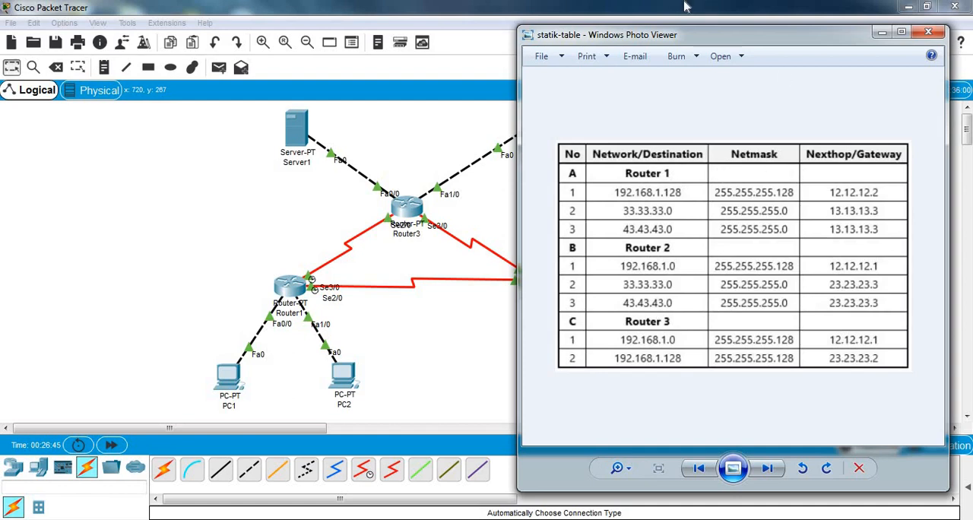
drag(719, 43, 728, 43)
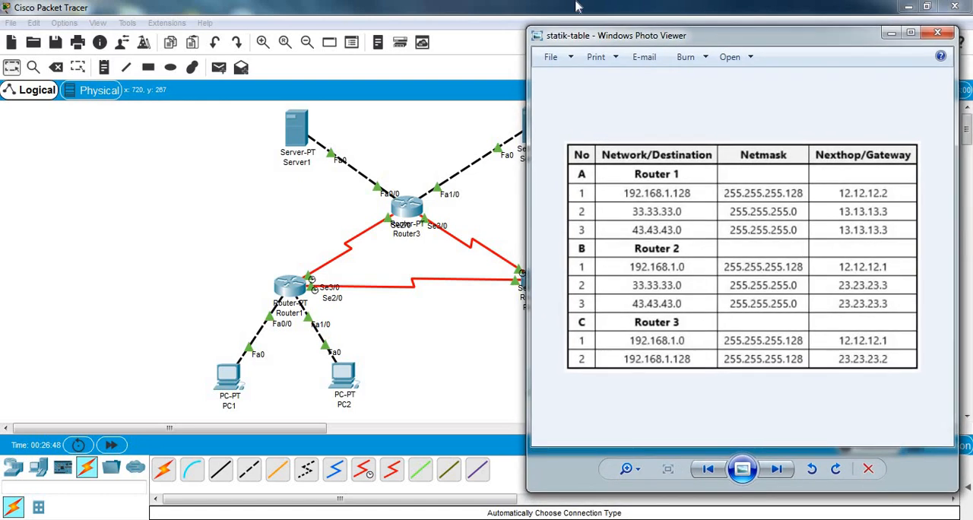
click(536, 11)
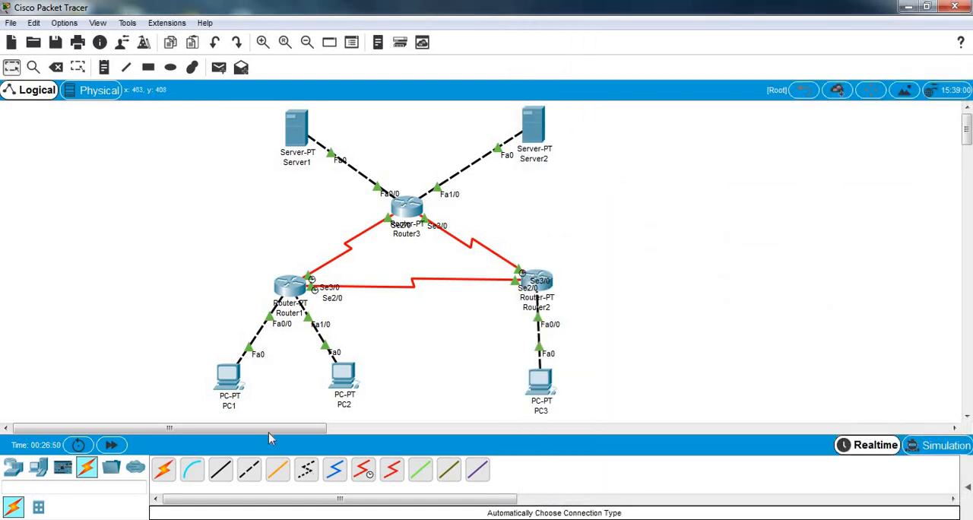
drag(269, 427, 332, 423)
click(927, 6)
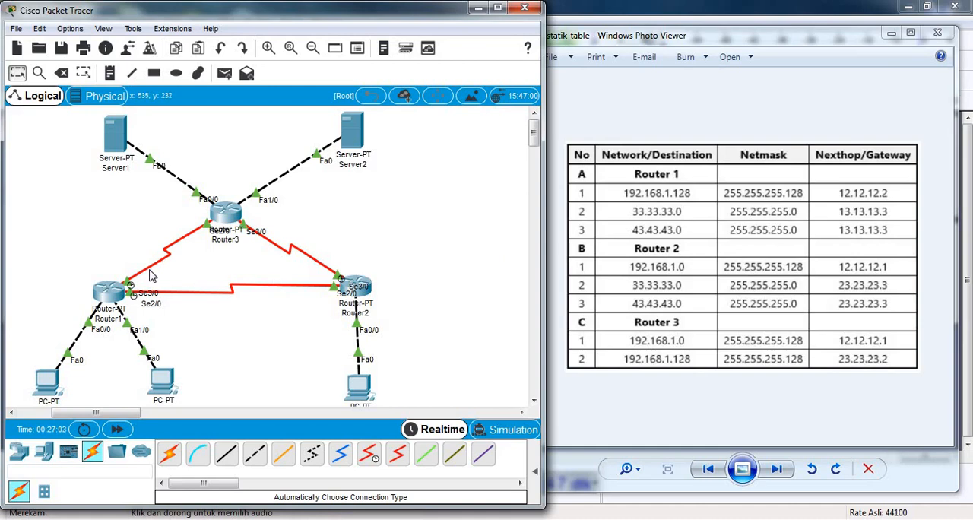
Step: Open Router1's static route configuration and place its window clear of the routing table image
click(107, 290)
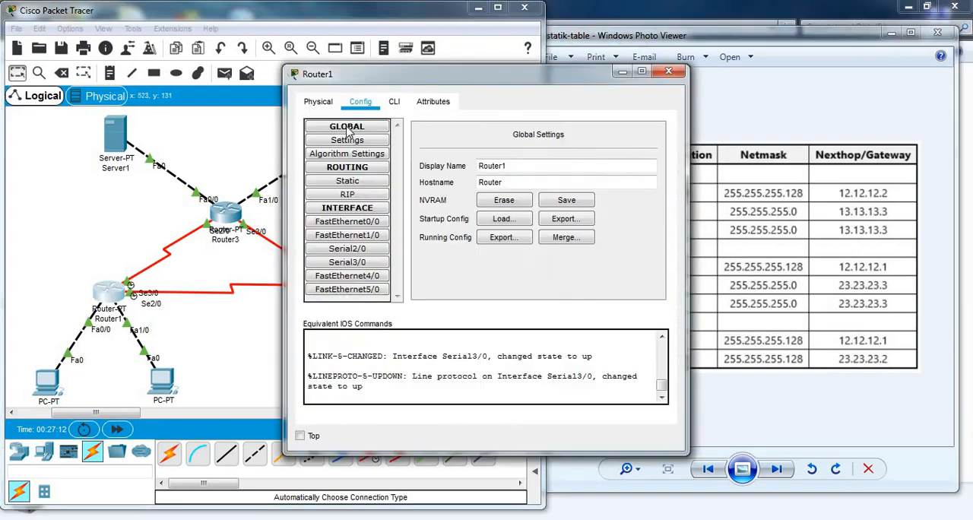
click(348, 182)
drag(555, 76, 357, 92)
Step: Add a static route on Router1 to network 192.168.1.128, mask 255.255.255.128, with next hop 12.12.12.2
click(298, 169)
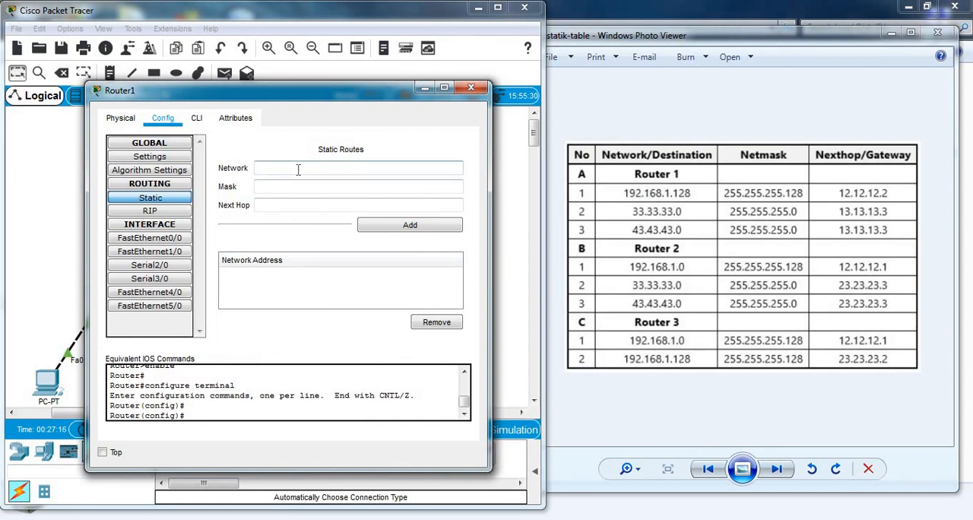
text(192.168.1.128)
click(297, 185)
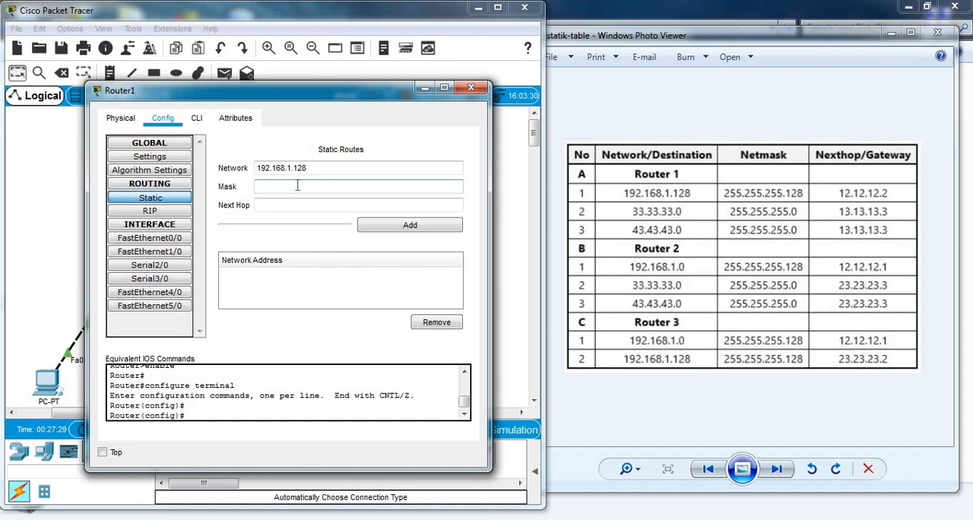
text(255.255.255.0)
key(BackSpace)
text(128)
click(301, 200)
text(12.12.12.2)
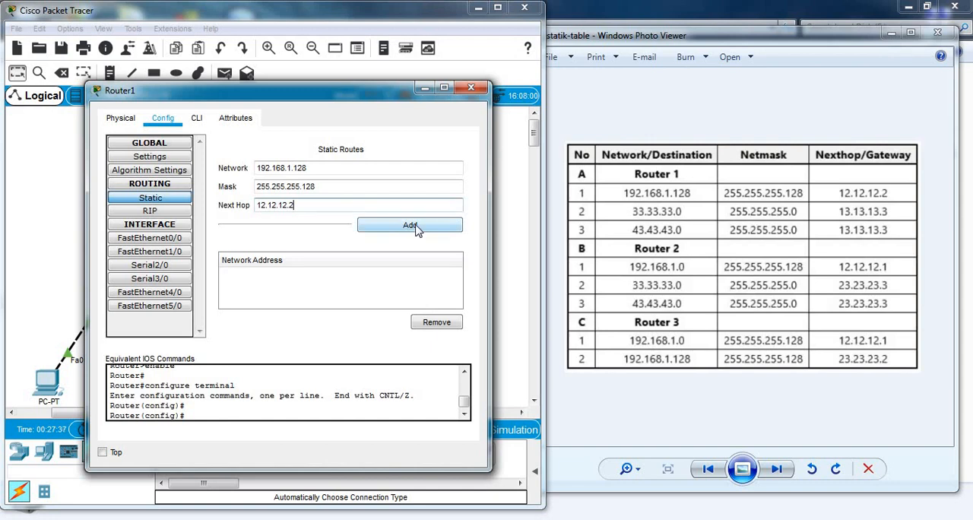
click(410, 225)
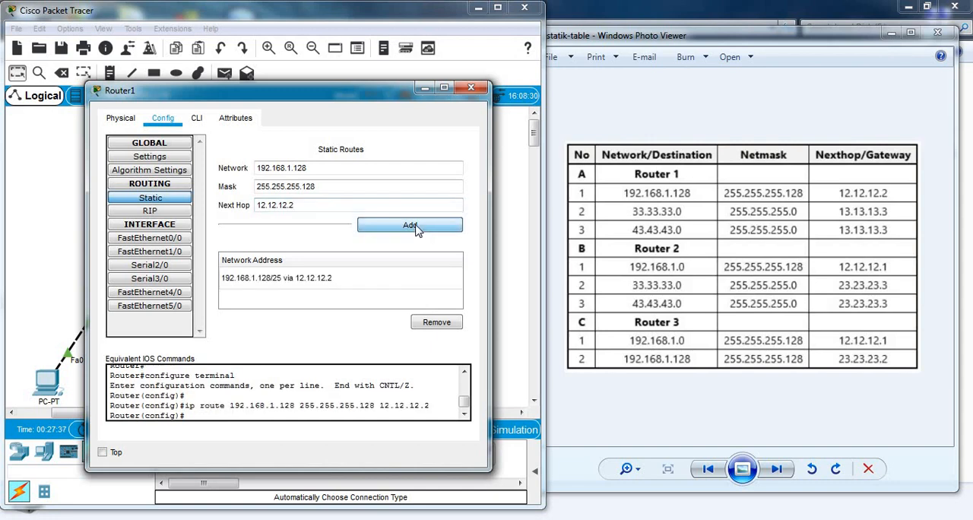
Step: Add a static route on Router1 to network 33.33.33.0, mask 255.255.255.0, with next hop 13.13.13.3
click(316, 169)
key(BackSpace)
key(BackSpace)
key(BackSpace)
key(BackSpace)
key(BackSpace)
key(BackSpace)
key(BackSpace)
key(BackSpace)
key(BackSpace)
key(BackSpace)
key(BackSpace)
key(BackSpace)
key(BackSpace)
text(33.33.)
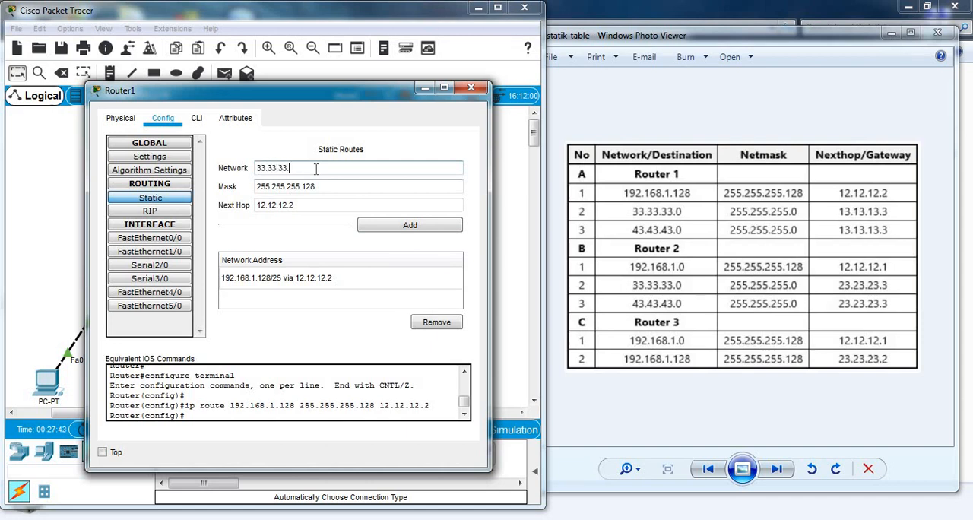
click(324, 187)
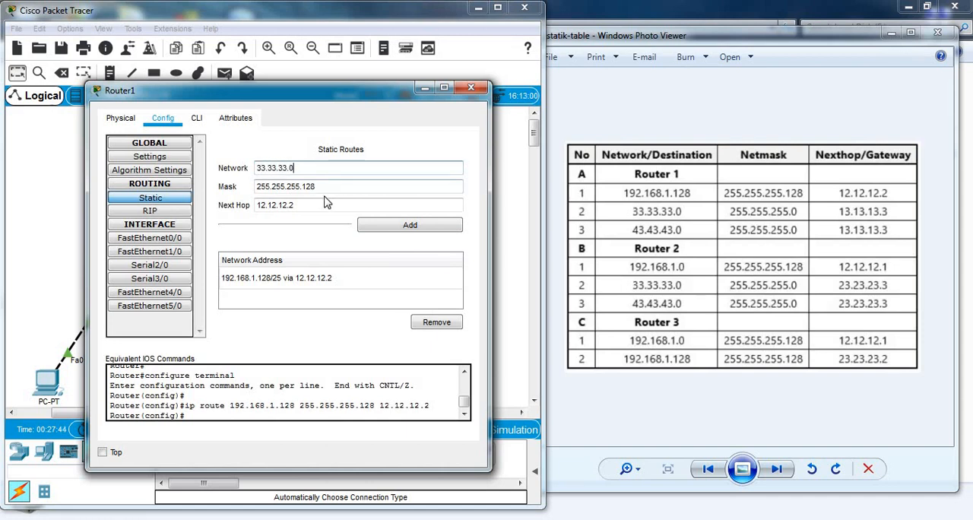
key(BackSpace)
click(327, 206)
key(BackSpace)
key(BackSpace)
key(BackSpace)
key(BackSpace)
key(BackSpace)
key(BackSpace)
key(BackSpace)
key(BackSpace)
key(BackSpace)
text(13.13.13.3)
click(408, 228)
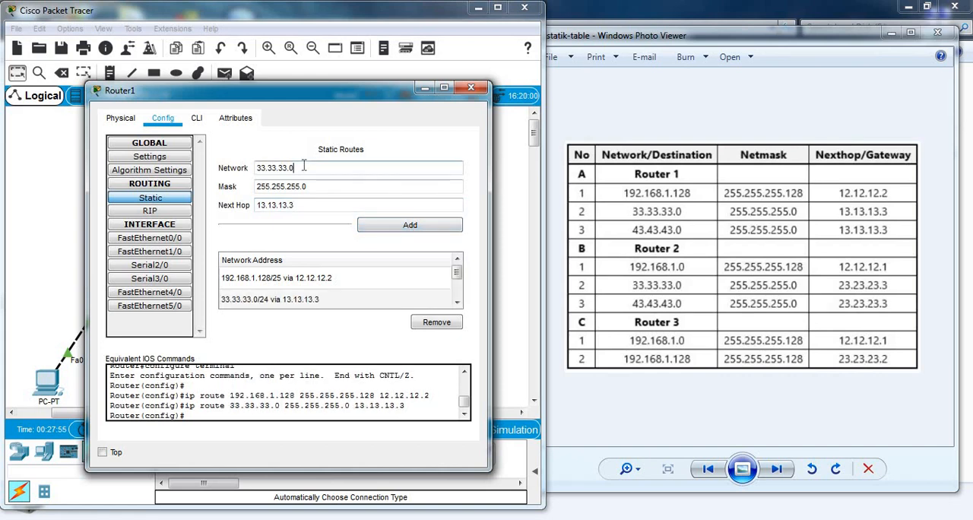
Step: Add a static route on Router1 to network 43.43.43.0, mask 255.255.255.0, with next hop 13.13.13.3
key(BackSpace)
key(BackSpace)
key(BackSpace)
key(BackSpace)
key(BackSpace)
key(BackSpace)
key(BackSpace)
key(BackSpace)
key(BackSpace)
text(43.43.43.0)
click(296, 205)
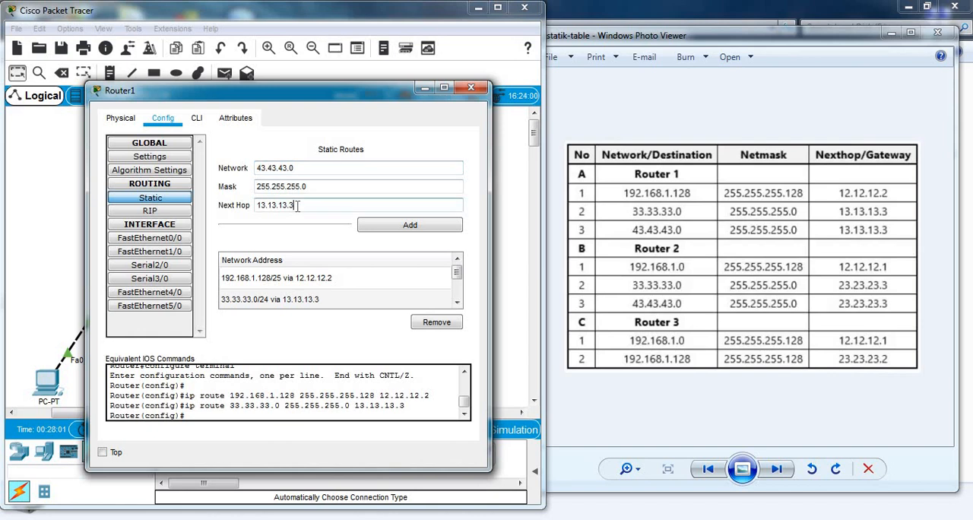
key(BackSpace)
key(BackSpace)
key(BackSpace)
key(BackSpace)
key(BackSpace)
key(BackSpace)
key(BackSpace)
key(BackSpace)
text(13.13.13.3)
click(410, 227)
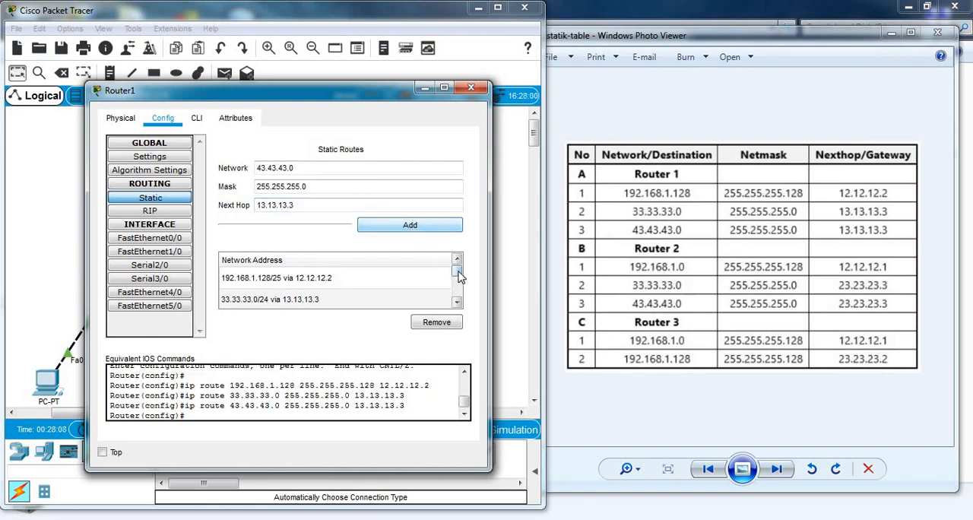
Step: Close Router1's settings and open Router2's static route configuration, keeping its window clear of the routing table image
mouse_move(457, 271)
mouse_down()
mouse_move(459, 283)
mouse_move(458, 268)
mouse_up()
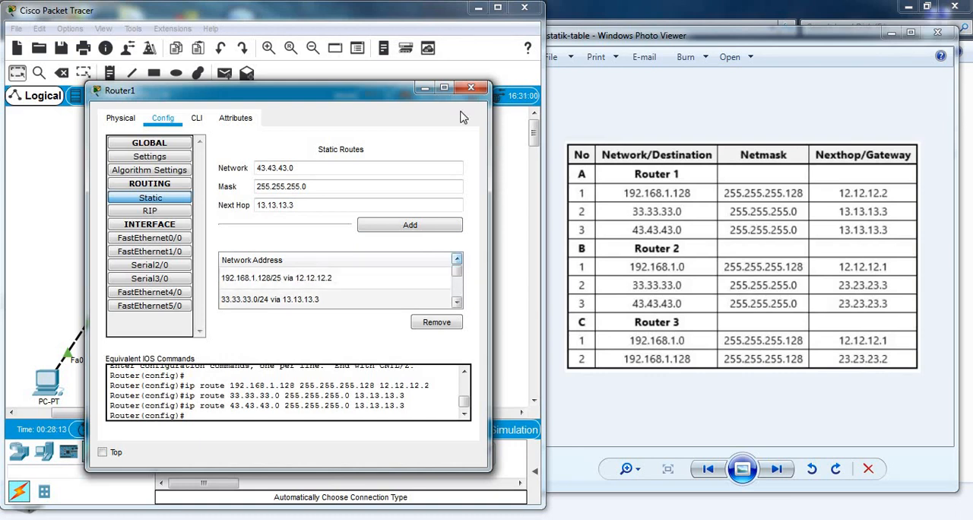
click(471, 90)
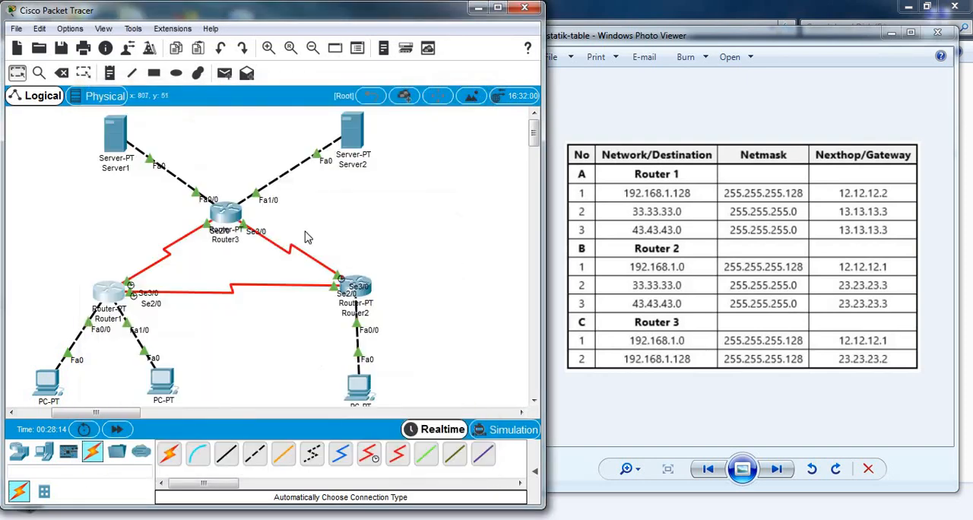
click(357, 287)
drag(536, 80, 339, 78)
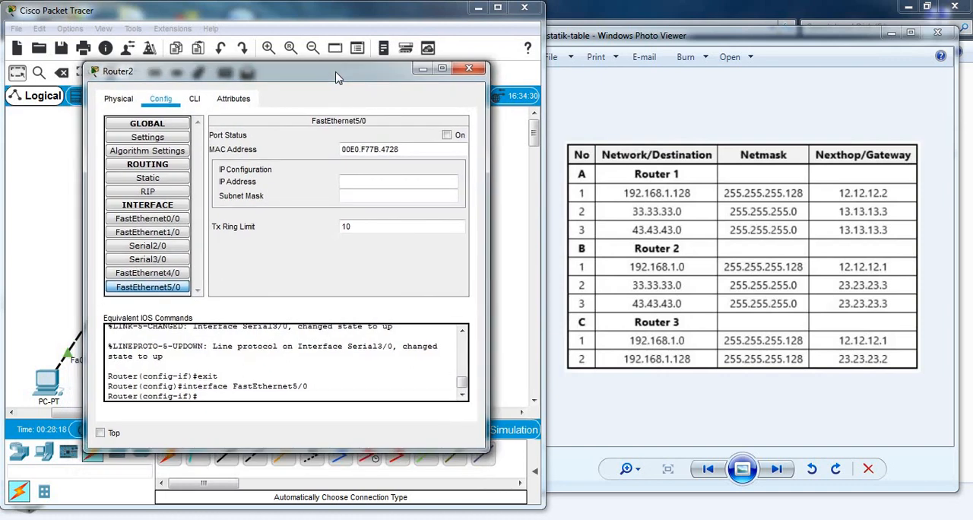
click(149, 179)
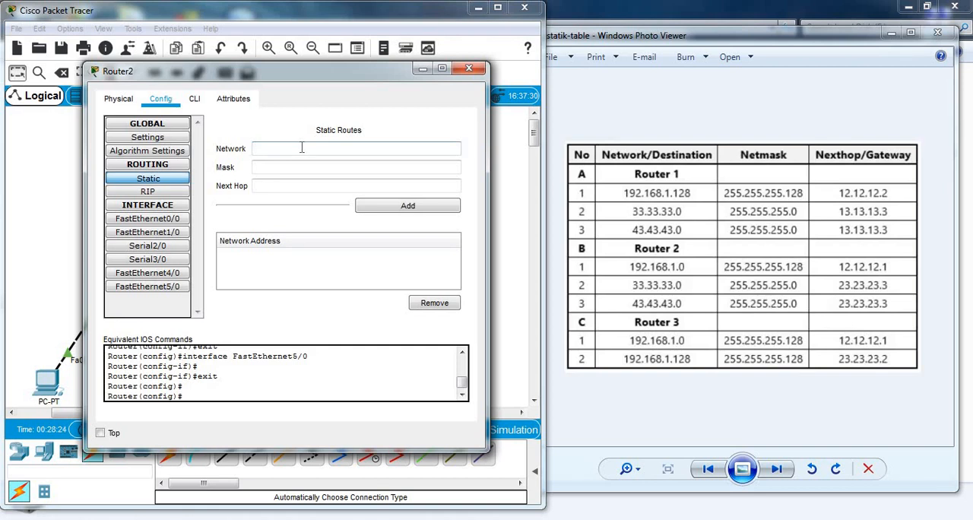
Step: Add a static route on Router2 to network 192.168.1.0, mask 255.255.255.128, with next hop 12.12.12.1
click(301, 149)
text(192.168.1.0)
click(309, 169)
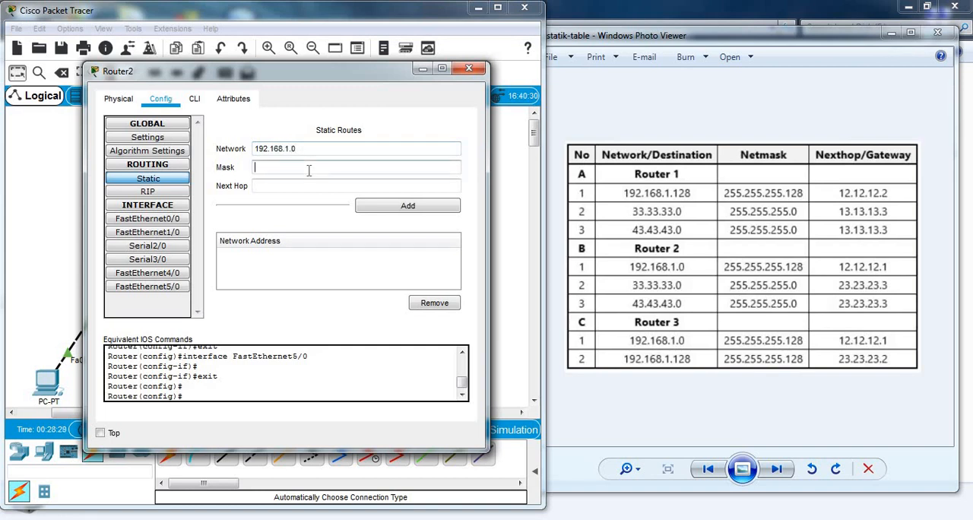
click(309, 170)
text(128)
click(310, 184)
text(12.12.12.1)
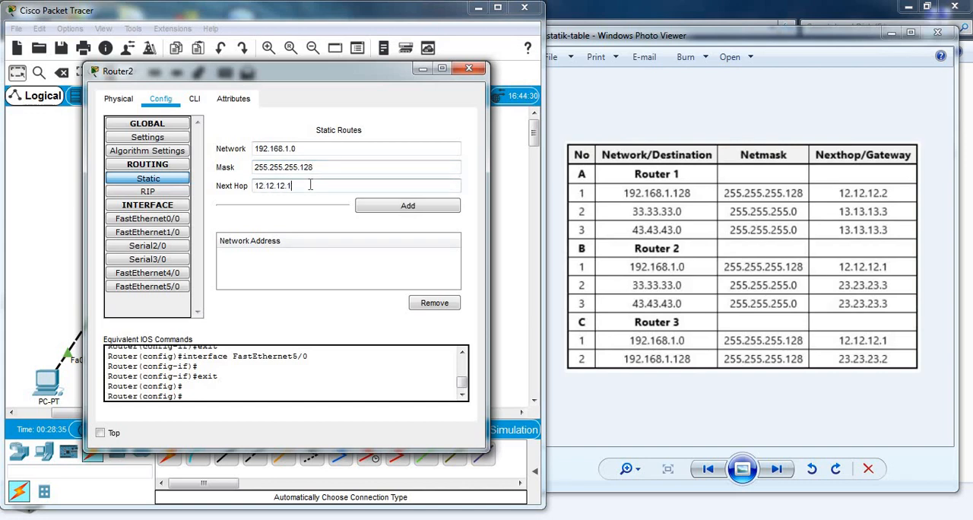
click(401, 206)
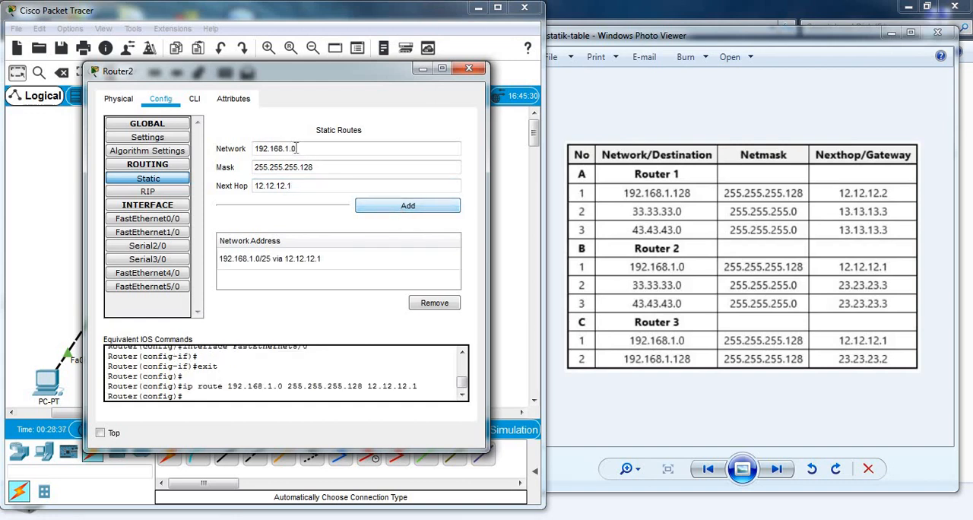
Step: Add a static route on Router2 to network 33.33.33.0, mask 255.255.255.0, with next hop 23.23.23.3
key(BackSpace)
key(BackSpace)
key(BackSpace)
key(BackSpace)
key(BackSpace)
key(BackSpace)
key(BackSpace)
key(BackSpace)
key(BackSpace)
key(BackSpace)
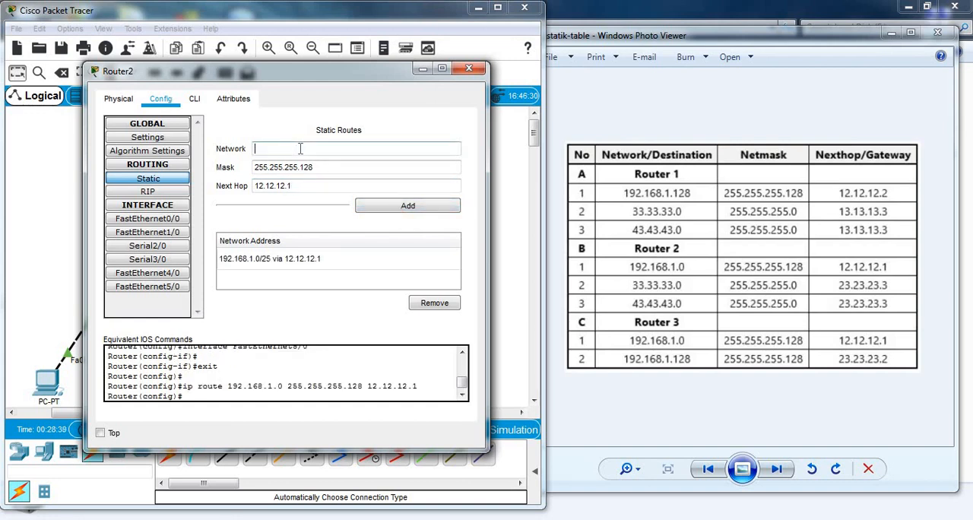
text(33.33.33.0)
click(325, 167)
key(BackSpace)
key(BackSpace)
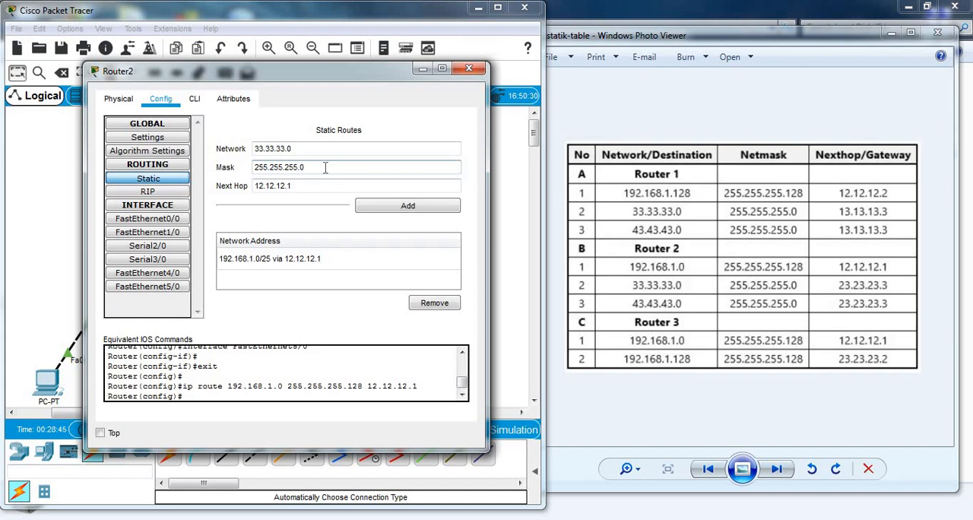
click(308, 187)
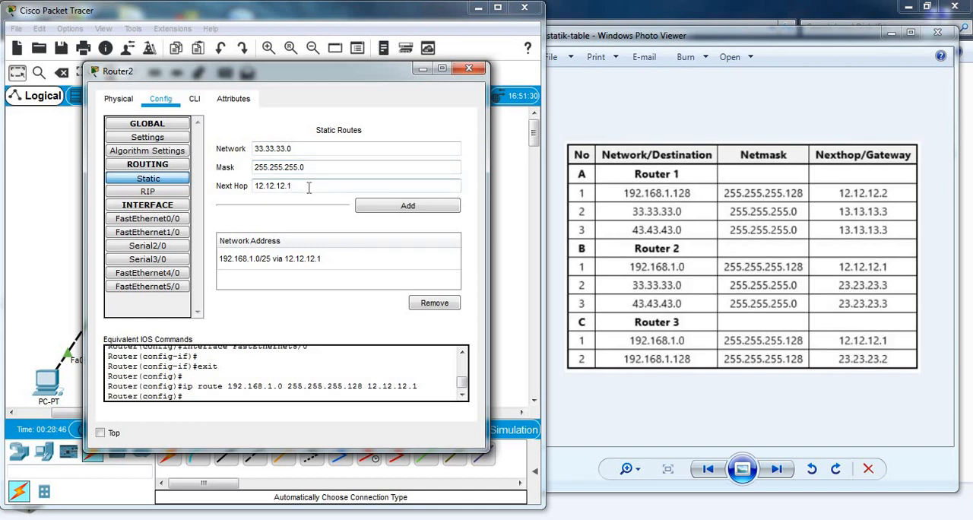
key(BackSpace)
key(BackSpace)
key(BackSpace)
key(BackSpace)
key(BackSpace)
key(BackSpace)
key(BackSpace)
key(BackSpace)
key(BackSpace)
text(23.23.23.3)
click(413, 210)
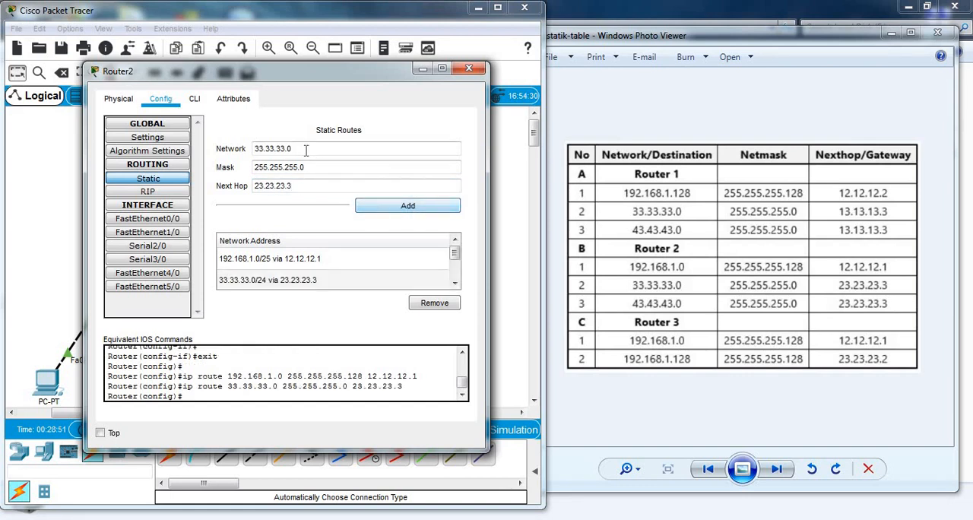
Step: Add a static route on Router2 to network 43.43.43.0, mask 255.255.255.0, with next hop 23.23.23.3
key(BackSpace)
key(BackSpace)
key(BackSpace)
key(BackSpace)
key(BackSpace)
key(BackSpace)
key(BackSpace)
key(BackSpace)
key(BackSpace)
text(43.4)
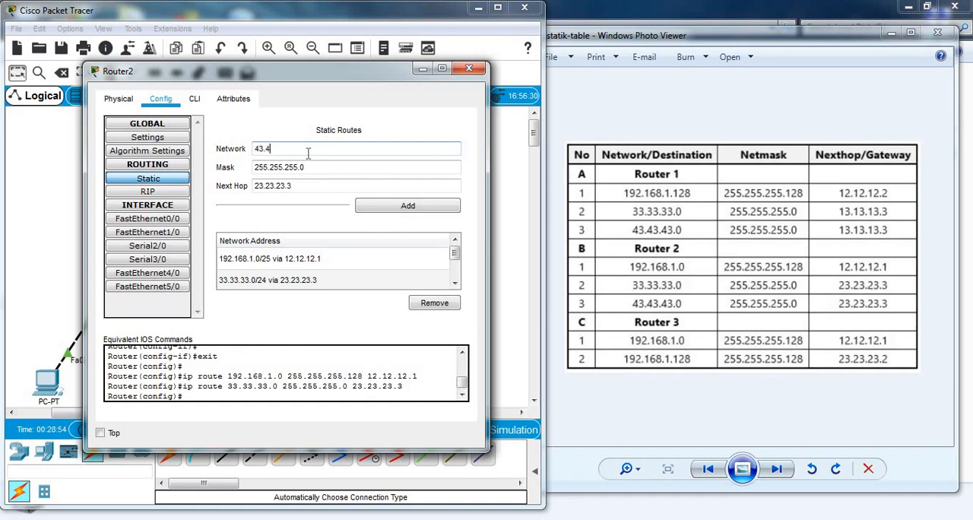
text(3.43.)
click(298, 187)
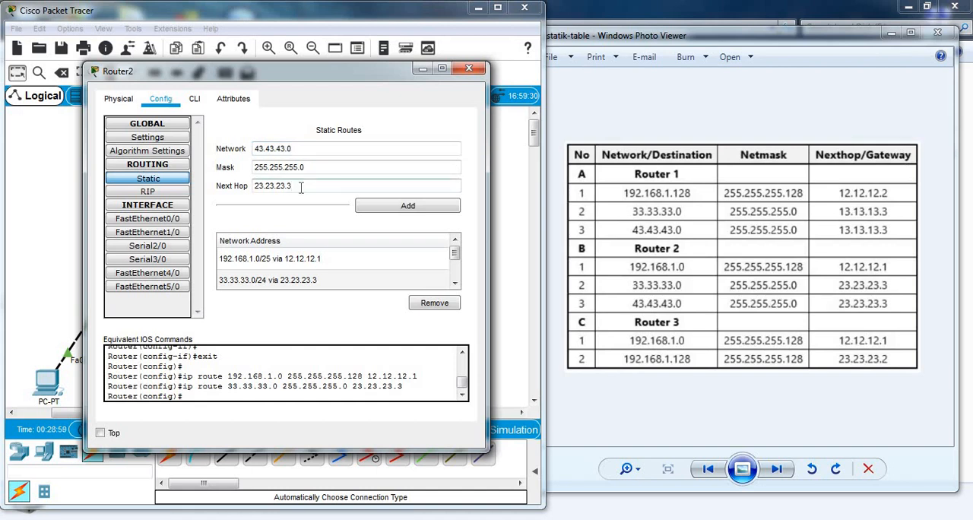
click(420, 208)
drag(456, 256, 457, 243)
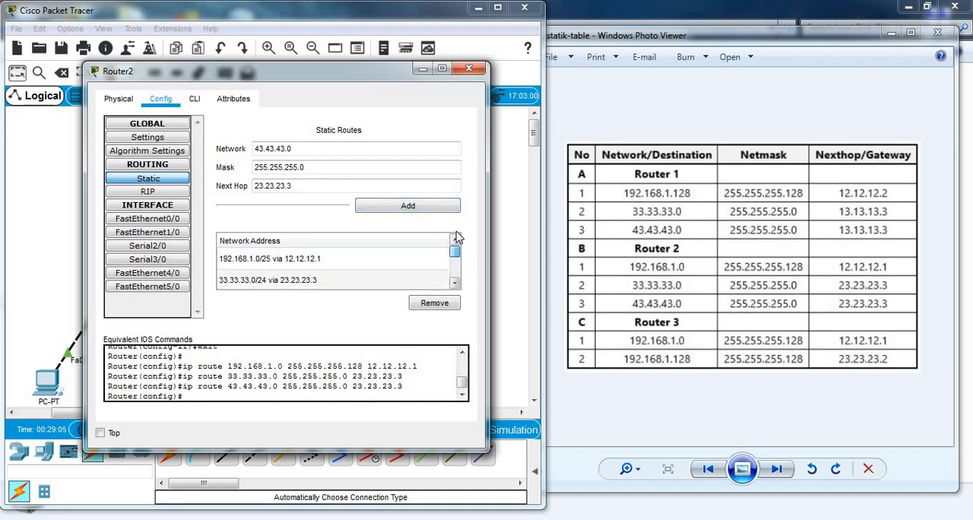
Step: Close Router2's settings and open Router3's static route configuration, keeping its window clear of the routing table image
click(469, 70)
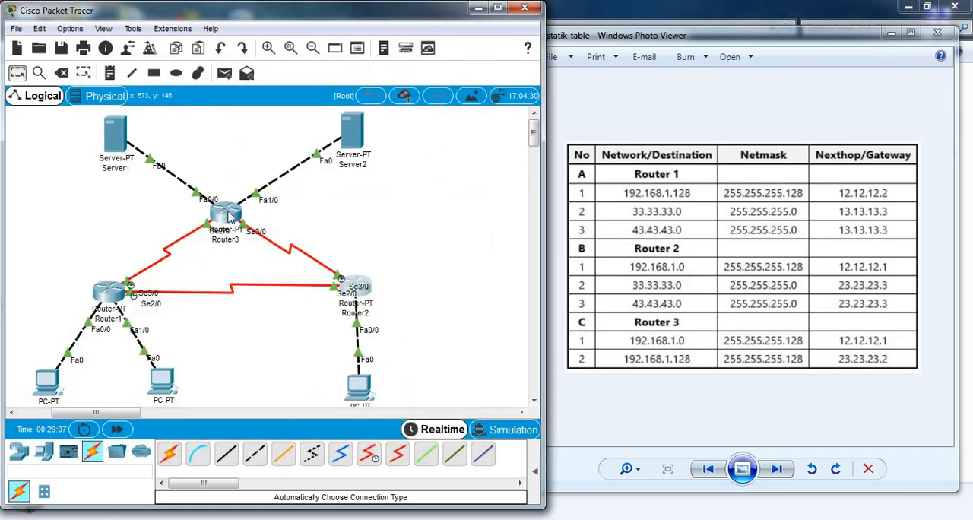
click(230, 217)
click(348, 182)
drag(530, 81, 292, 89)
Step: Add a static route on Router3 to network 192.168.1.0, mask 255.255.255.128, with next hop 13.13.13.1
click(310, 160)
text(192.168.1.0)
click(302, 179)
text(255.255.255.)
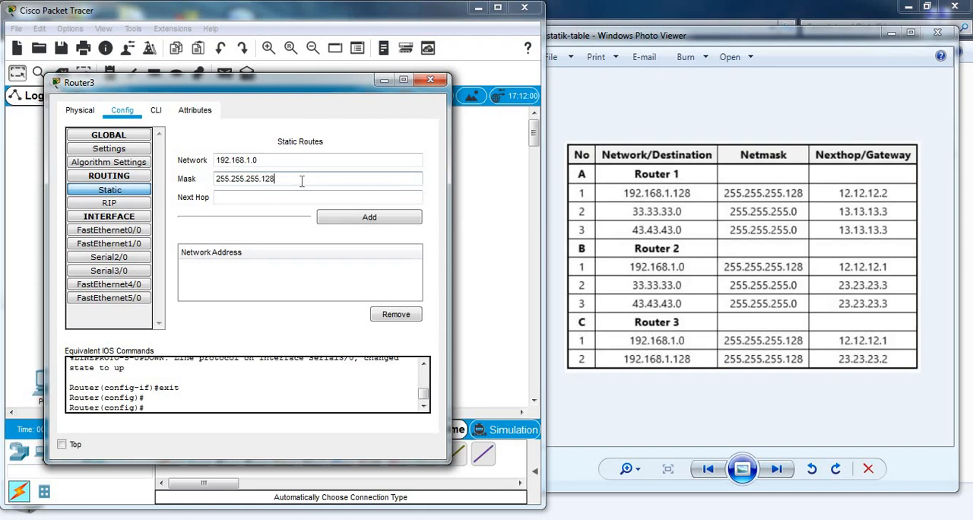
click(296, 196)
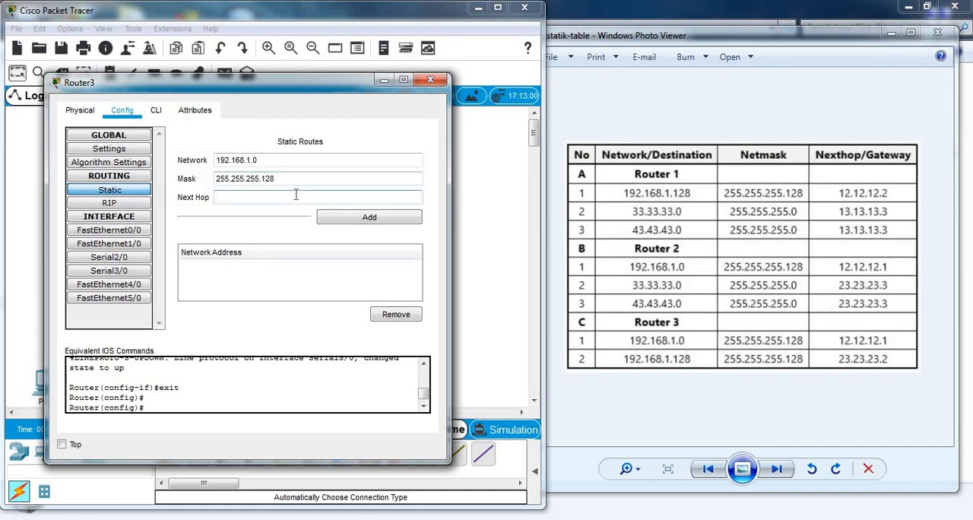
text(13.13.13.1)
click(369, 222)
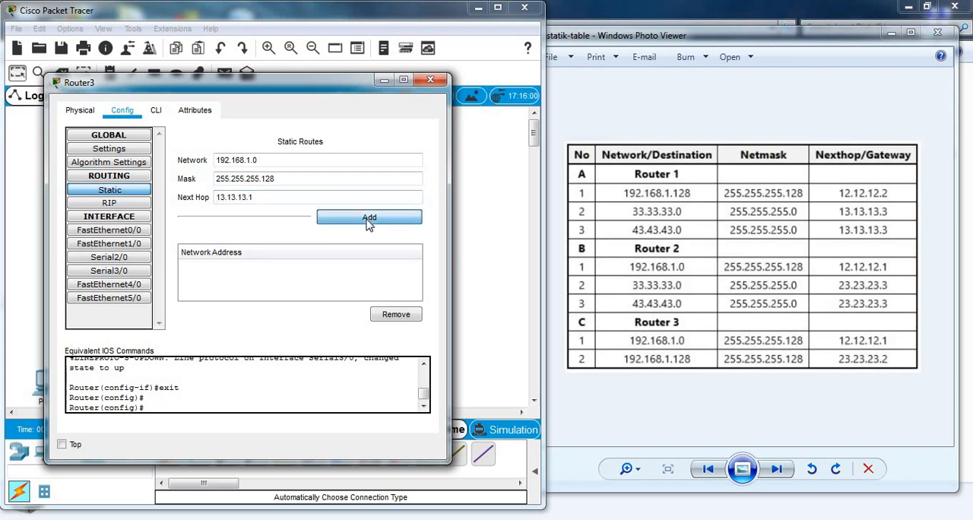
Step: Add a static route on Router3 to network 192.168.1.128, mask 255.255.255.128, with next hop 23.23.23.2
key(BackSpace)
key(BackSpace)
key(BackSpace)
key(BackSpace)
key(BackSpace)
key(BackSpace)
key(BackSpace)
key(BackSpace)
key(BackSpace)
key(BackSpace)
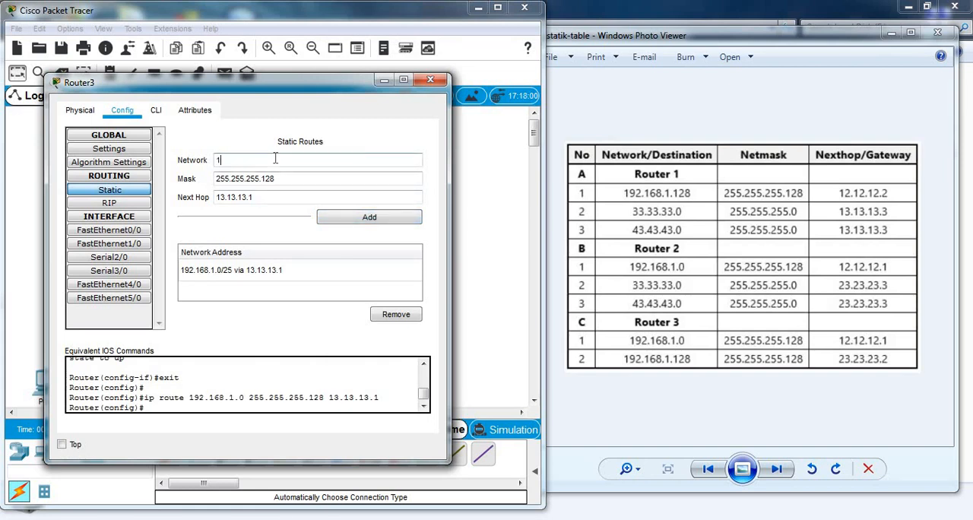
text(192.168.1.128)
click(283, 179)
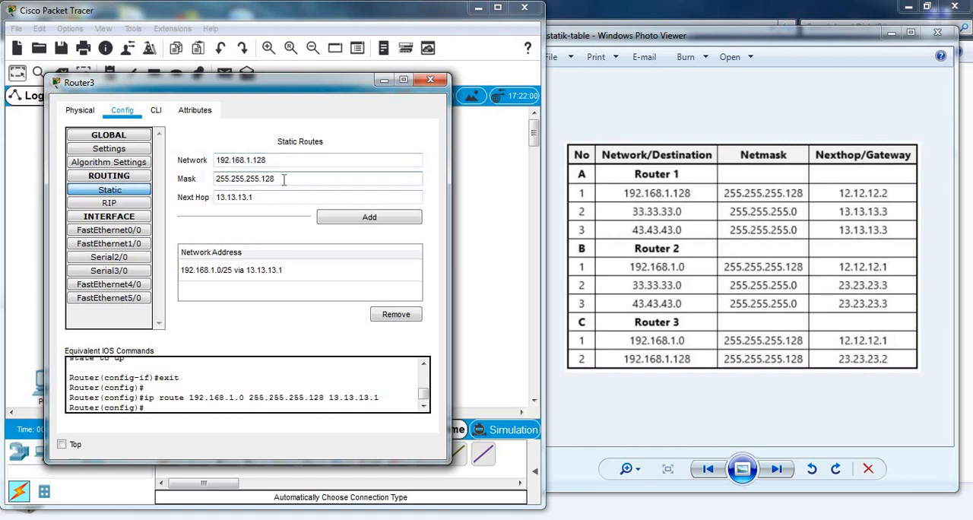
click(273, 199)
key(BackSpace)
key(BackSpace)
key(BackSpace)
key(BackSpace)
key(BackSpace)
key(BackSpace)
key(BackSpace)
key(BackSpace)
key(BackSpace)
text(23.2)
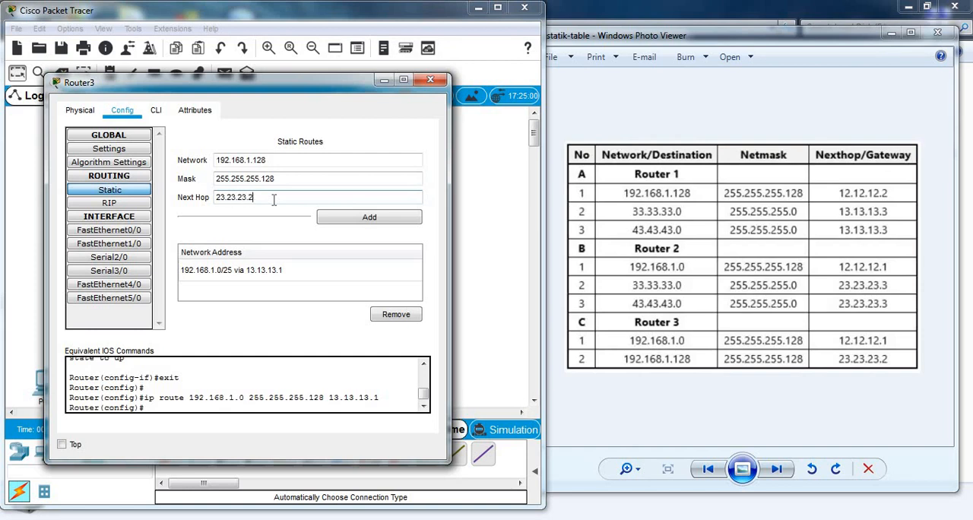
click(369, 219)
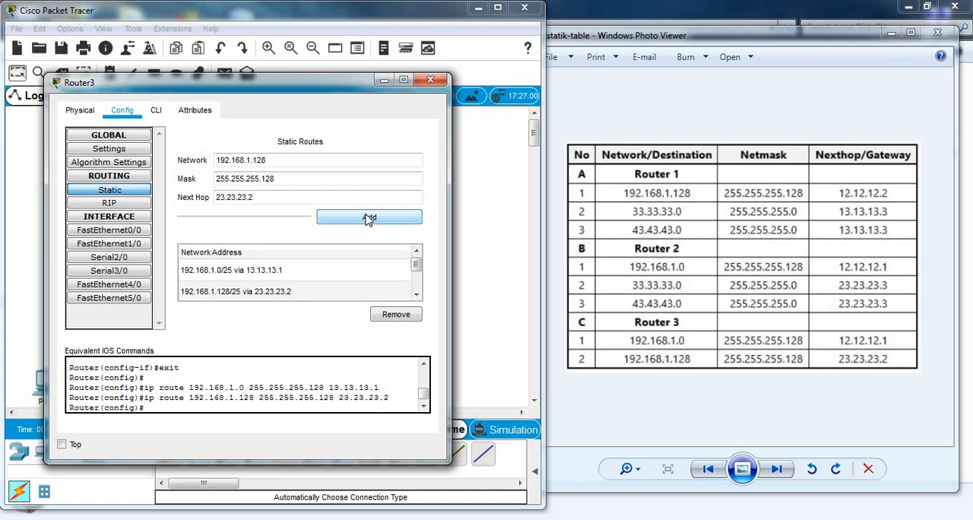
Step: Close Router3's settings and maximize the program window to show the whole topology
click(437, 82)
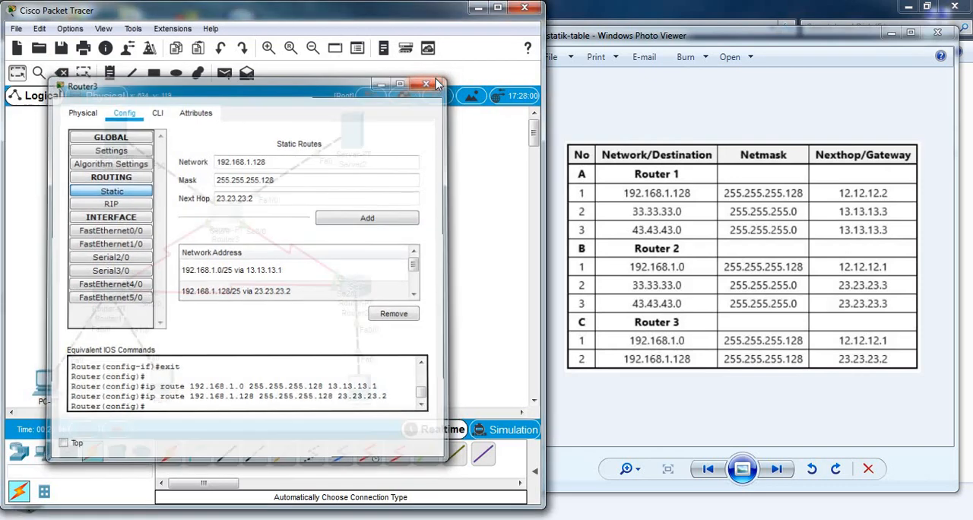
click(494, 8)
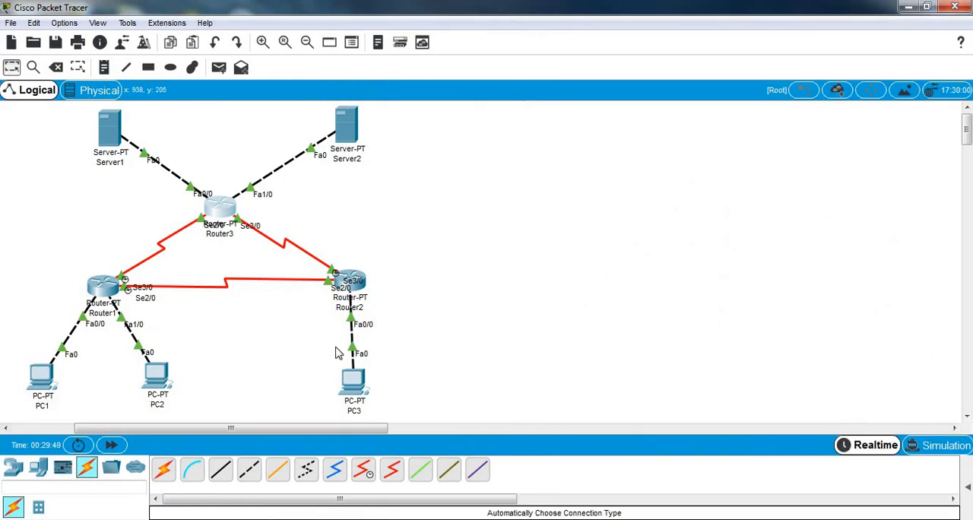
drag(304, 431, 228, 433)
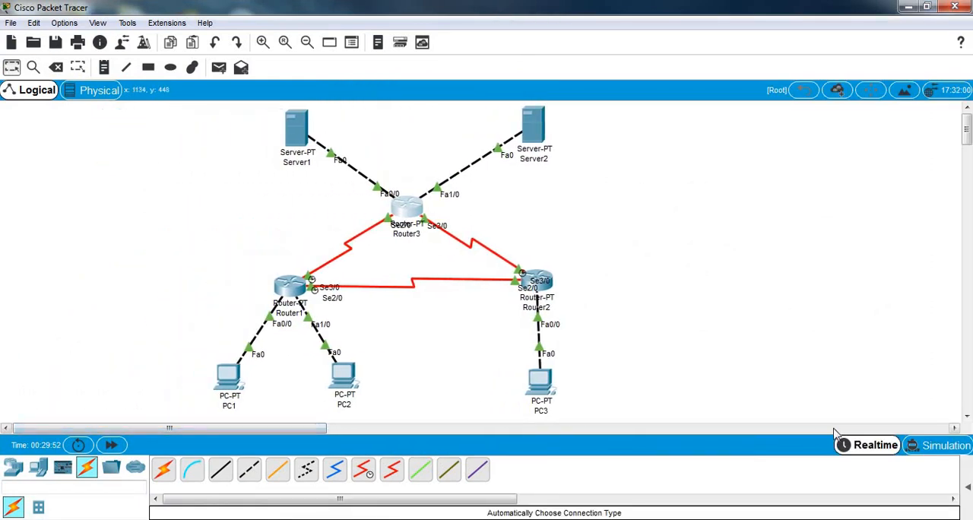
Step: Switch to Simulation mode and limit the visible event filters to ICMP only
click(941, 448)
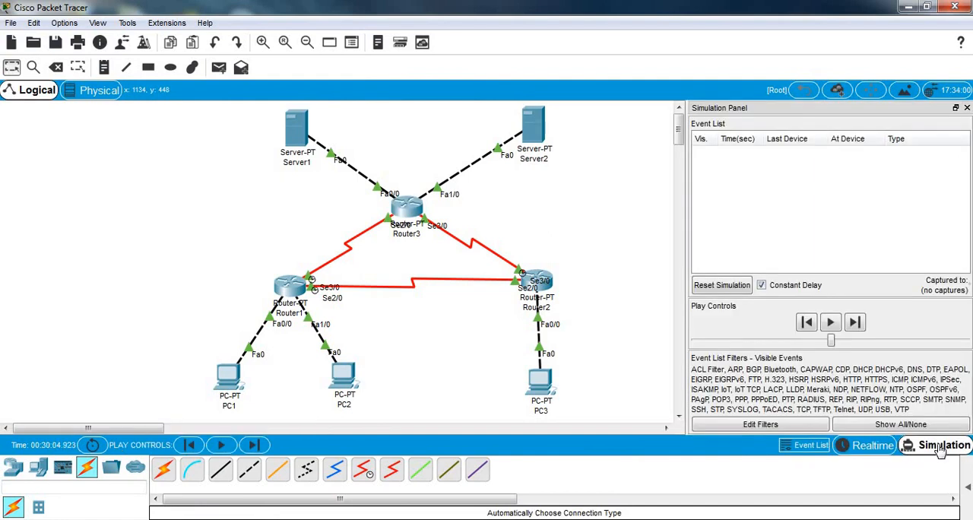
click(909, 426)
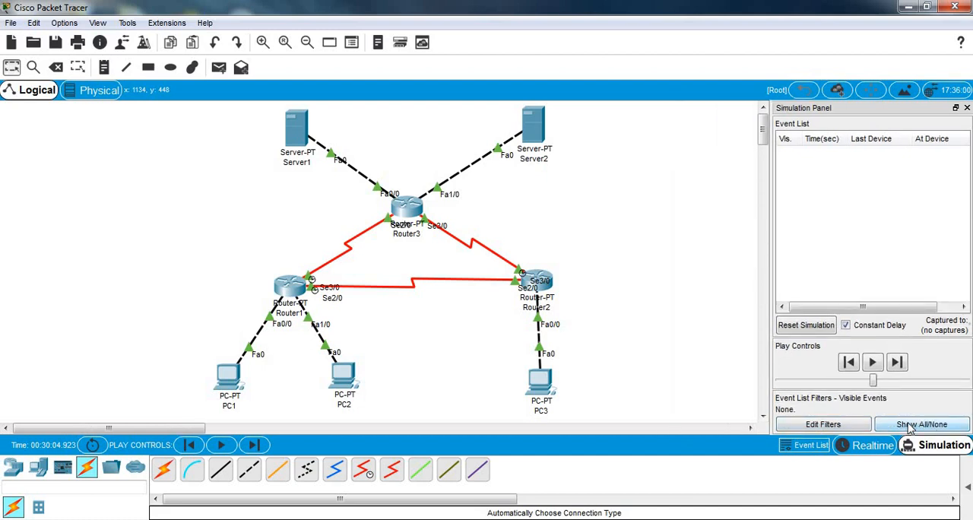
click(816, 427)
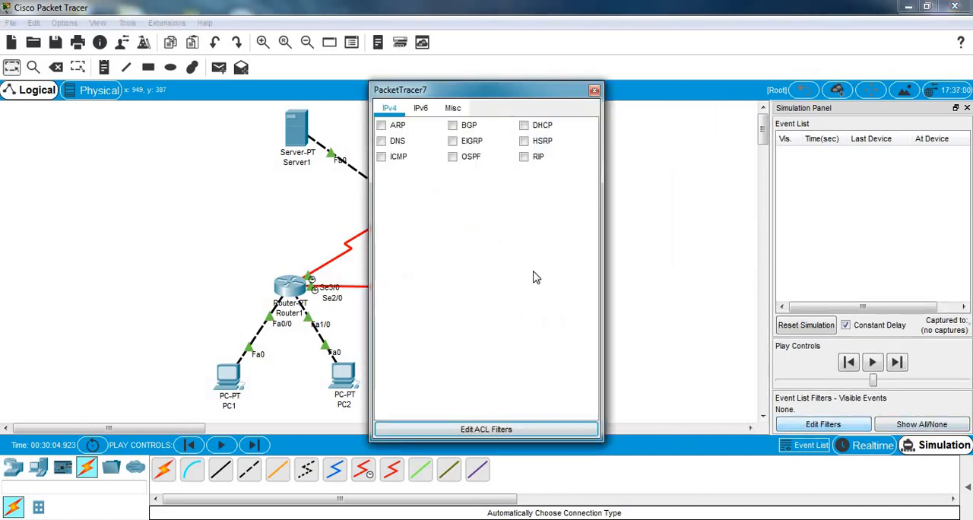
click(383, 157)
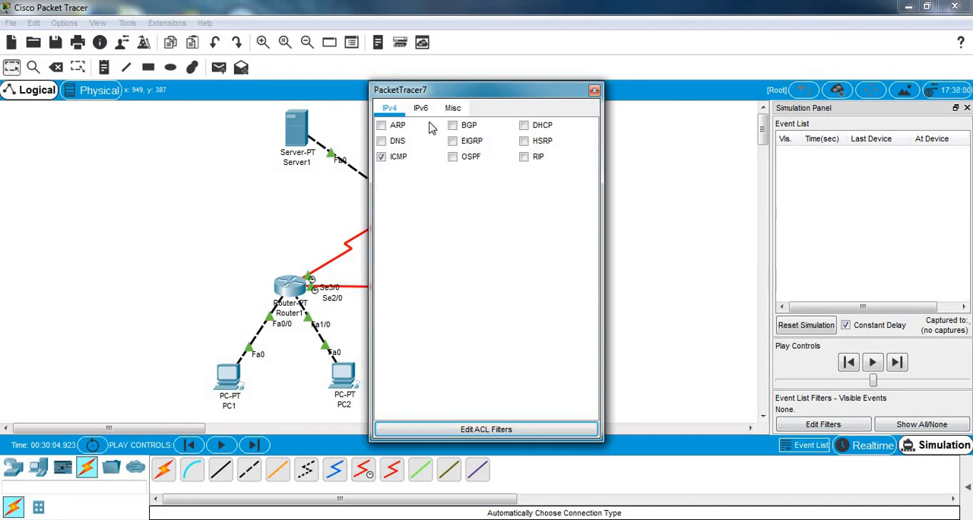
click(594, 90)
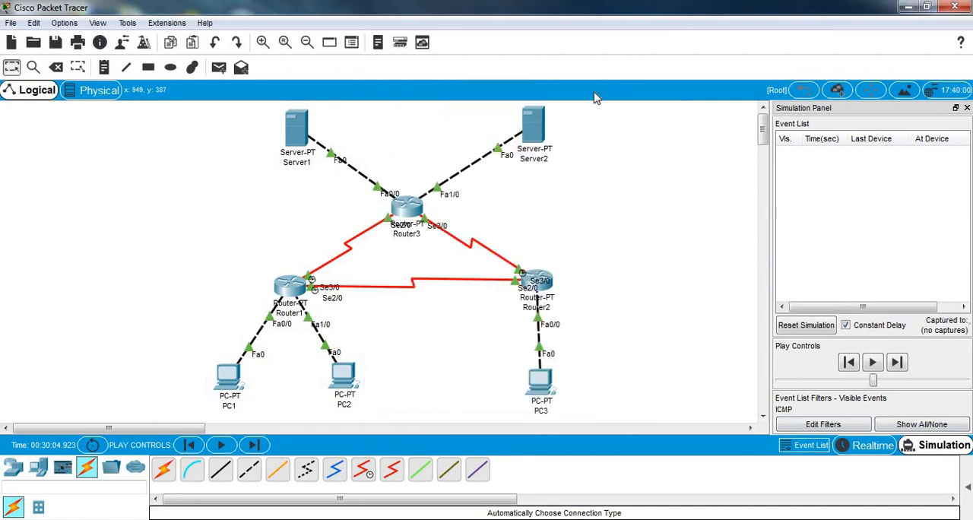
Step: Send a simple PDU from PC1 to PC2 and step the simulation forward event by event
click(218, 69)
click(230, 377)
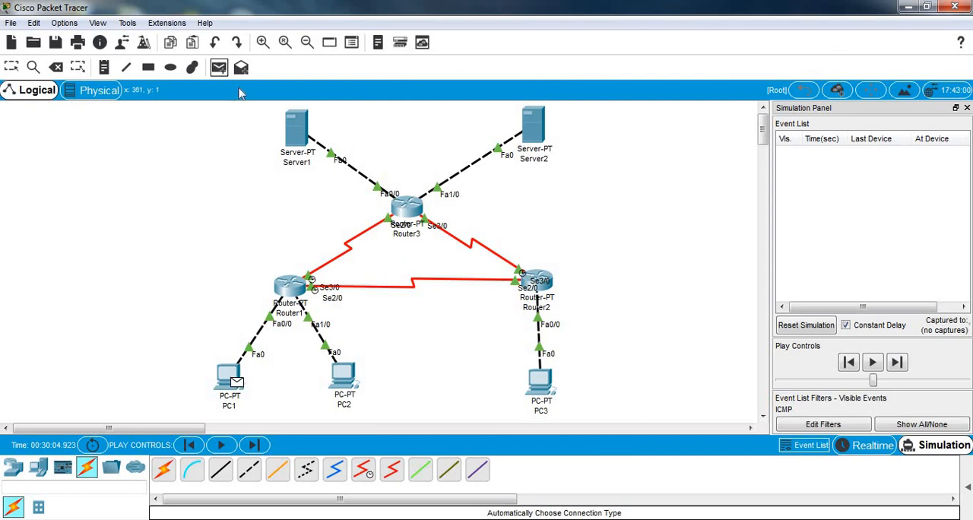
click(346, 384)
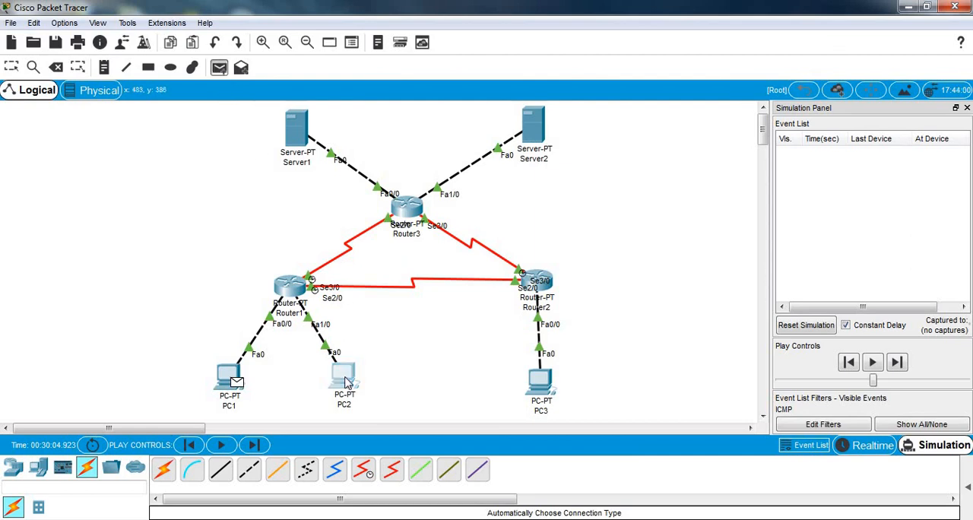
click(902, 364)
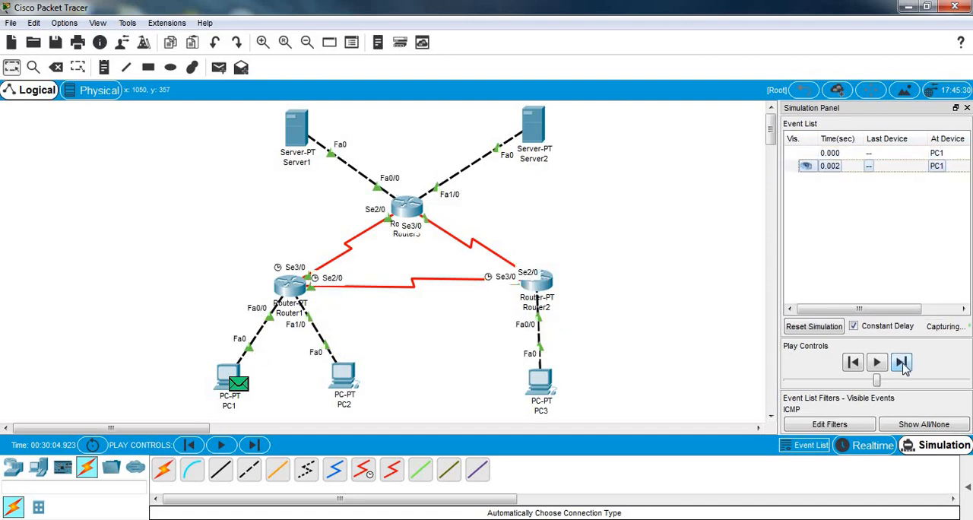
click(901, 364)
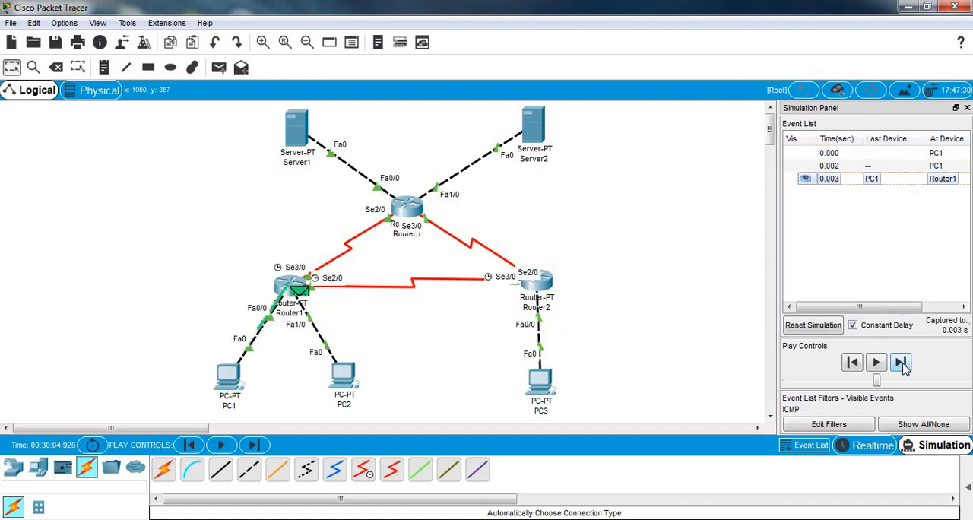
click(902, 364)
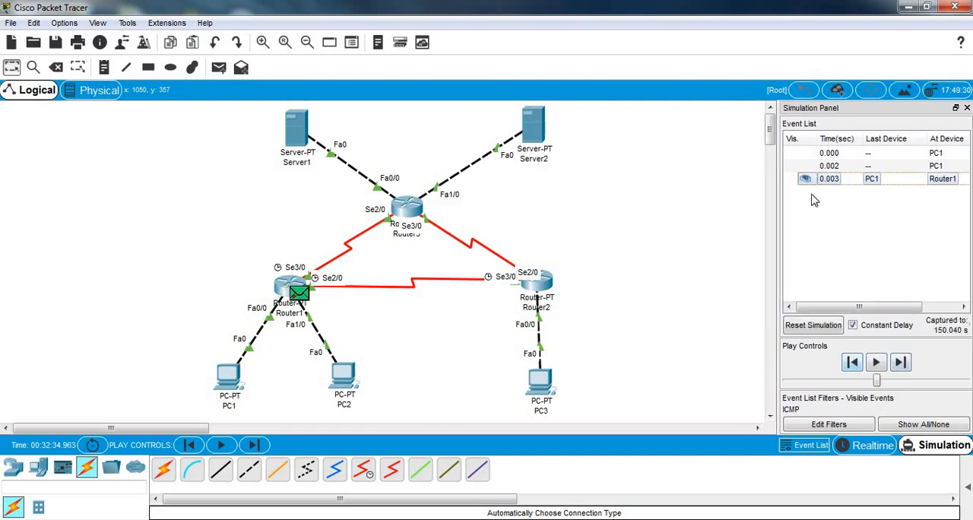
Step: Reset the simulation, then show the PDU list area and delete the current scenario
click(807, 326)
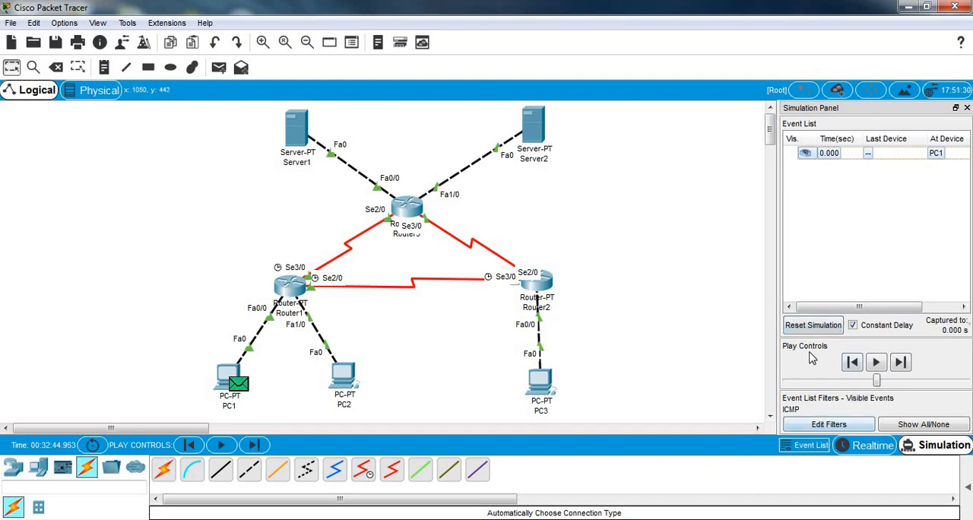
click(968, 493)
click(624, 493)
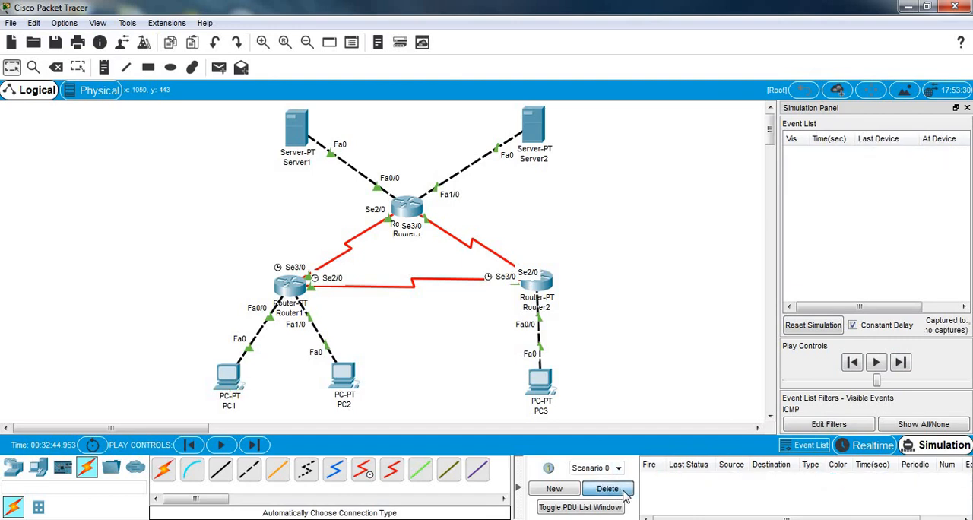
Step: Send a simple PDU from PC1 to PC2 and step the simulation forward until the reply returns to PC1
click(218, 73)
click(227, 372)
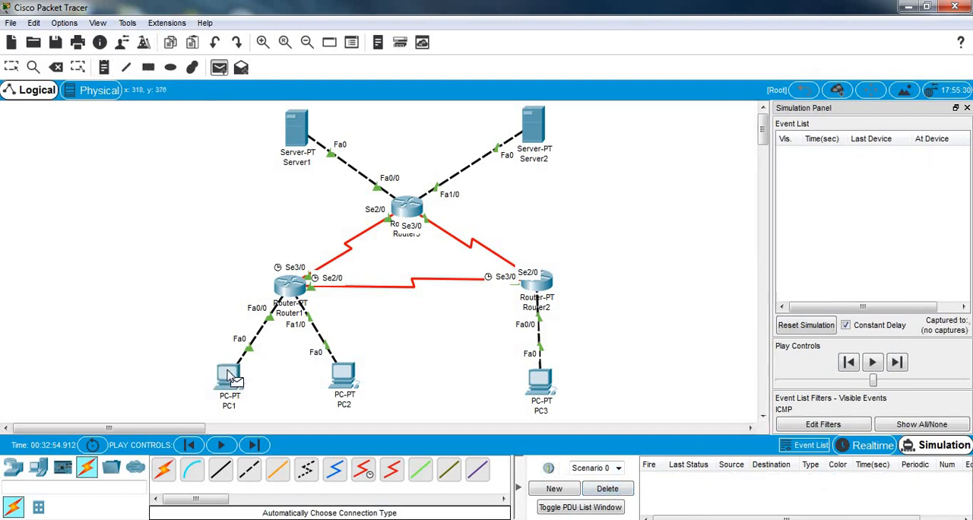
click(347, 372)
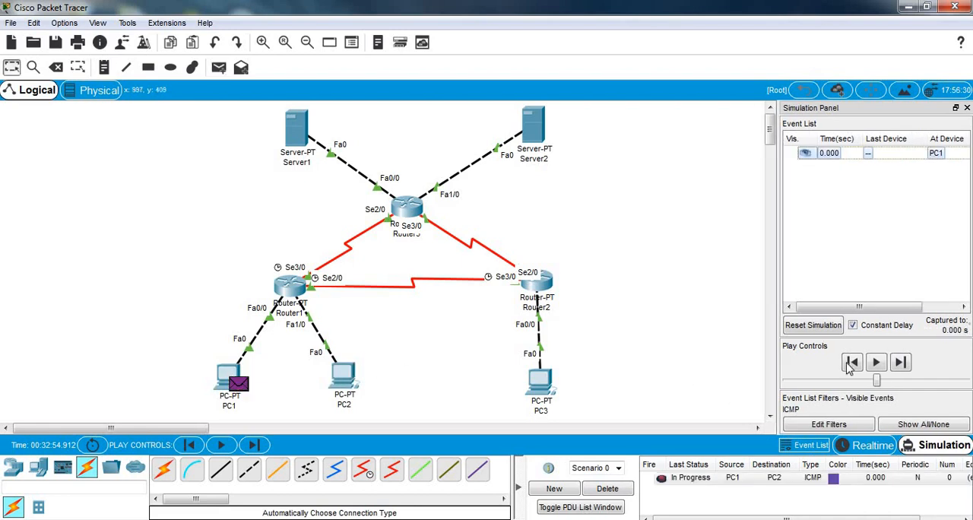
click(900, 363)
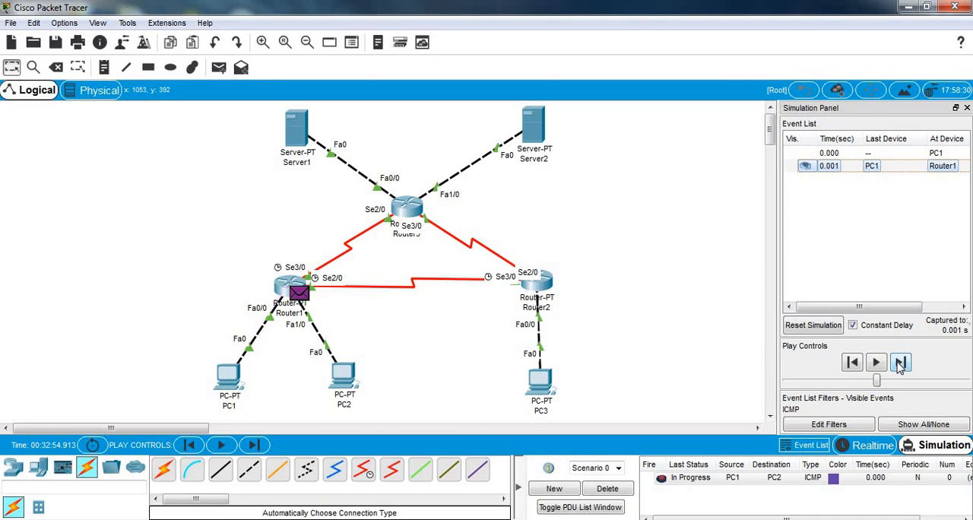
click(899, 363)
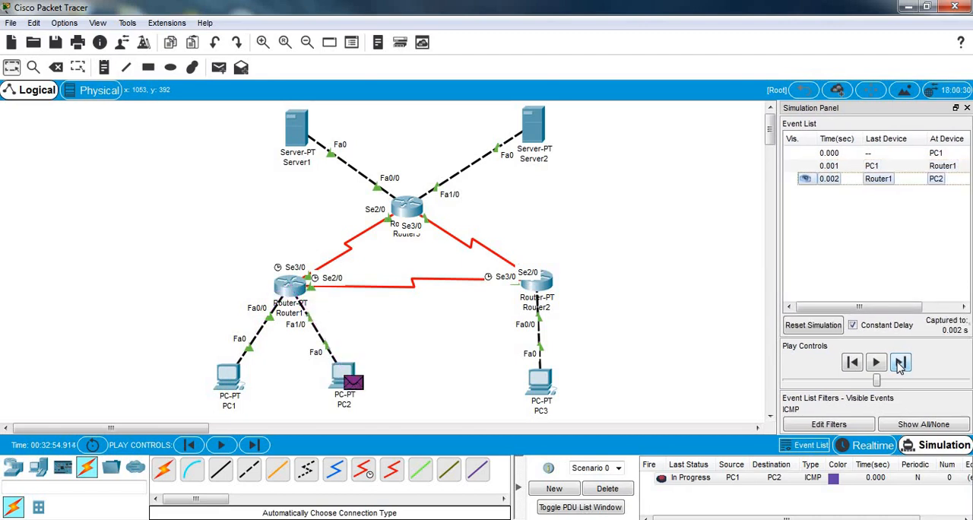
click(900, 363)
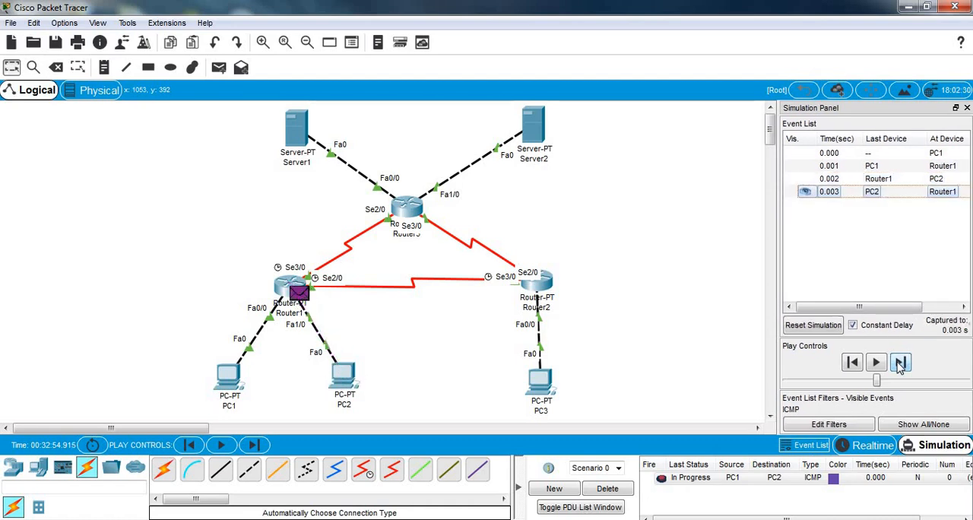
click(900, 363)
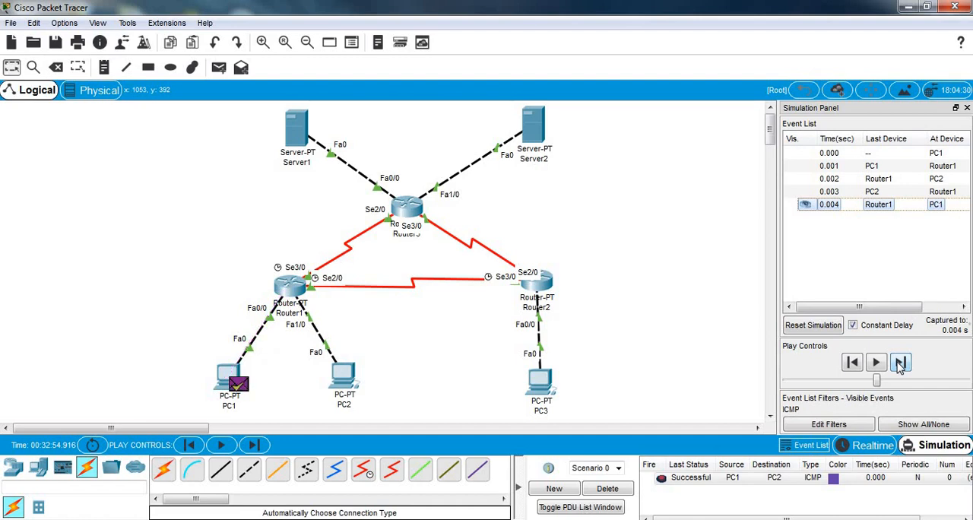
Step: Reset the simulation and delete the scenario containing the PC1-to-PC2 PDU
click(219, 68)
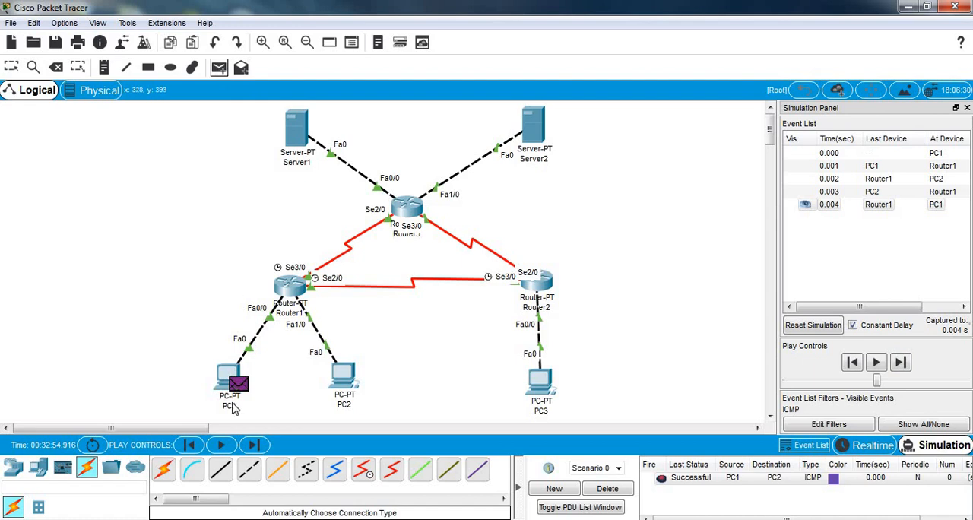
click(811, 326)
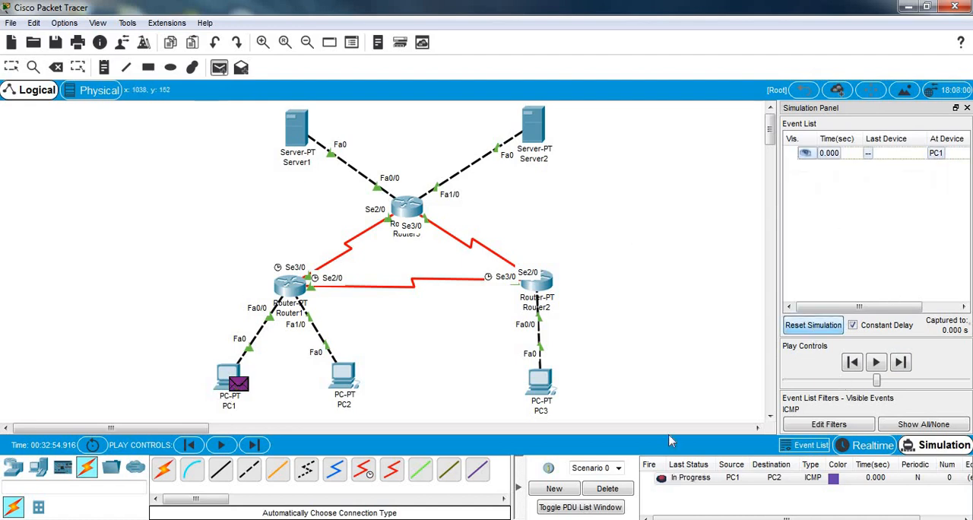
click(608, 489)
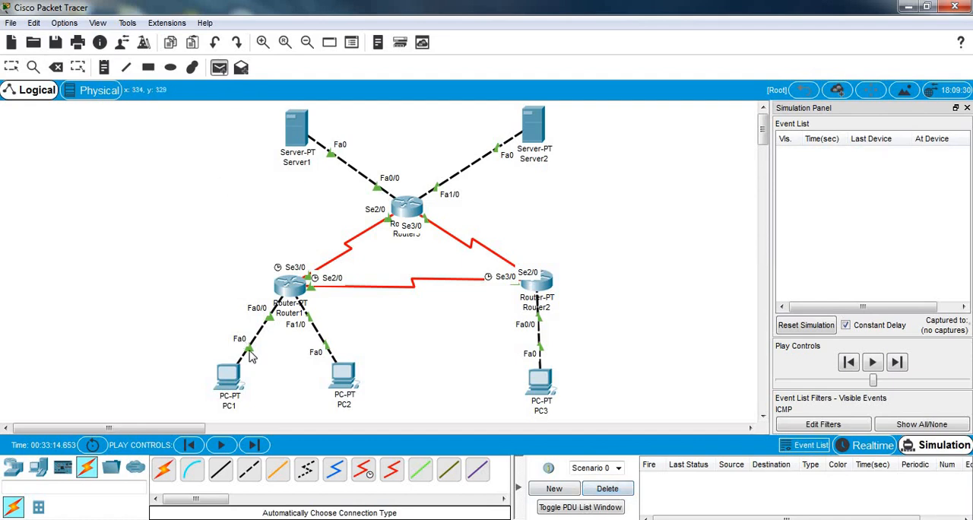
Step: Send a simple PDU from PC2 to Server2 and step the simulation forward as far as Router3
click(348, 378)
click(532, 131)
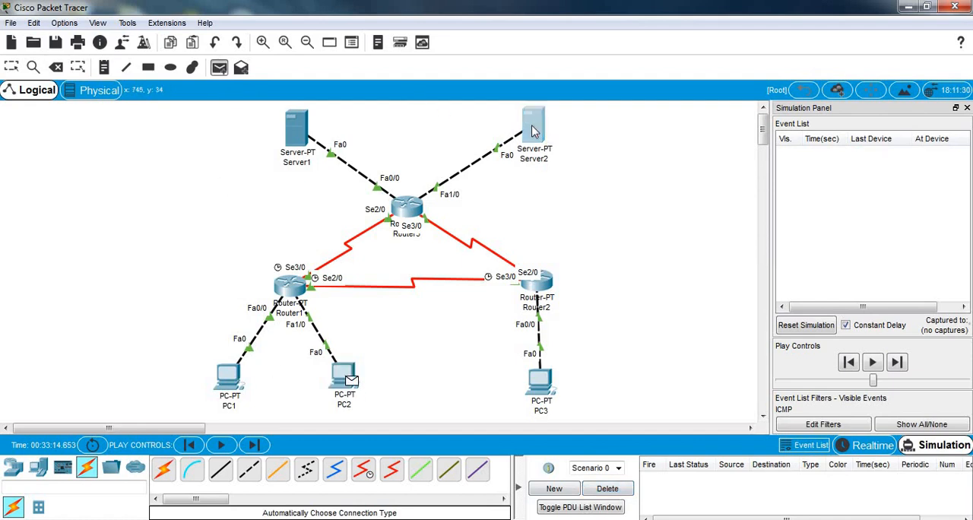
click(899, 362)
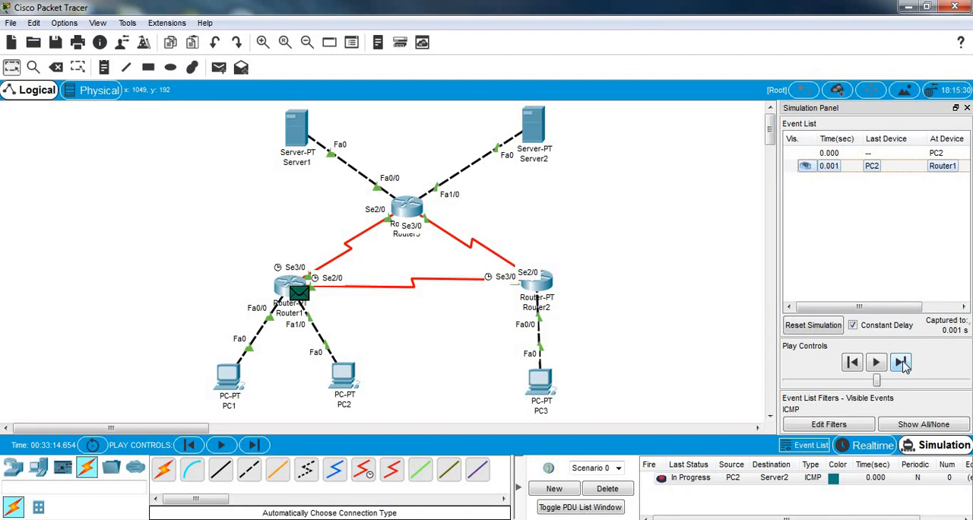
click(902, 363)
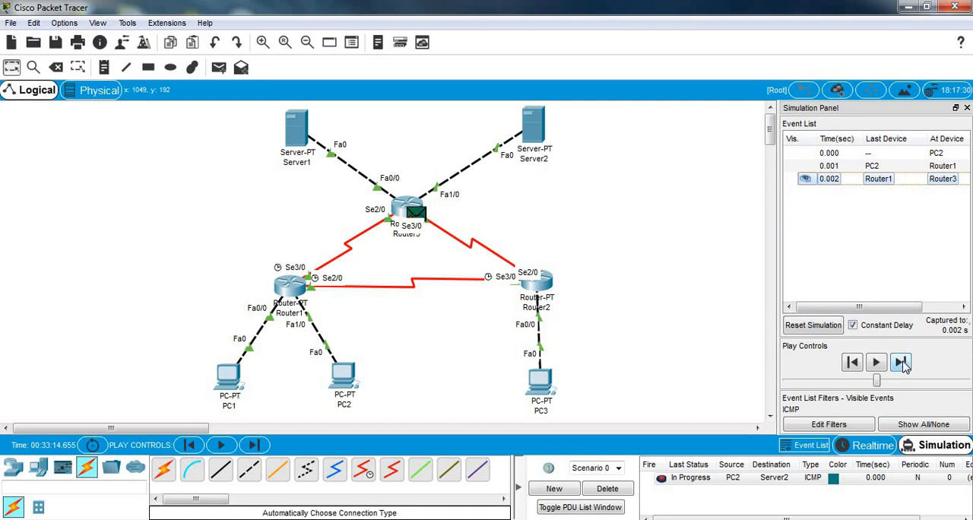
Step: Reset the simulation and step the PC2-to-Server2 PDU forward again until the reply reaches PC2
click(812, 325)
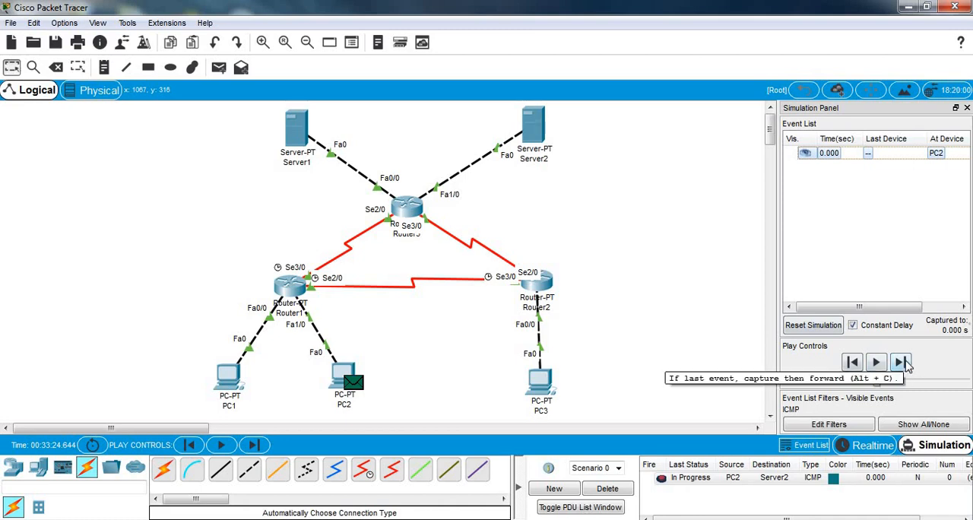
click(901, 363)
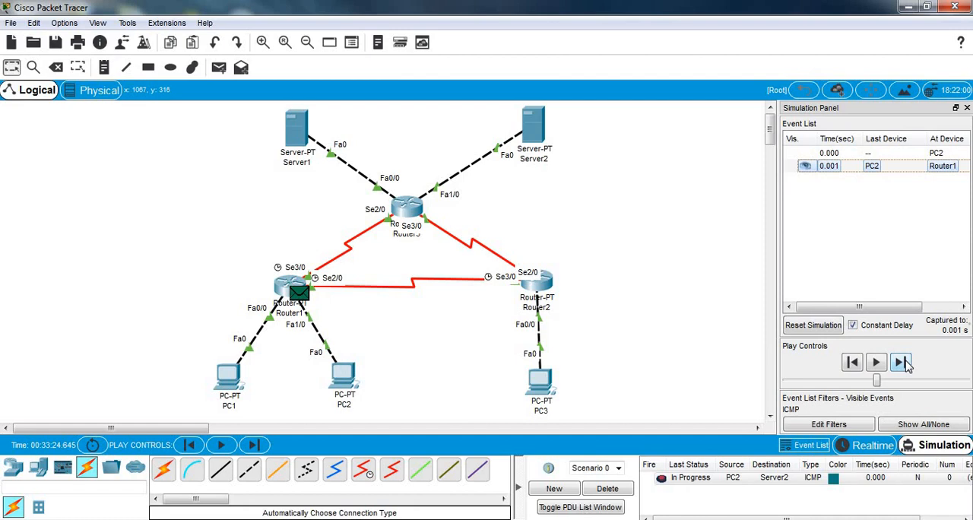
click(901, 363)
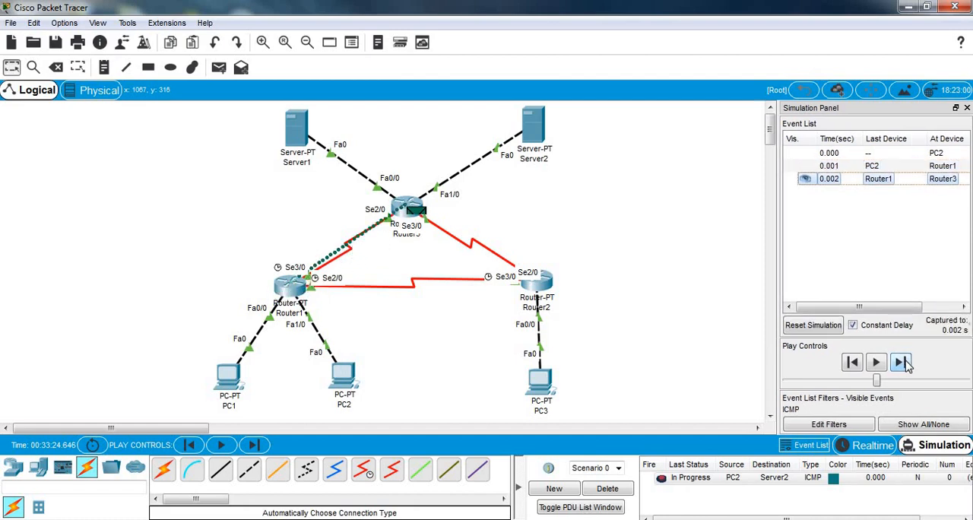
click(903, 363)
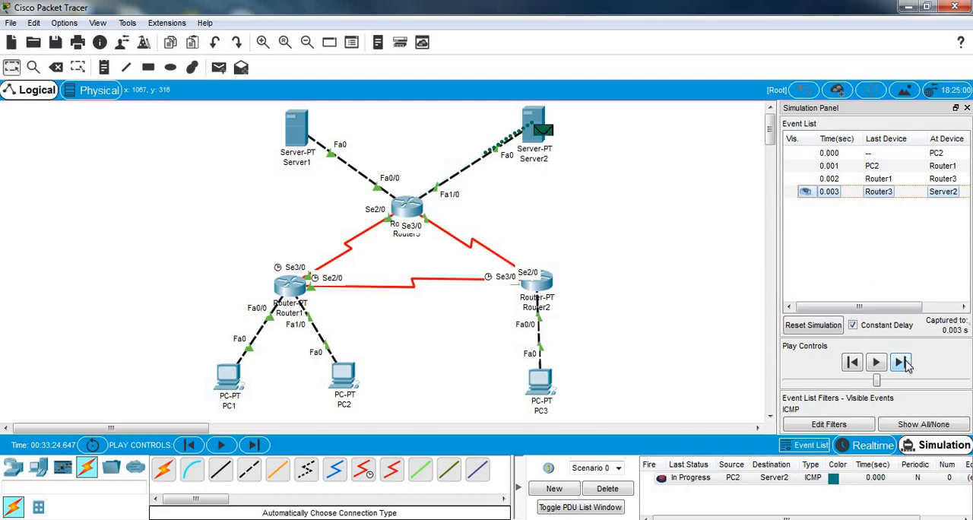
click(902, 364)
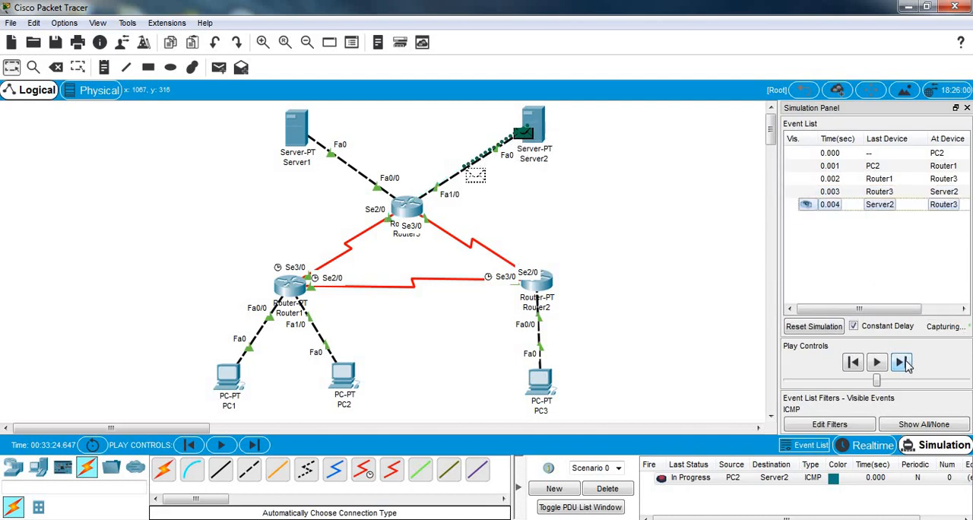
click(903, 364)
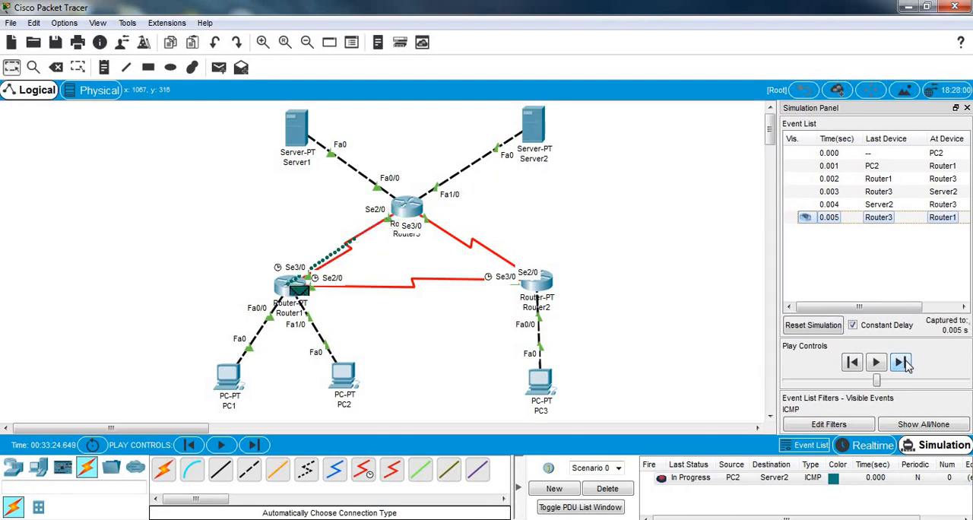
click(903, 364)
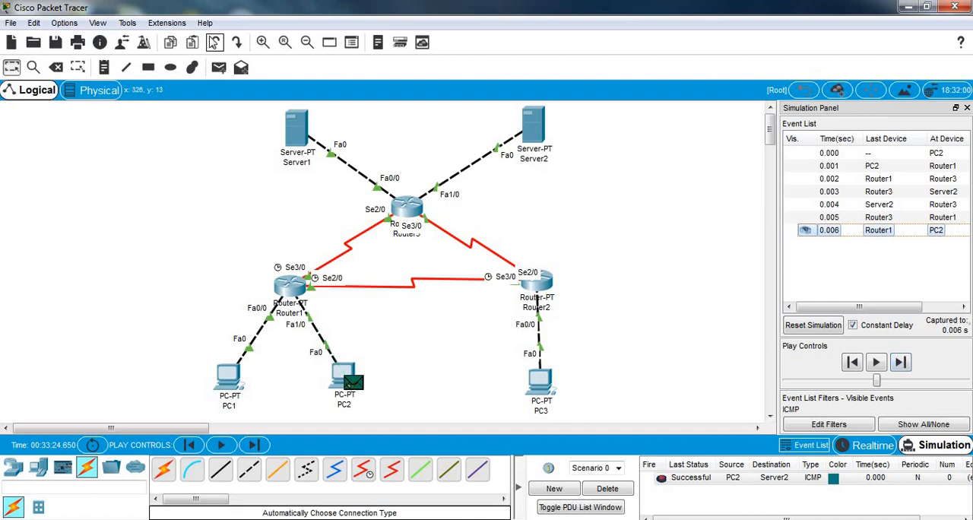
Step: Clear the PC2-to-Server2 test scenario and add a simple PDU from PC3 to Server1
click(817, 329)
click(606, 490)
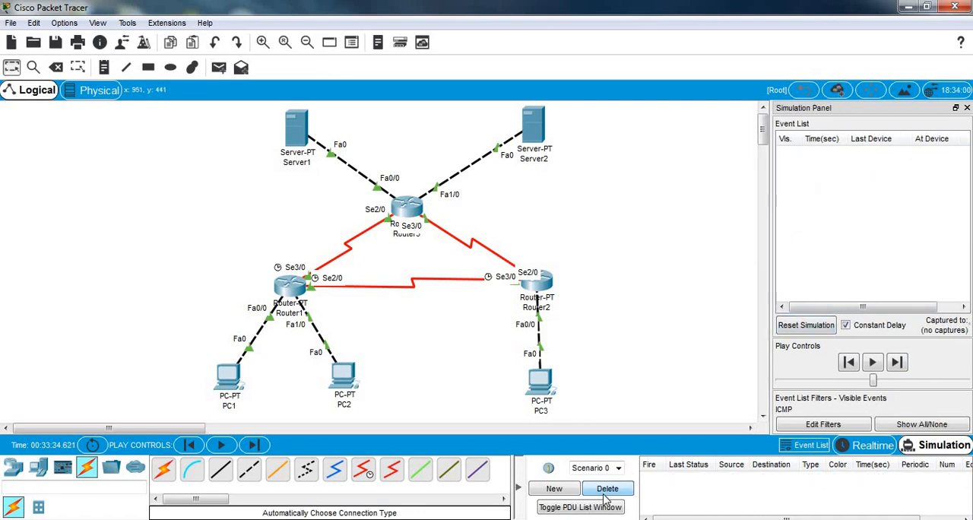
click(218, 67)
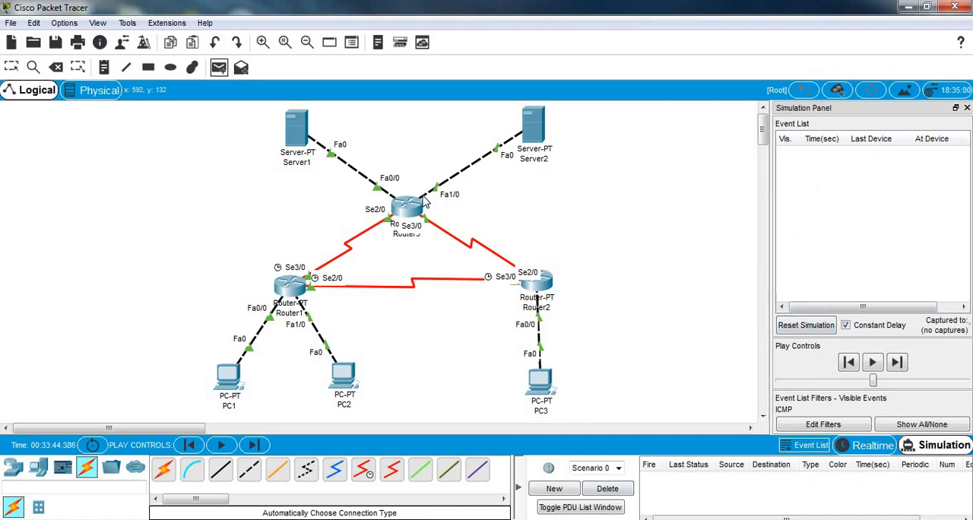
click(545, 381)
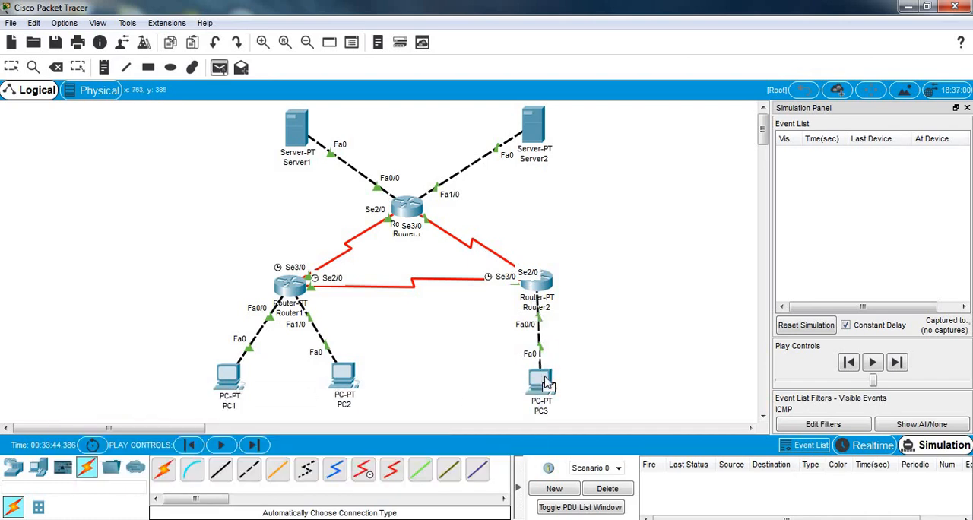
click(298, 131)
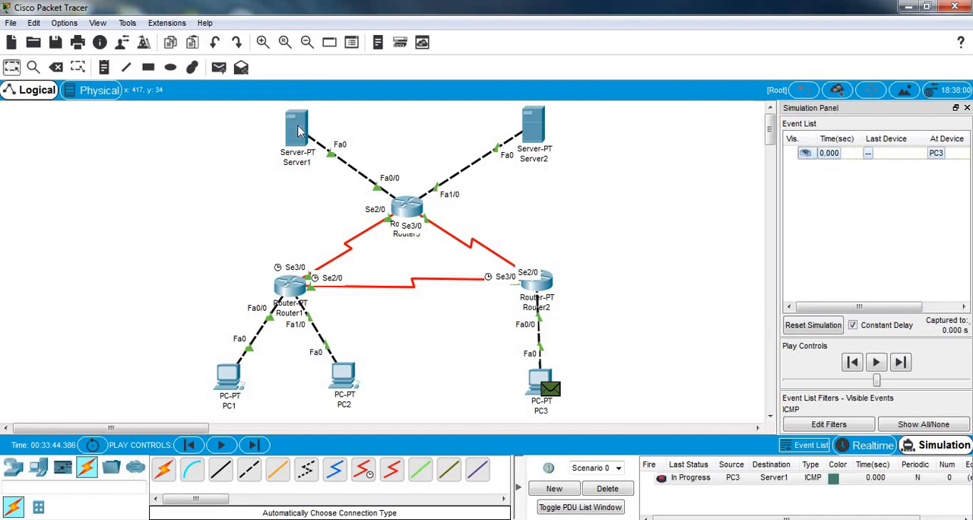
Step: Step the simulation forward to trace the PDU from PC3 through Router2 and Router3 toward Server1
click(902, 362)
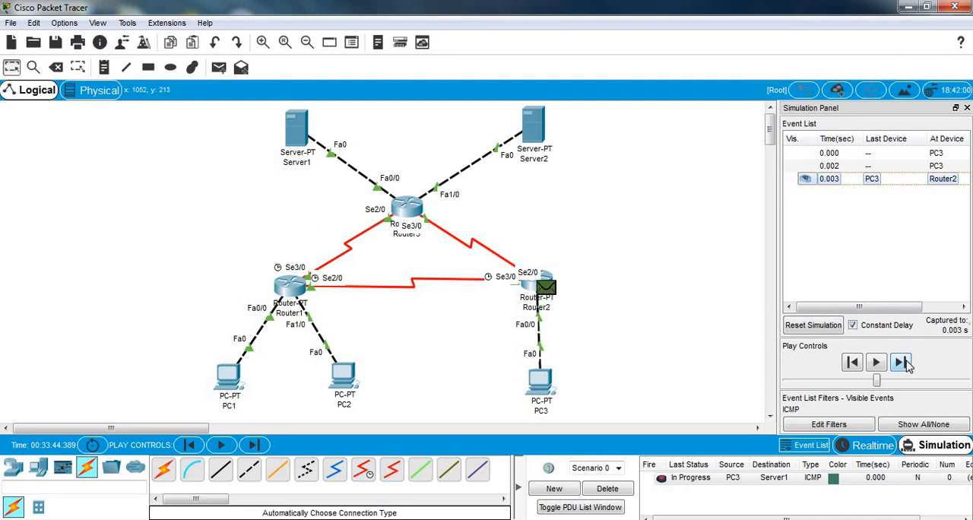
click(901, 362)
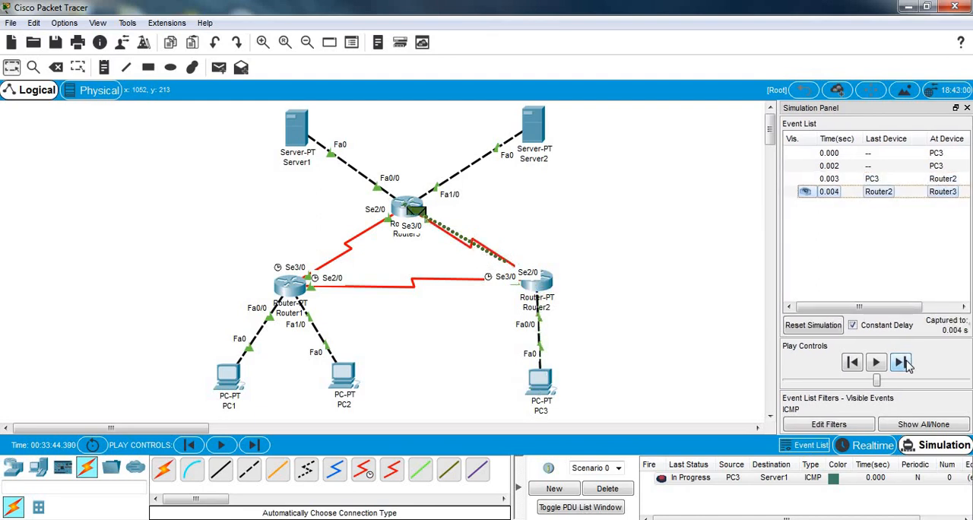
click(901, 362)
Step: Clear the current test scenario and add a fresh simple PDU from PC3 to Server1
click(814, 327)
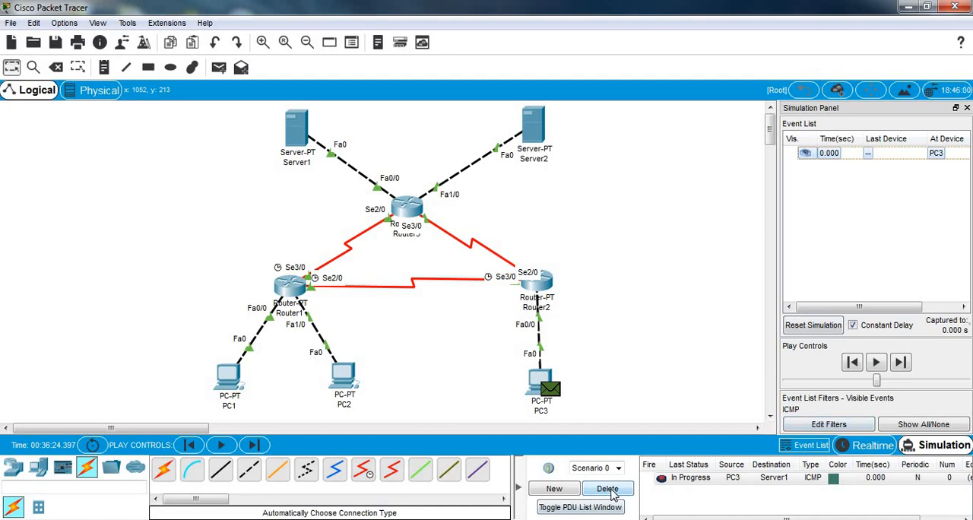
click(611, 491)
click(219, 68)
click(538, 381)
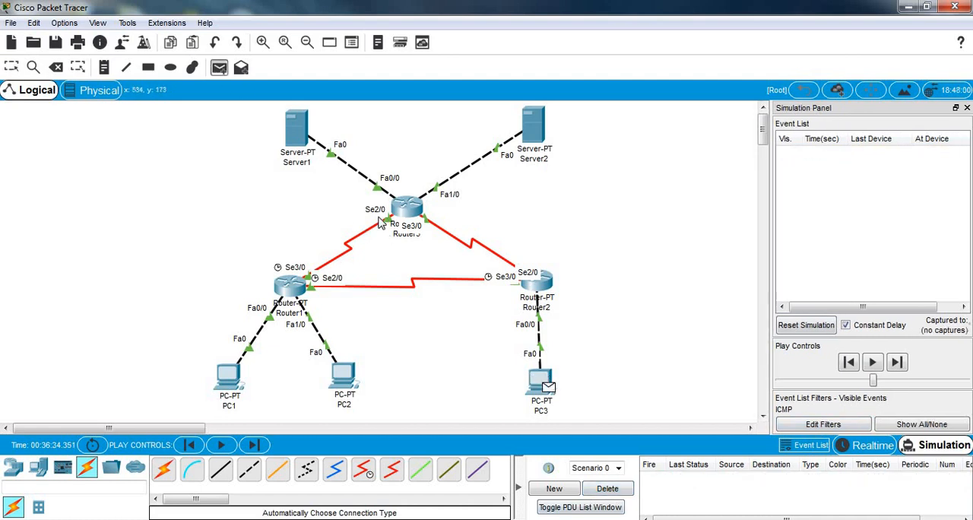
click(299, 126)
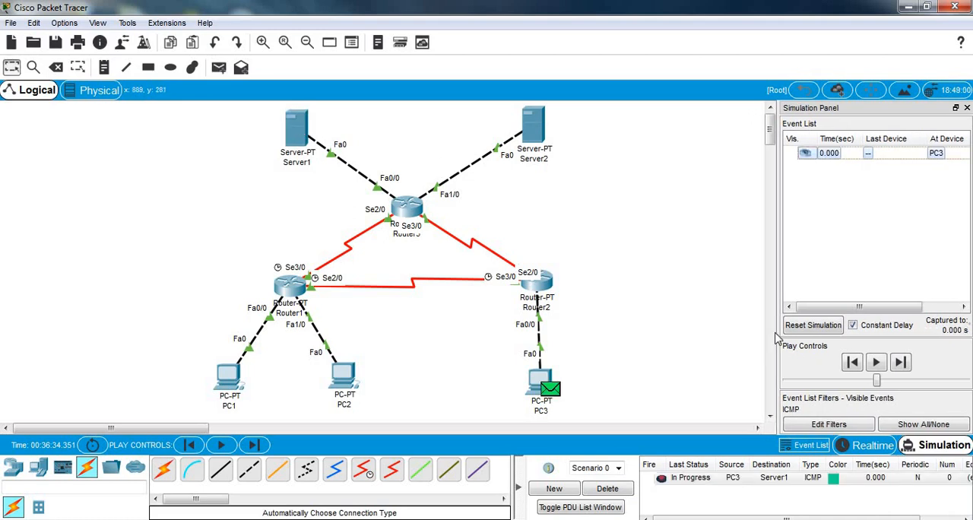
Step: Step the simulation forward event by event until Server1's reply returns to PC3
click(901, 363)
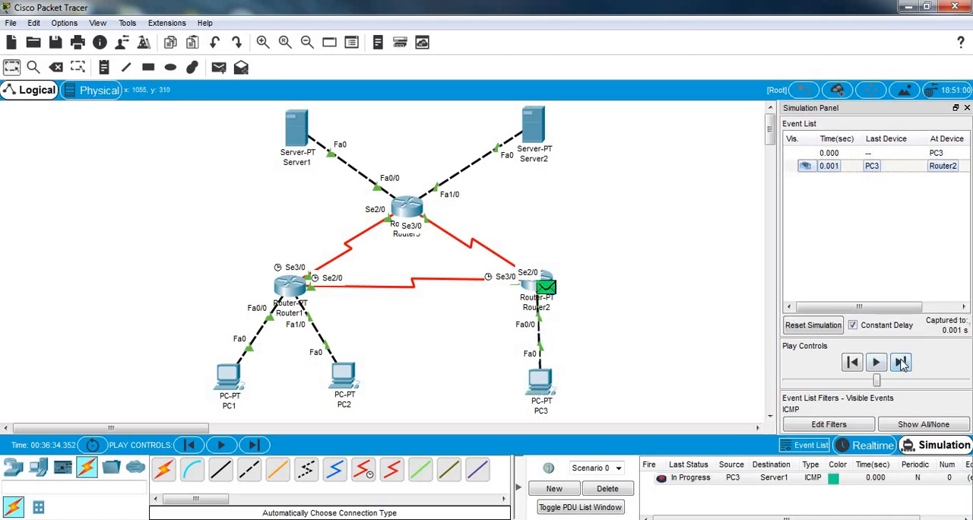
click(901, 362)
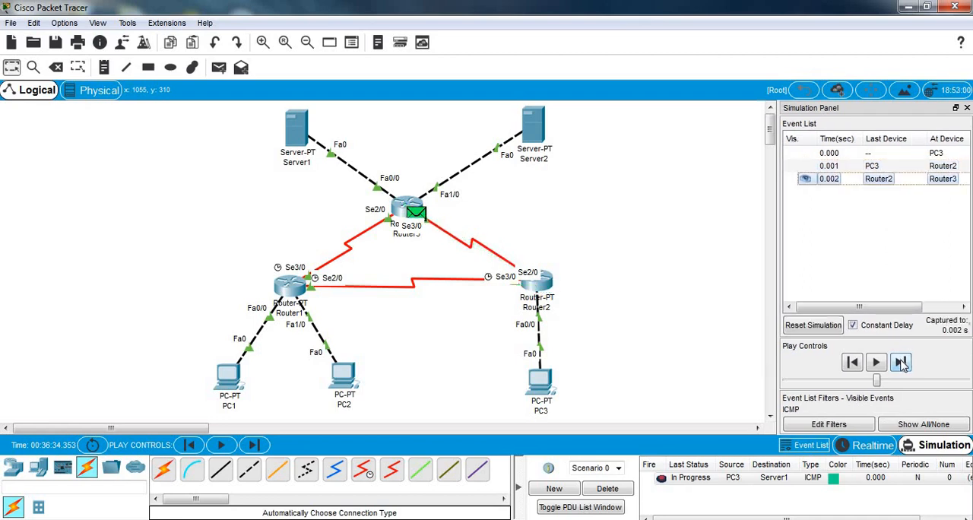
click(901, 363)
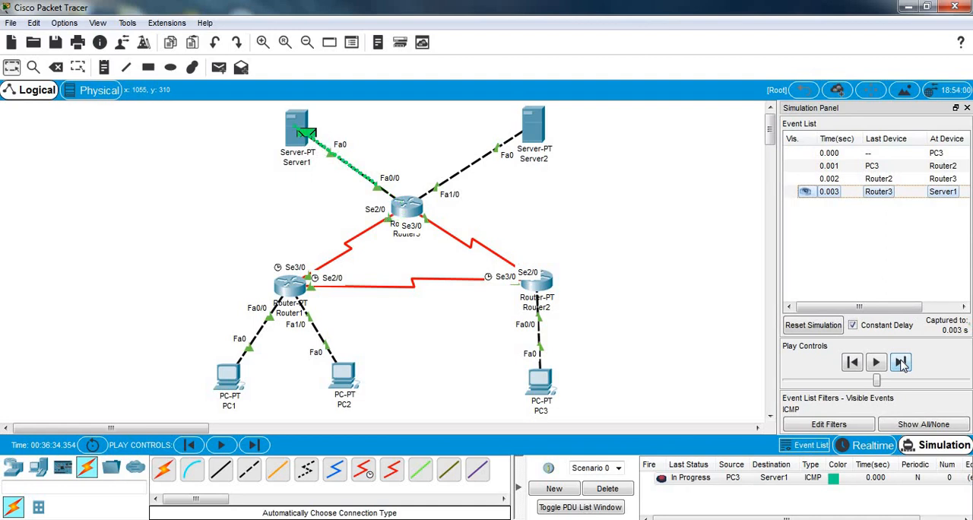
click(901, 363)
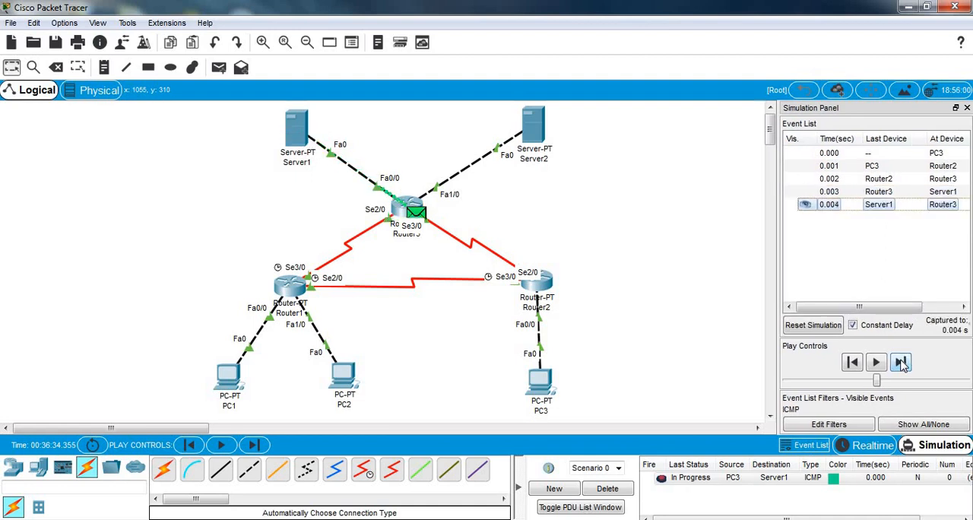
click(900, 363)
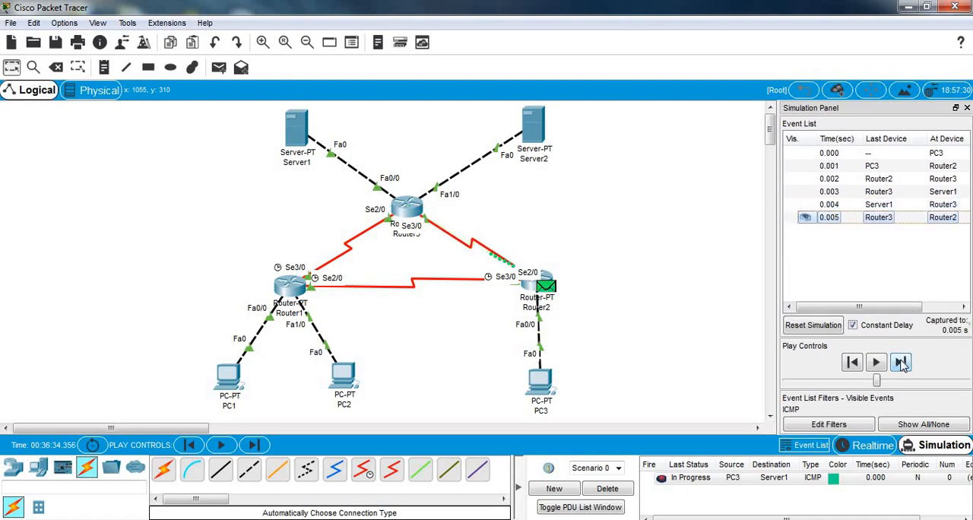
click(900, 362)
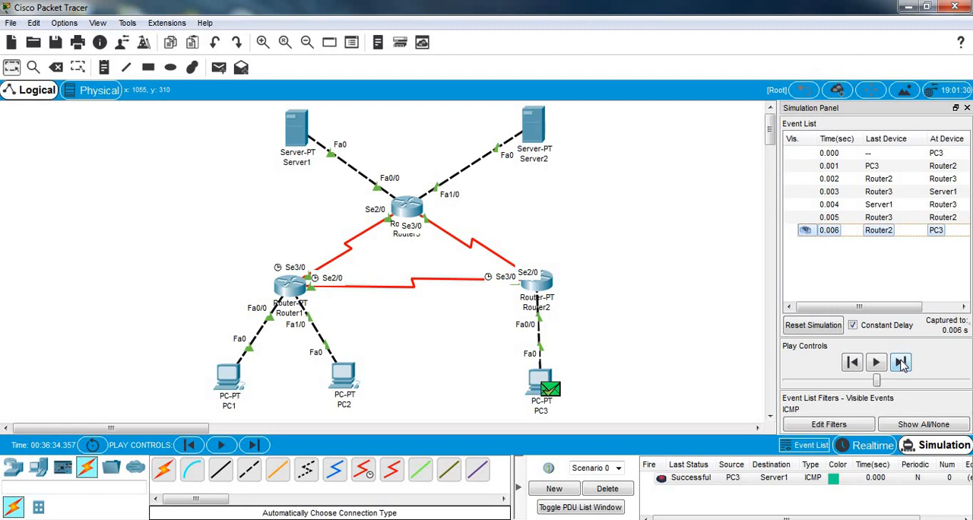
Step: Clear the PC3-to-Server1 test, then add a simple PDU from Server1 to Server2 and play the simulation automatically
click(812, 325)
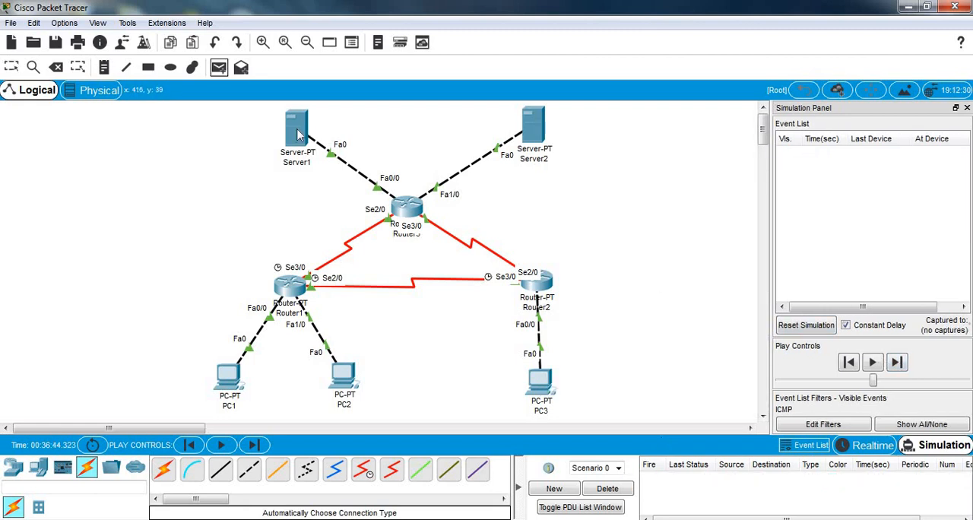
click(298, 135)
click(535, 127)
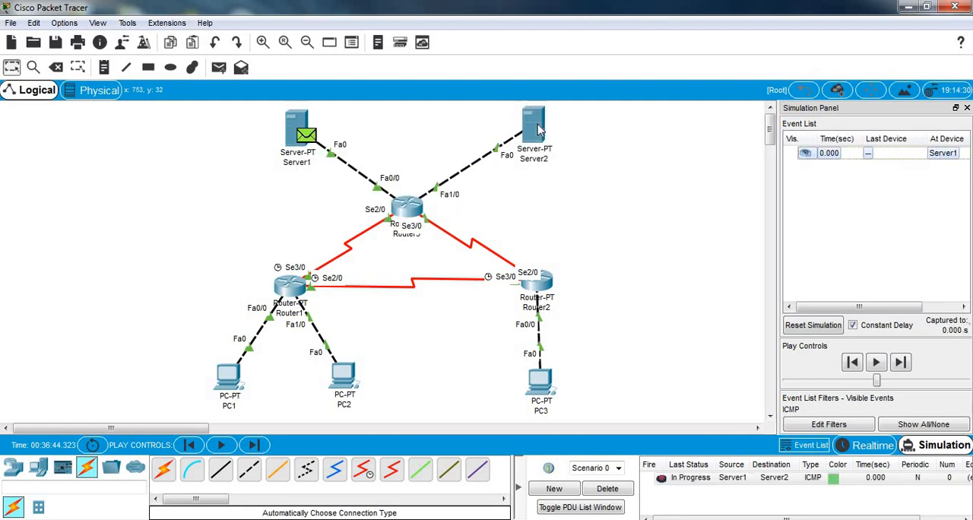
click(880, 364)
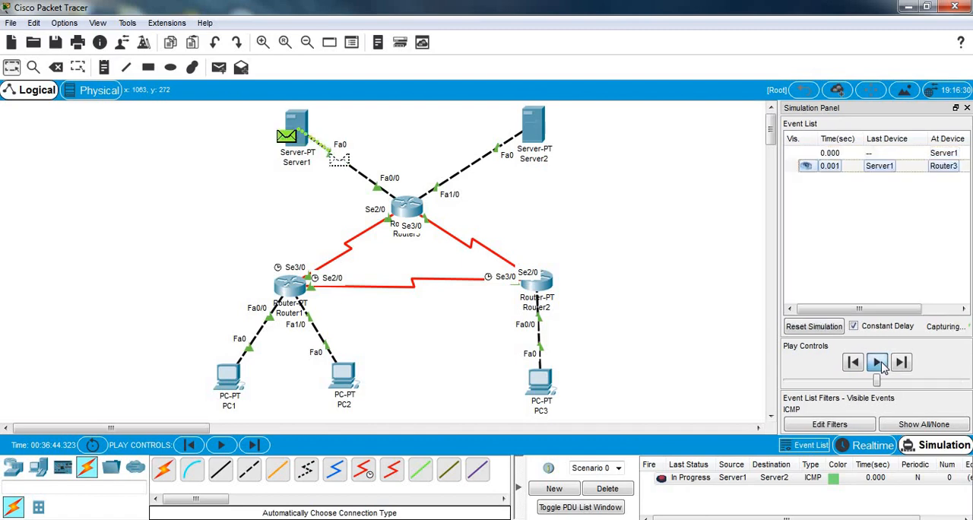
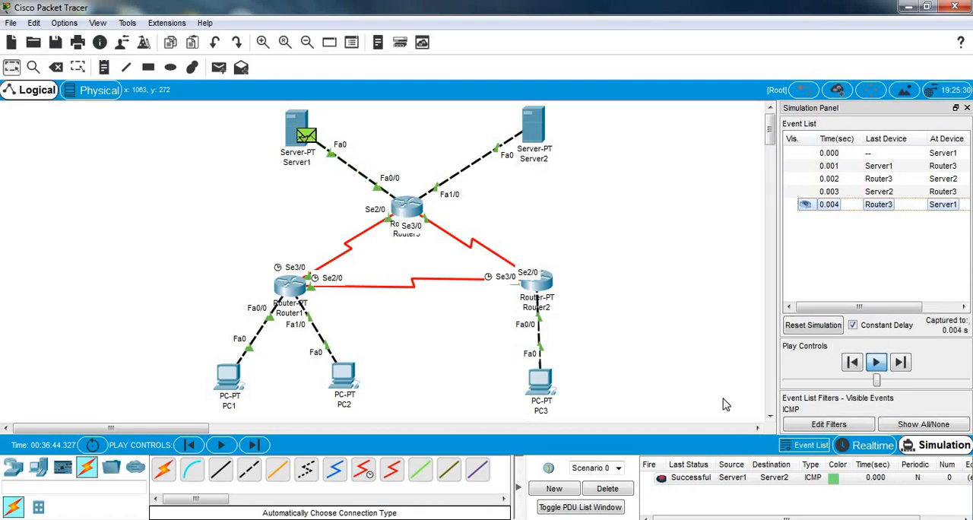
Step: Delete the current scenario to clear the Server1-to-Server2 PDU test
click(607, 488)
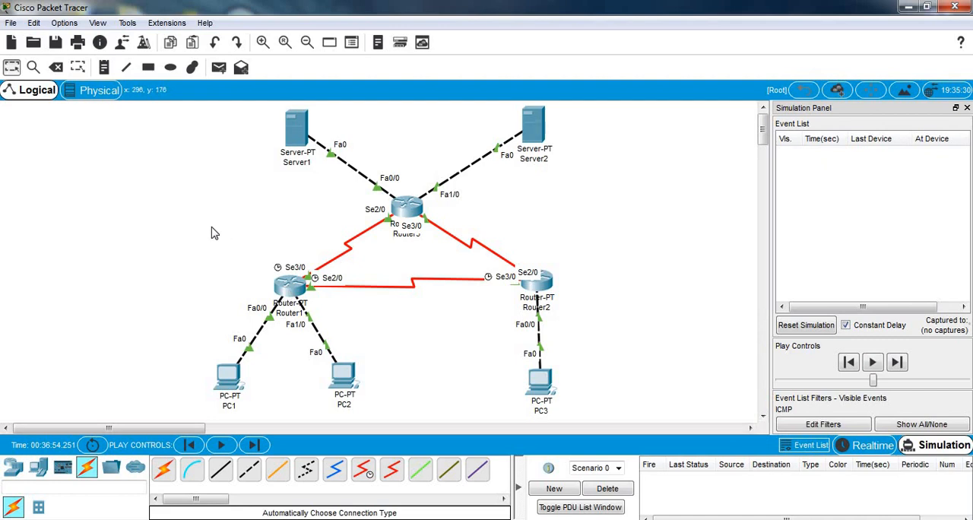
click(228, 378)
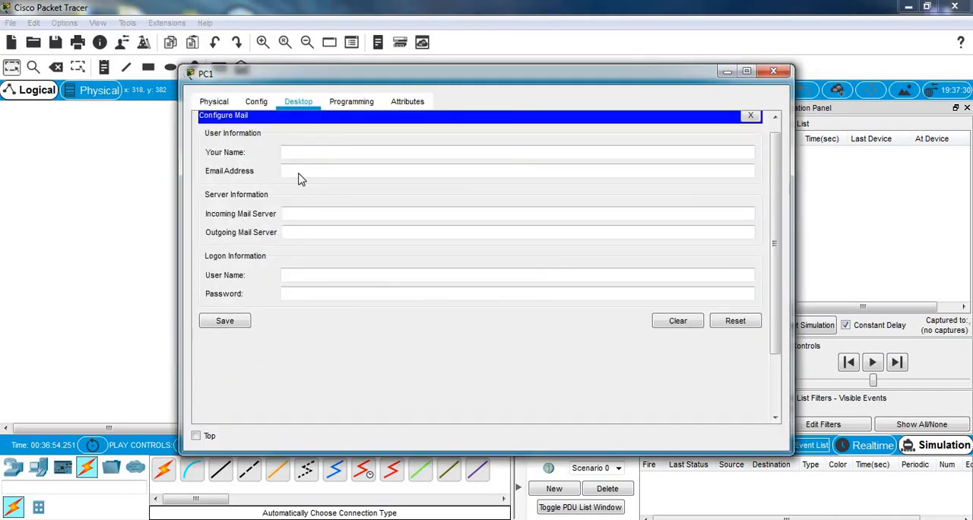
click(215, 102)
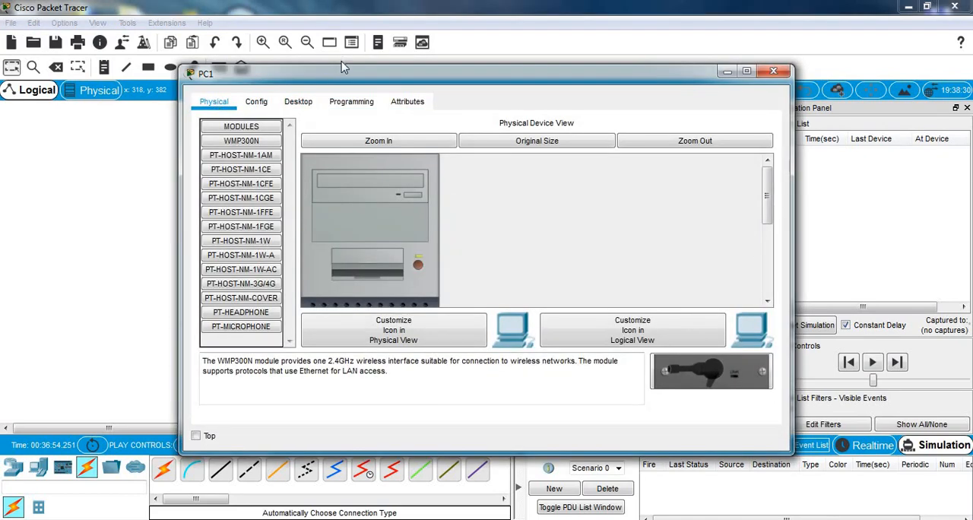
drag(345, 74, 356, 256)
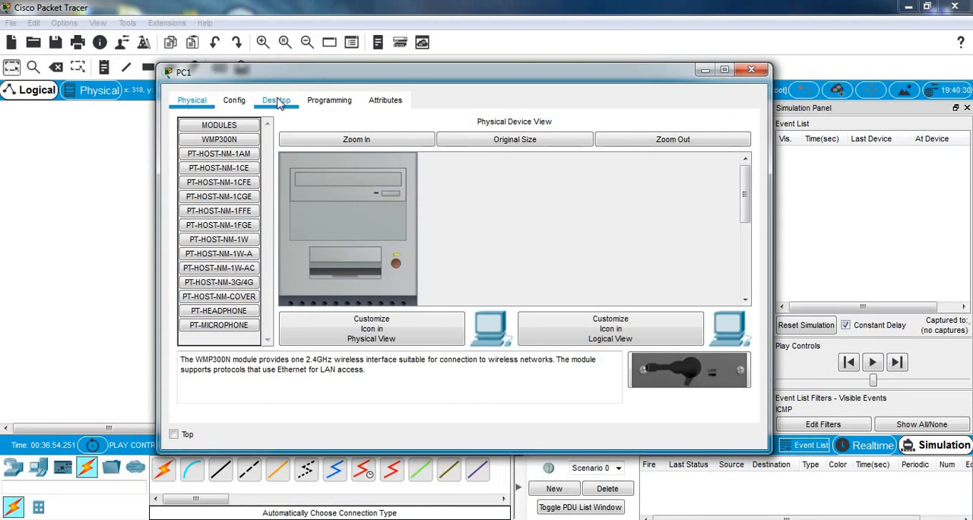
click(278, 102)
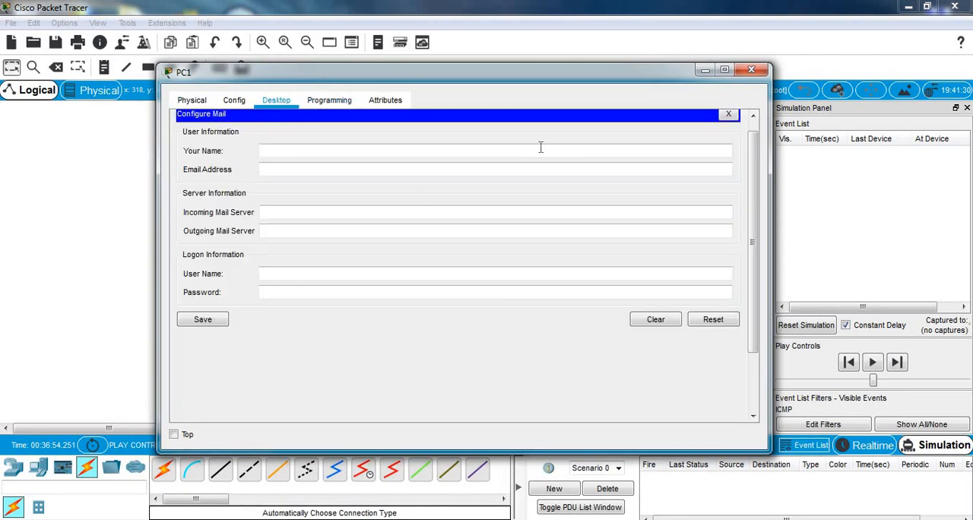
scroll(756, 181, up, 1)
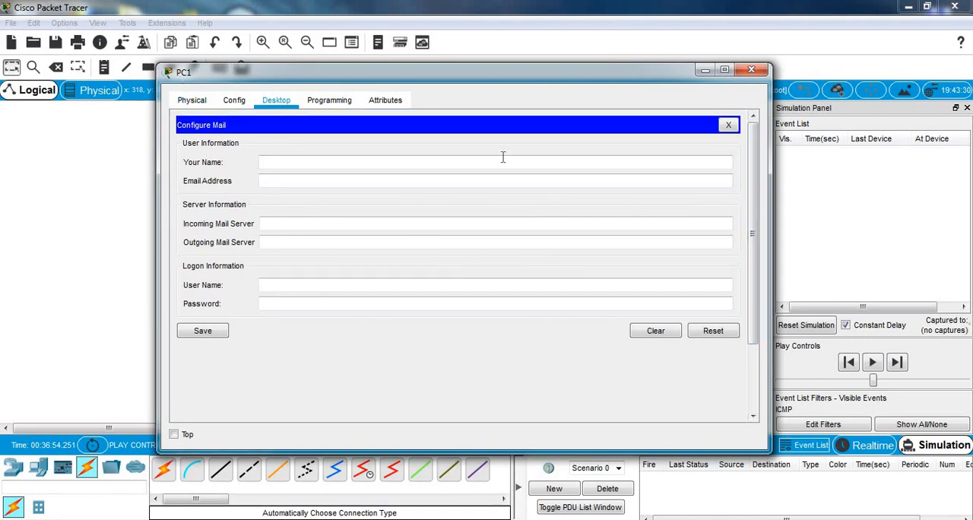
click(728, 126)
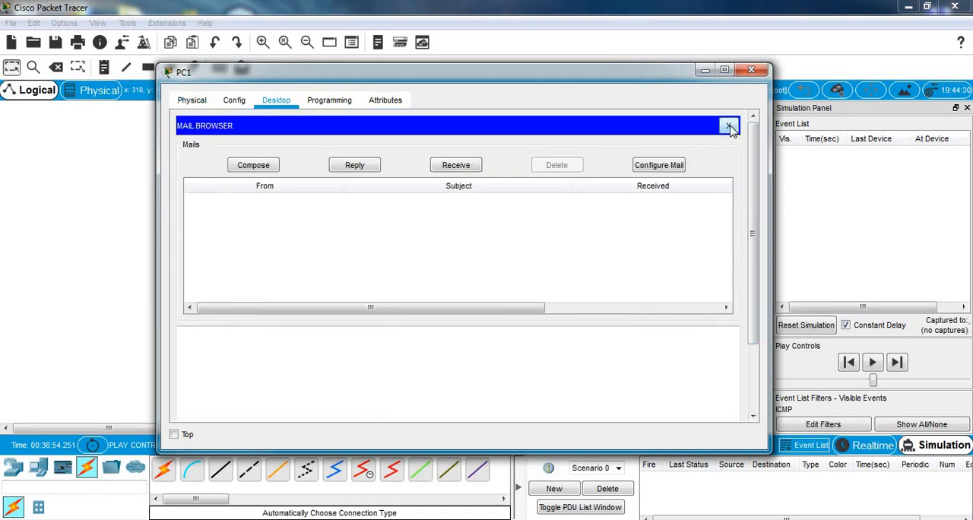
click(329, 100)
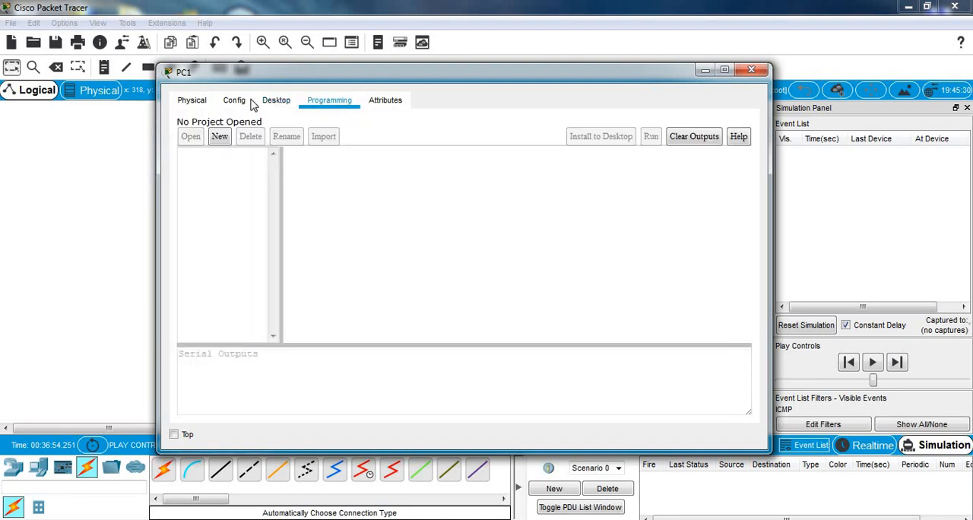
click(227, 104)
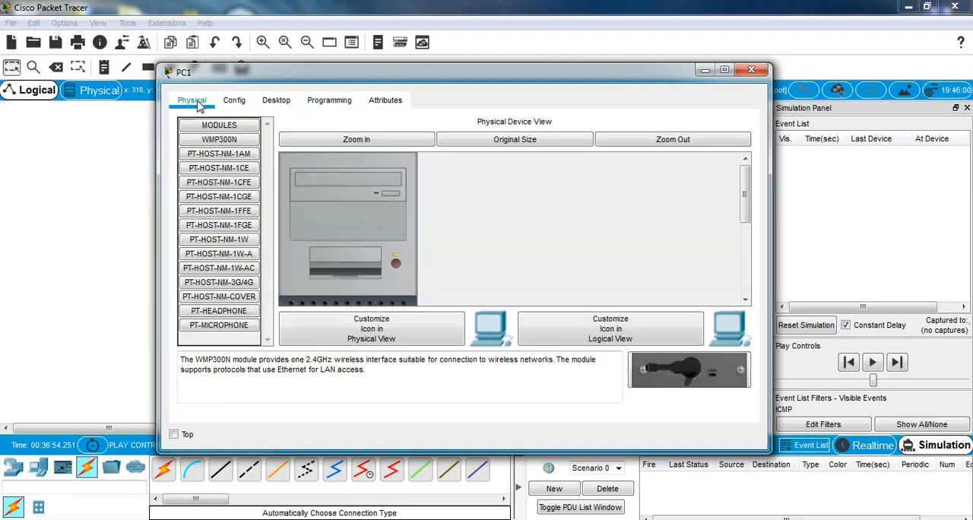
click(276, 100)
click(377, 103)
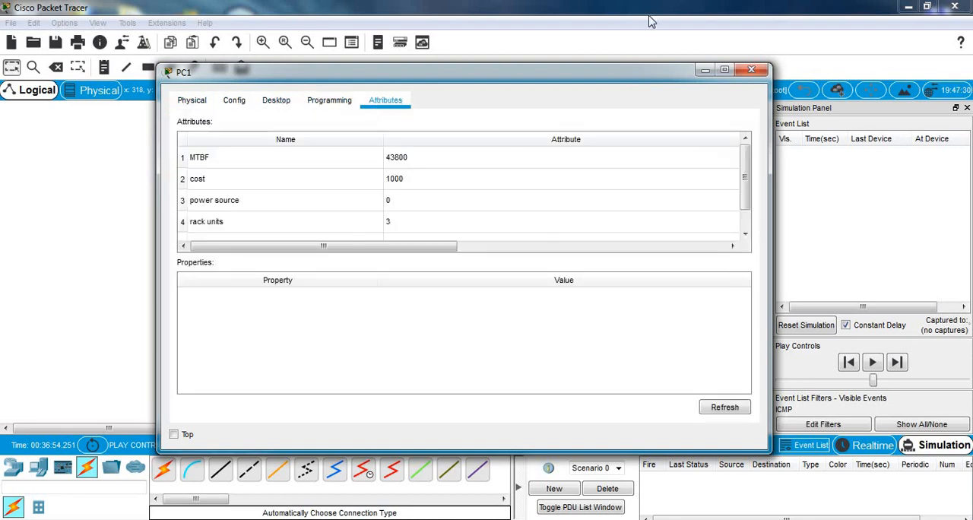
click(751, 70)
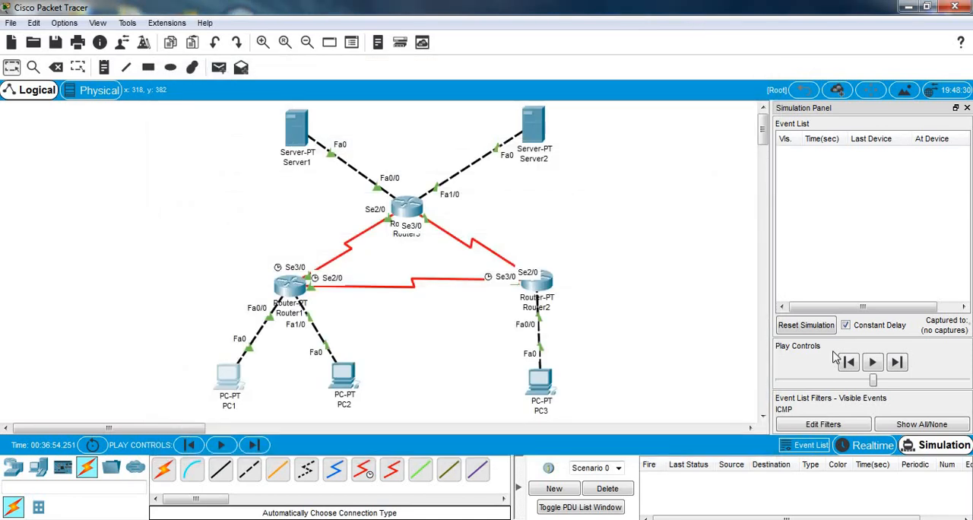
Step: Switch the network to Realtime mode and open the Command Prompt on PC1
click(853, 445)
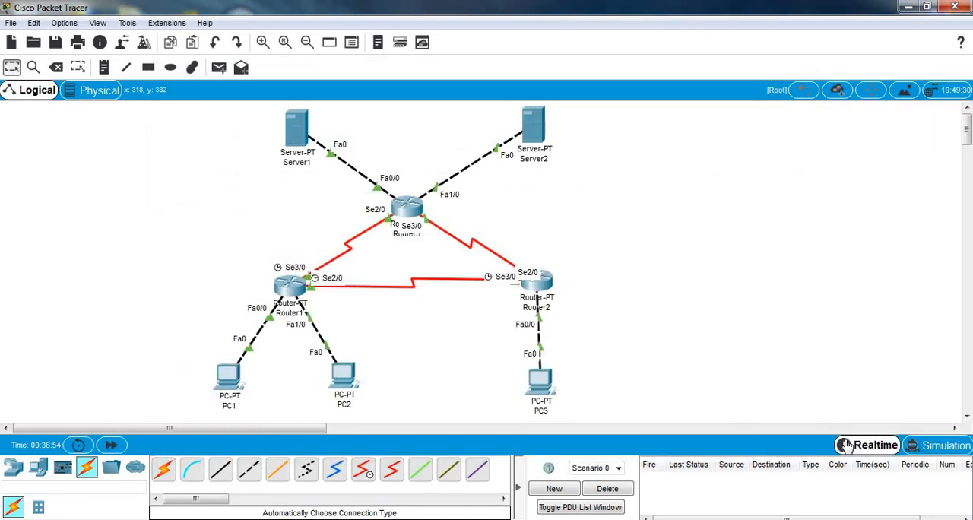
click(228, 384)
click(312, 102)
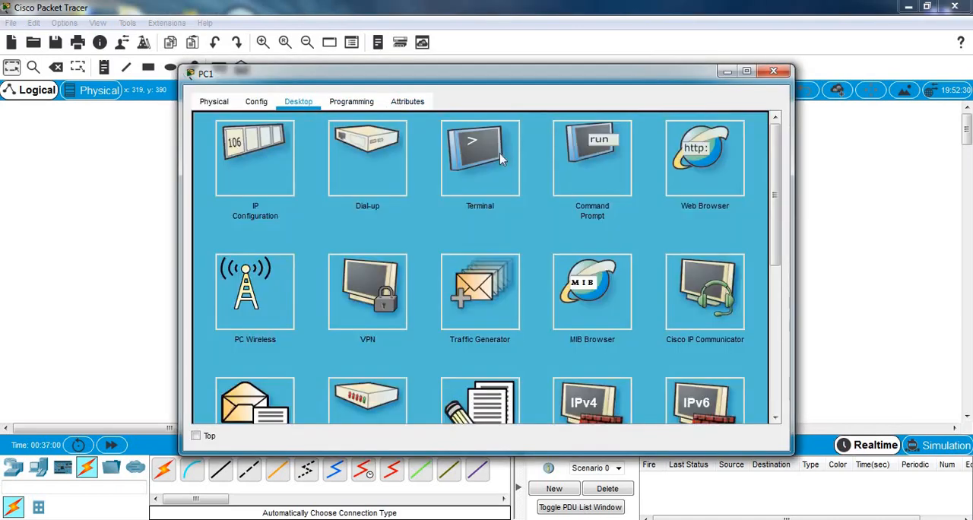
click(586, 173)
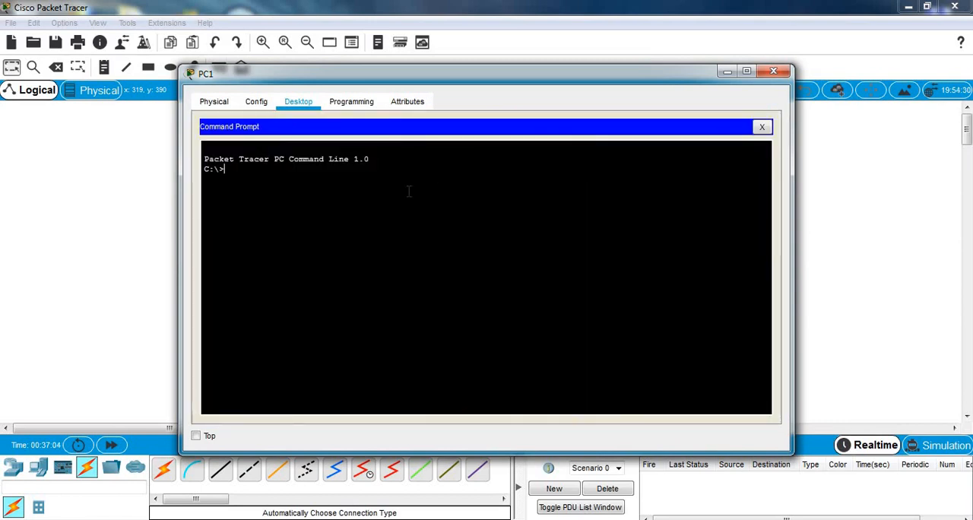
Step: Trace the route from PC1 to 192.168.1.253 with the tracert command
text(tracert)
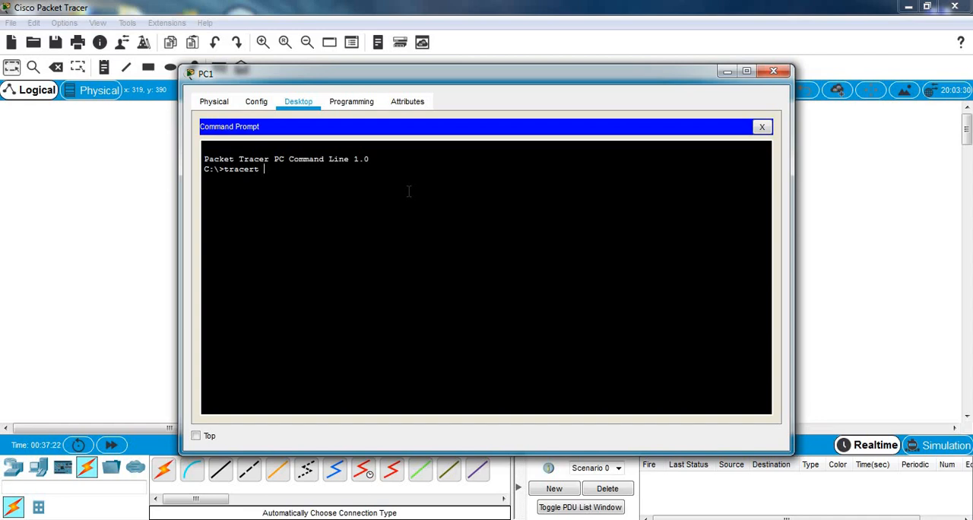
text(192.168.1.253)
key(Return)
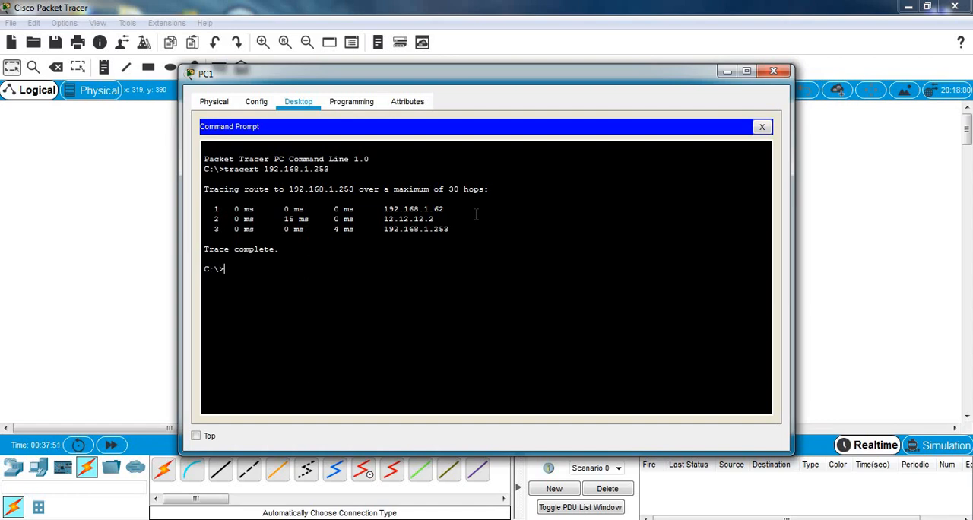
Step: Run tracert from PC1 to the address 43.43.43.1
text(tracert)
text(43.43.43.1)
key(Return)
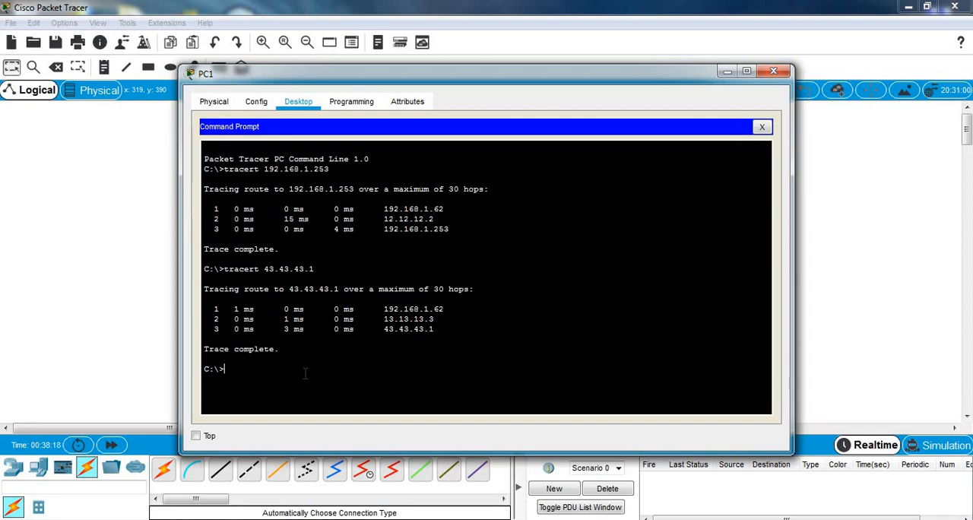
Step: Try to run tracert from PC1 to 192.1681.65
text(tracert)
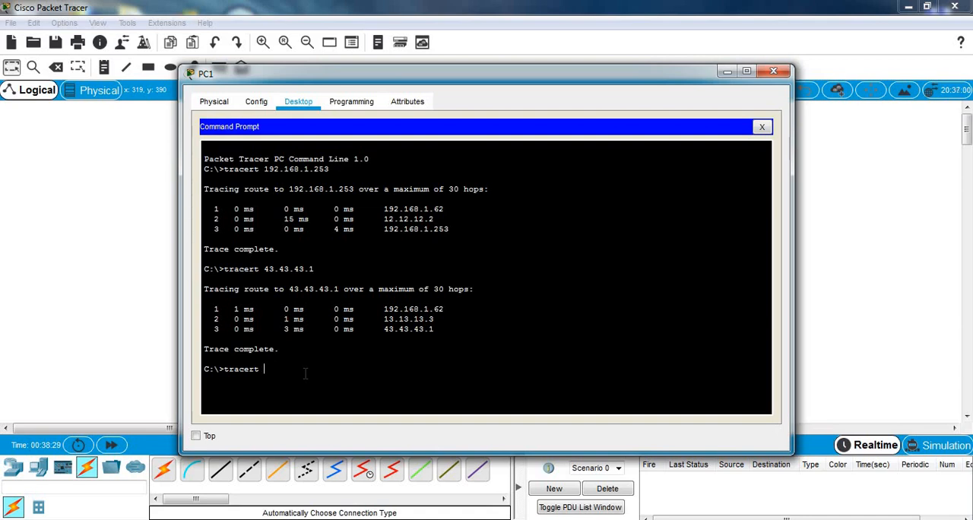
text(192.1681.65)
key(Return)
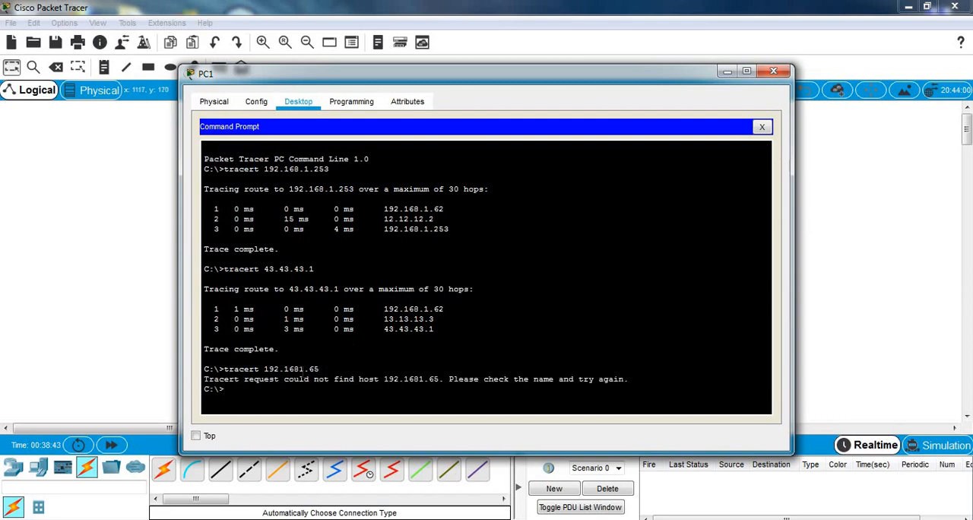
Step: Trace the route from PC1 to 192.168.1.65 with tracert, then close PC1's window
text(tracert 192.168.1.65)
key(Return)
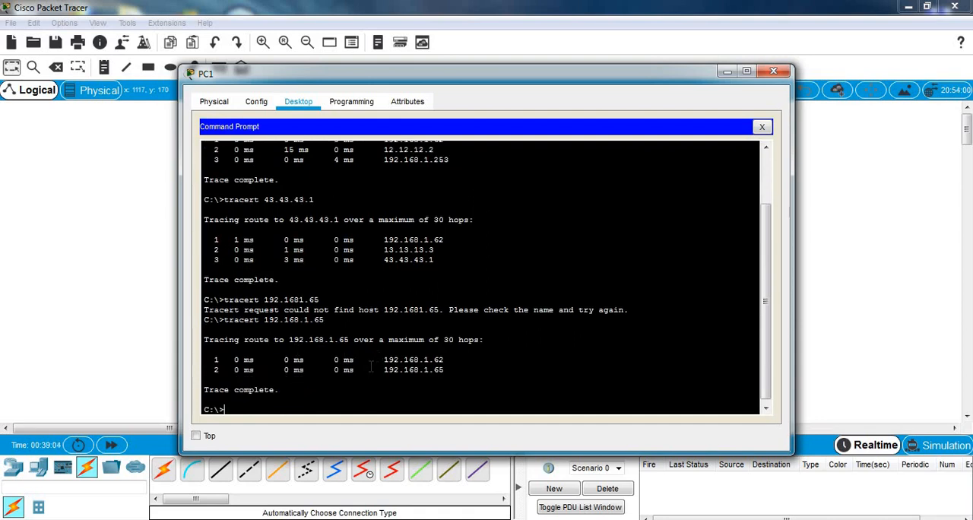
click(774, 73)
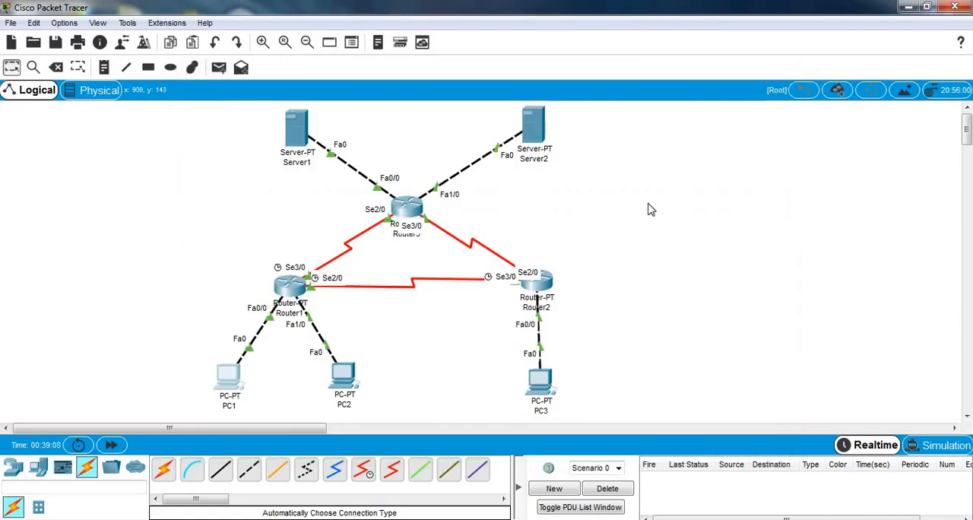